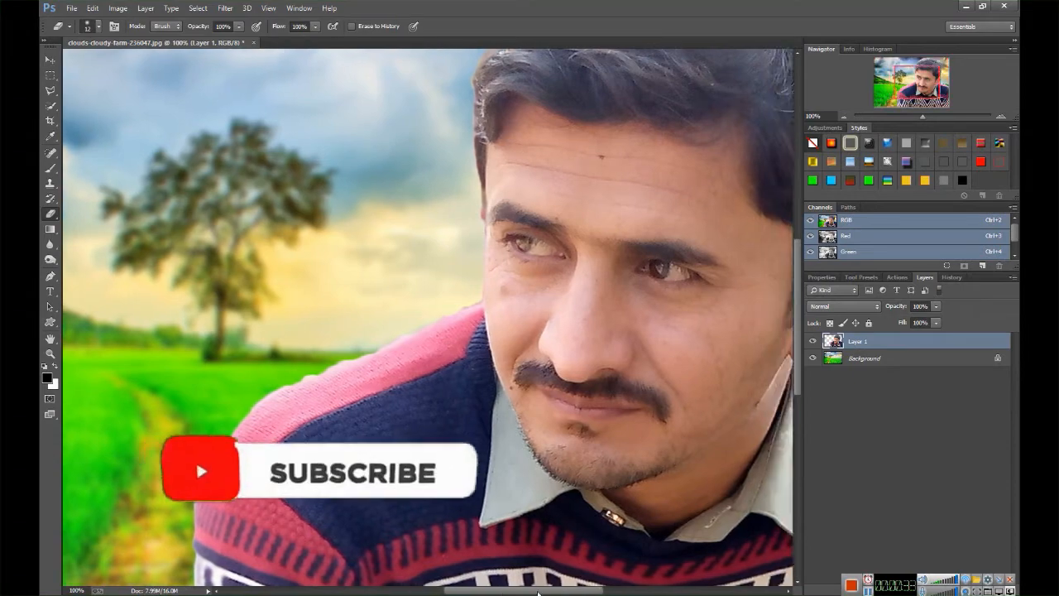
Step: Set the Eraser's brush size to 19 px for cleaning the leftover background around the man's hair
{"action": "scroll", "coordinate": [589, 330], "scroll_direction": "up", "scroll_amount": 2}
{"action": "scroll", "coordinate": [605, 231], "scroll_direction": "up", "scroll_amount": 3}
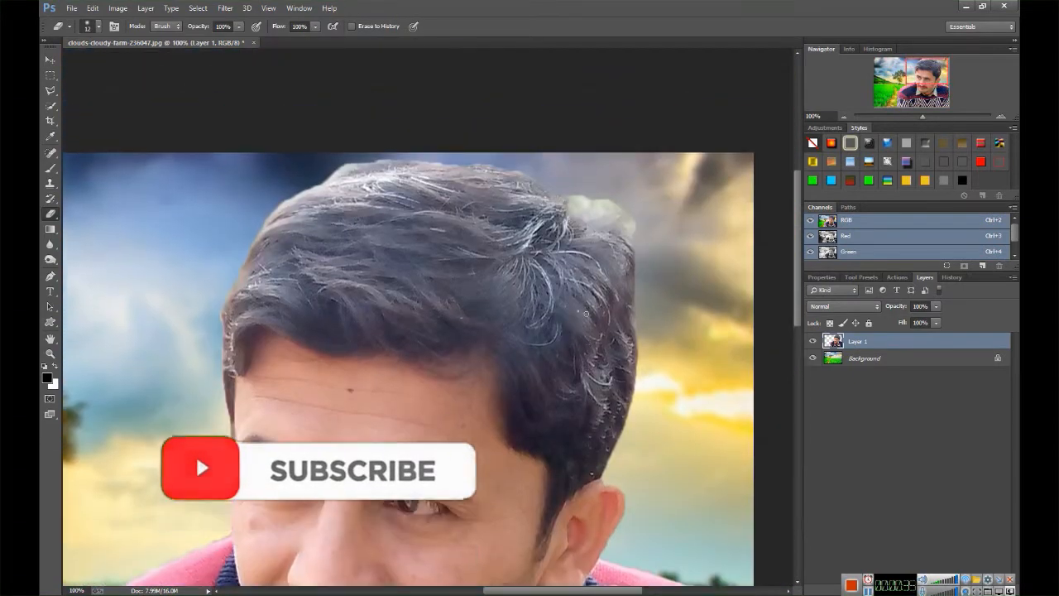
{"action": "right_click", "coordinate": [604, 229]}
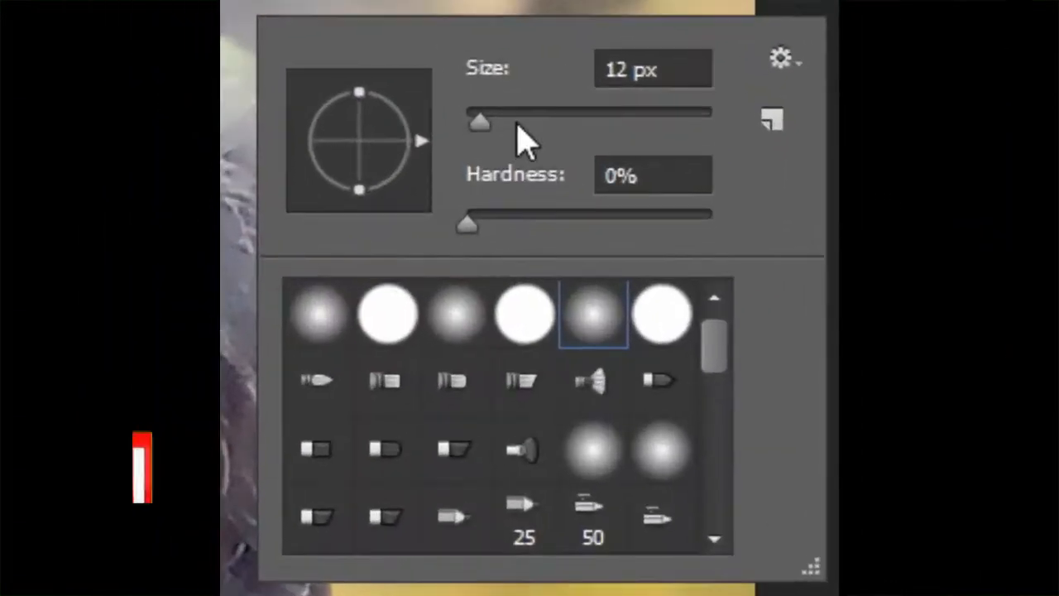
{"action": "mouse_move", "coordinate": [479, 122]}
{"action": "left_mouse_down"}
{"action": "mouse_move", "coordinate": [510, 131]}
{"action": "mouse_move", "coordinate": [457, 108]}
{"action": "left_mouse_up"}
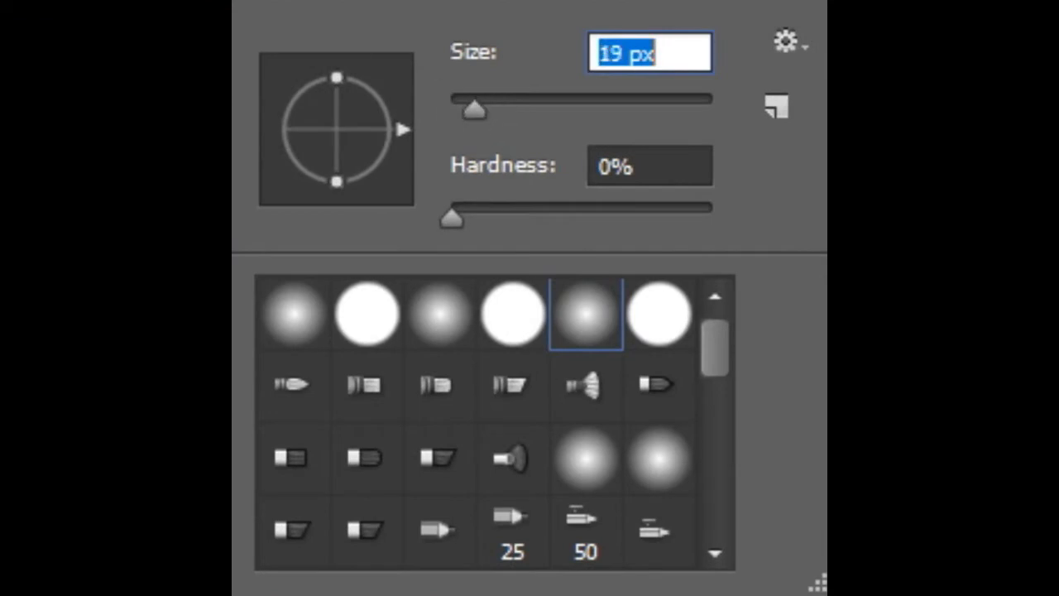
{"action": "key", "text": "Return"}
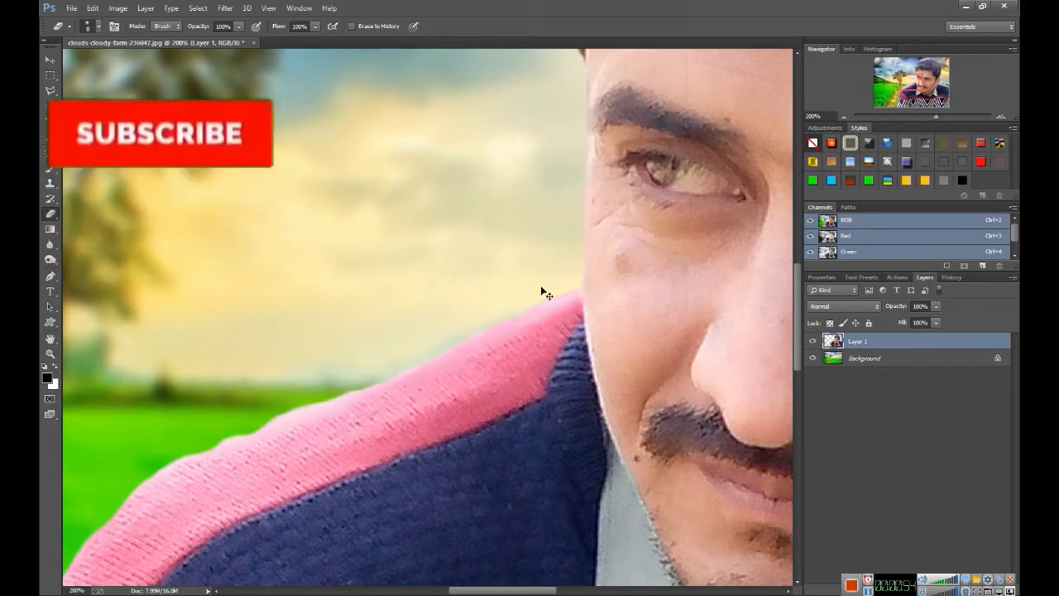
Step: Apply a Shadows/Highlights adjustment to the portrait layer with shadows amount 60%, tonal width 65% and radius 132 px
{"action": "scroll", "coordinate": [543, 290], "scroll_direction": "down", "scroll_amount": 5}
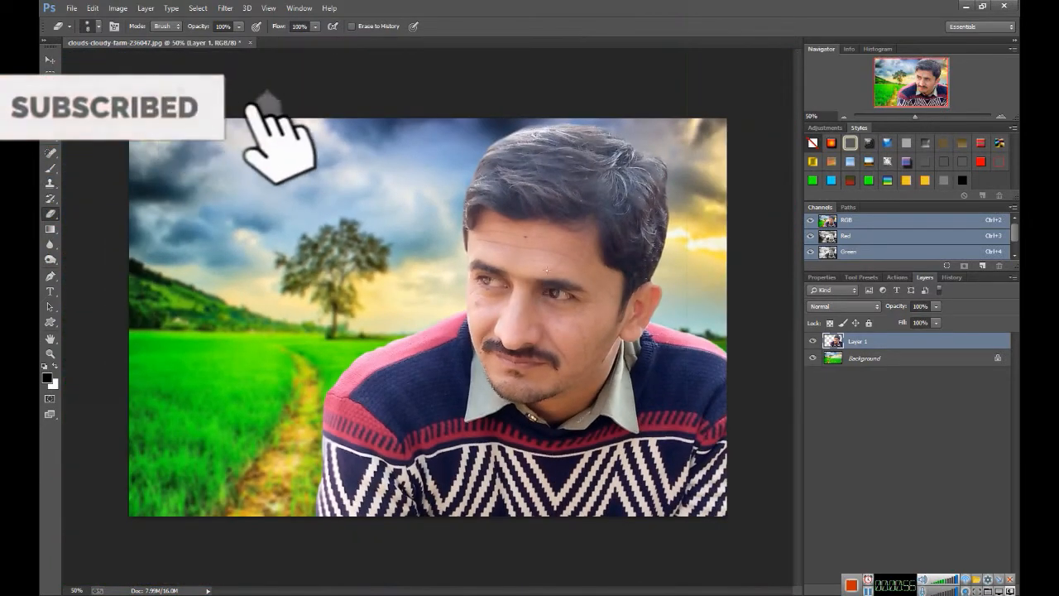
{"action": "left_click", "coordinate": [117, 7]}
{"action": "mouse_move", "coordinate": [133, 39]}
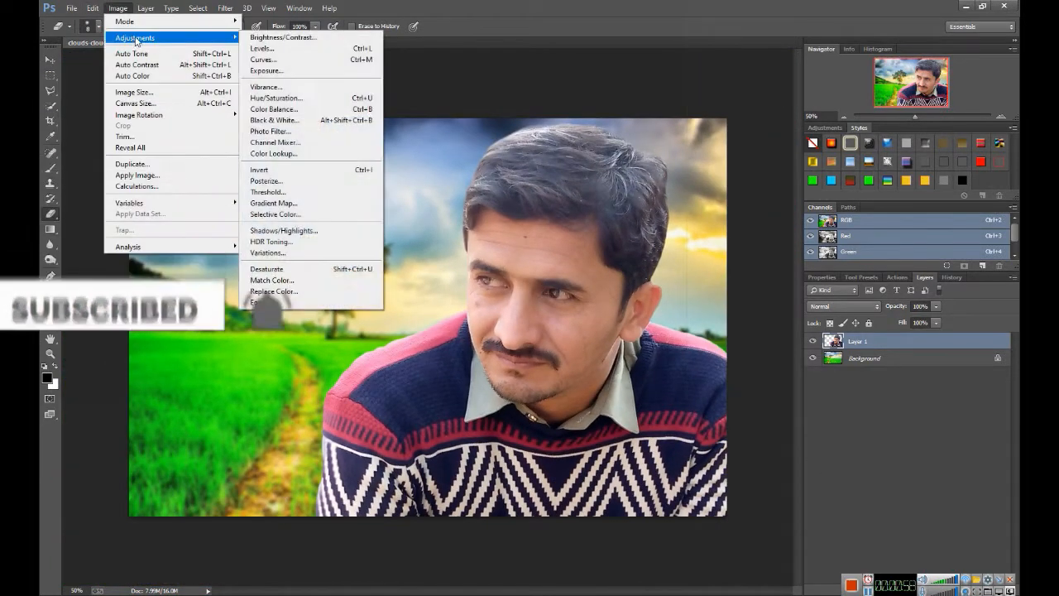
{"action": "left_click", "coordinate": [310, 231]}
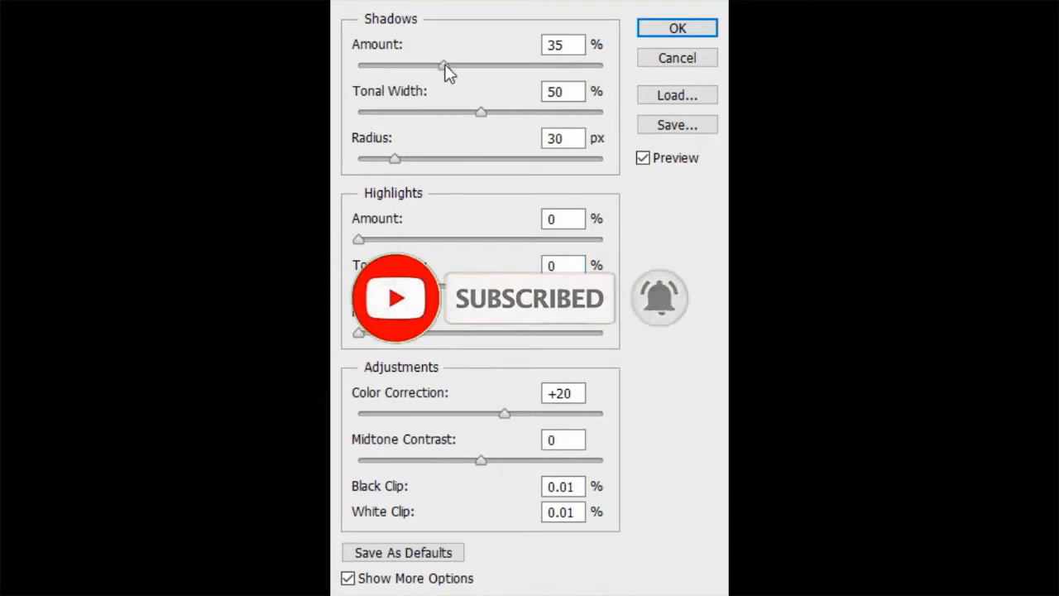
{"action": "left_click_drag", "start_coordinate": [444, 66], "coordinate": [504, 66]}
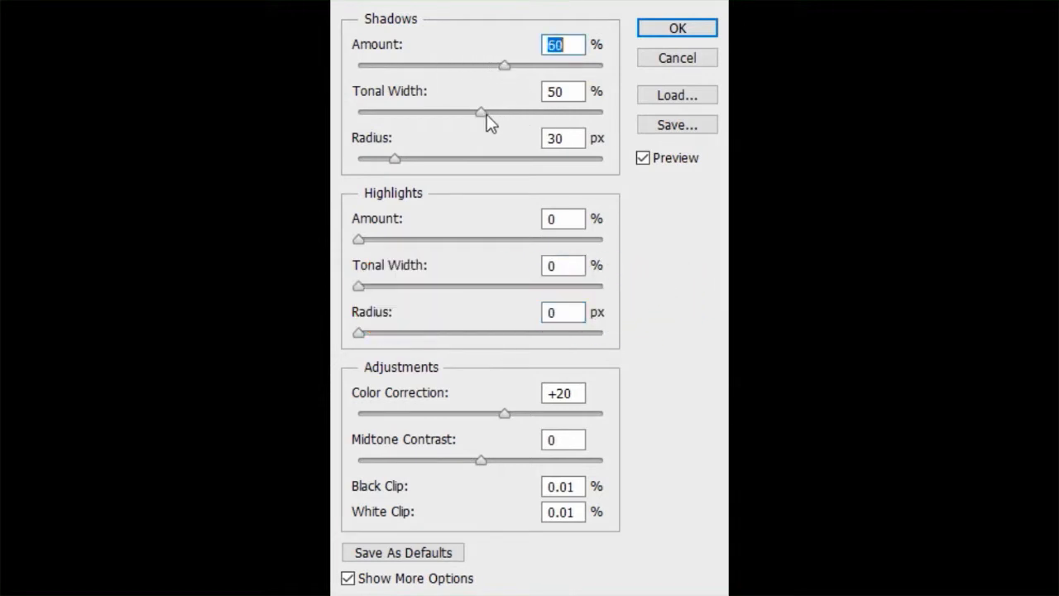
{"action": "left_click_drag", "start_coordinate": [486, 114], "coordinate": [518, 113]}
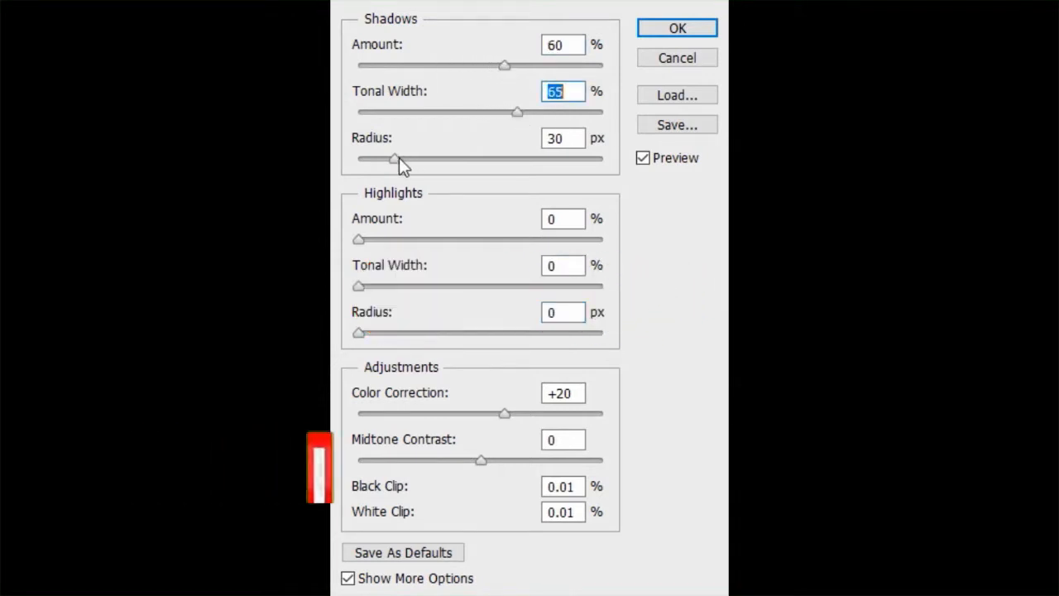
{"action": "left_click_drag", "start_coordinate": [396, 159], "coordinate": [499, 163]}
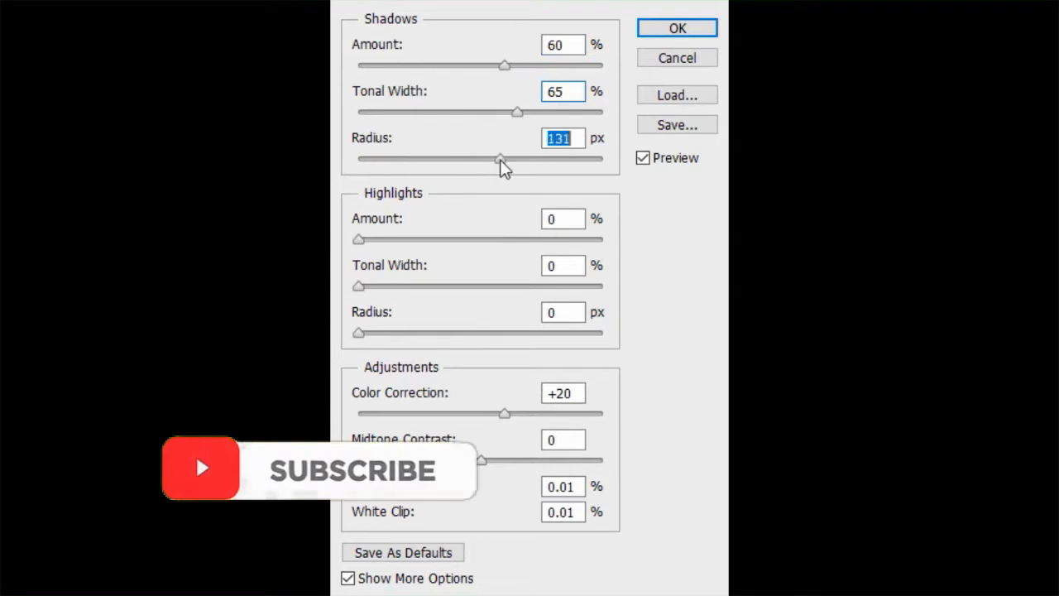
Step: Set the adjustment's color correction to +33 and midtone contrast to +29, and apply it
{"action": "left_click_drag", "start_coordinate": [506, 412], "coordinate": [521, 408]}
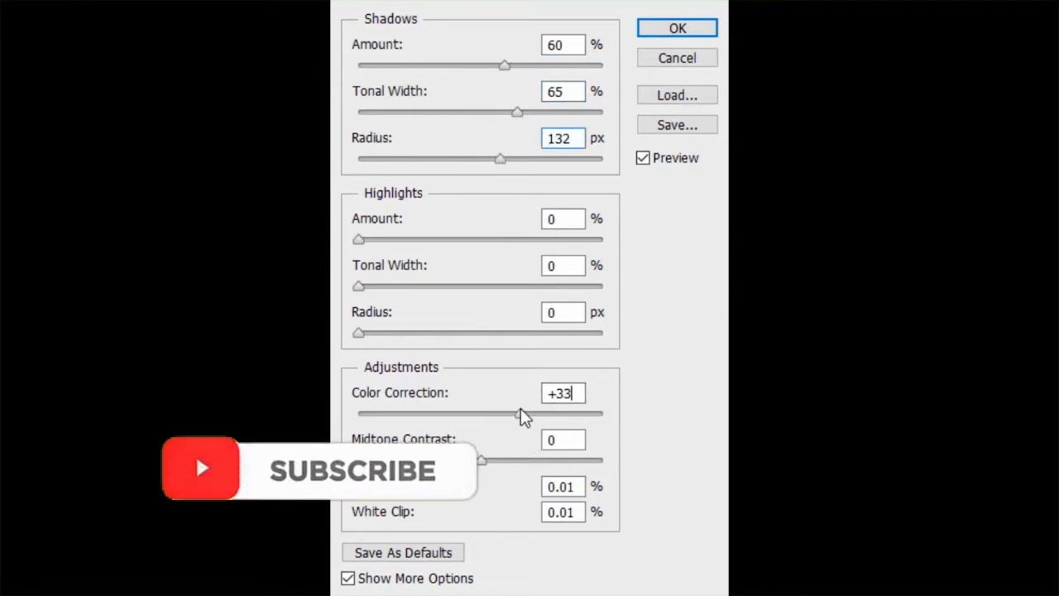
{"action": "left_click_drag", "start_coordinate": [480, 461], "coordinate": [516, 463]}
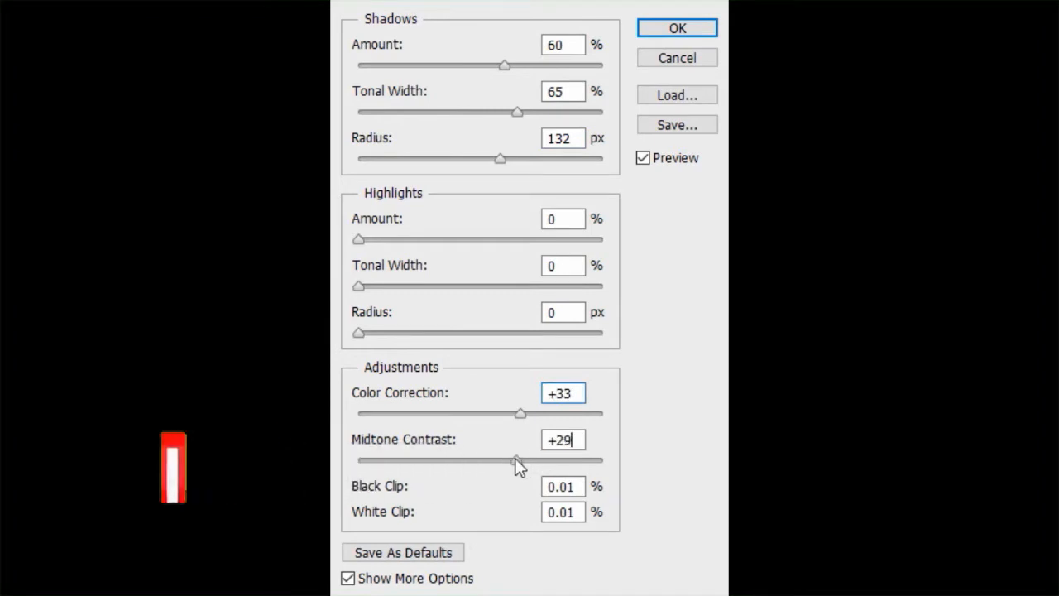
{"action": "left_click", "coordinate": [670, 31]}
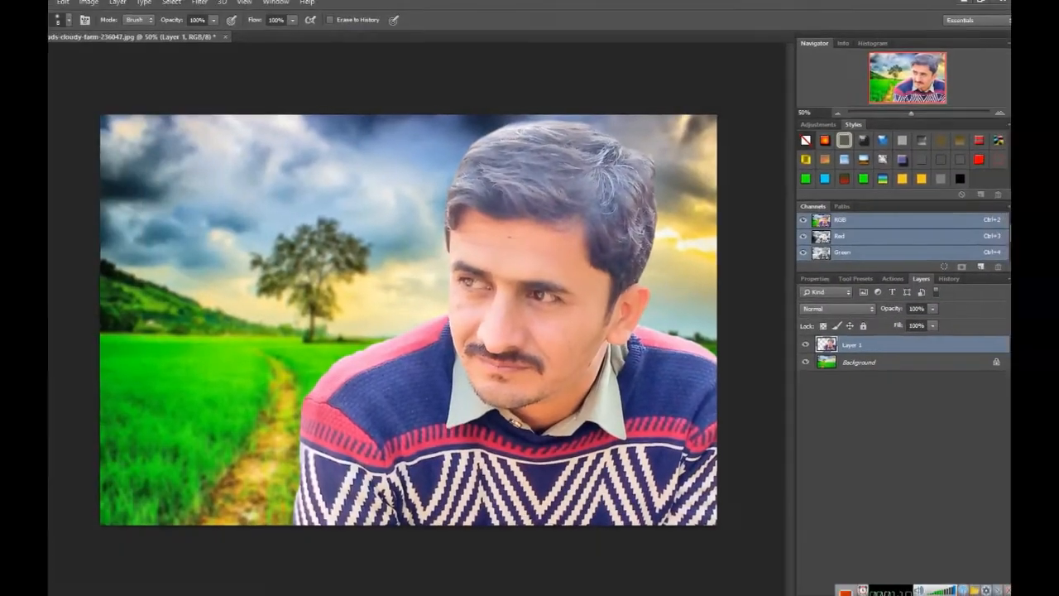
Step: Run the Imagenomic Noiseware Professional filter on the portrait layer with the Default settings
{"action": "key", "text": "ctrl+plus"}
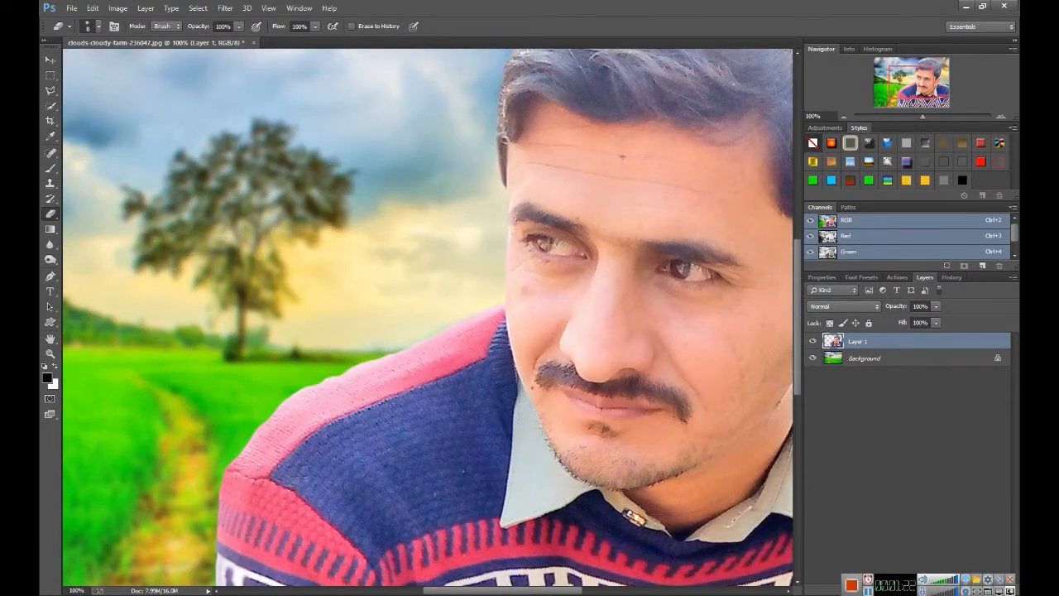
{"action": "left_click_drag", "start_coordinate": [472, 590], "coordinate": [513, 590]}
{"action": "scroll", "coordinate": [378, 349], "scroll_direction": "up", "scroll_amount": 3}
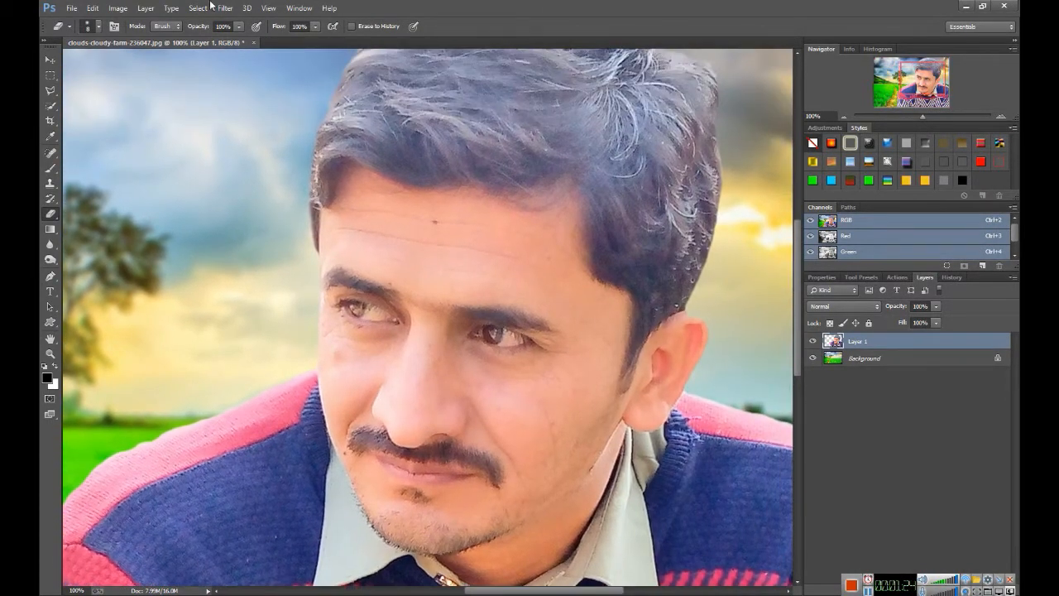
{"action": "left_click", "coordinate": [238, 8]}
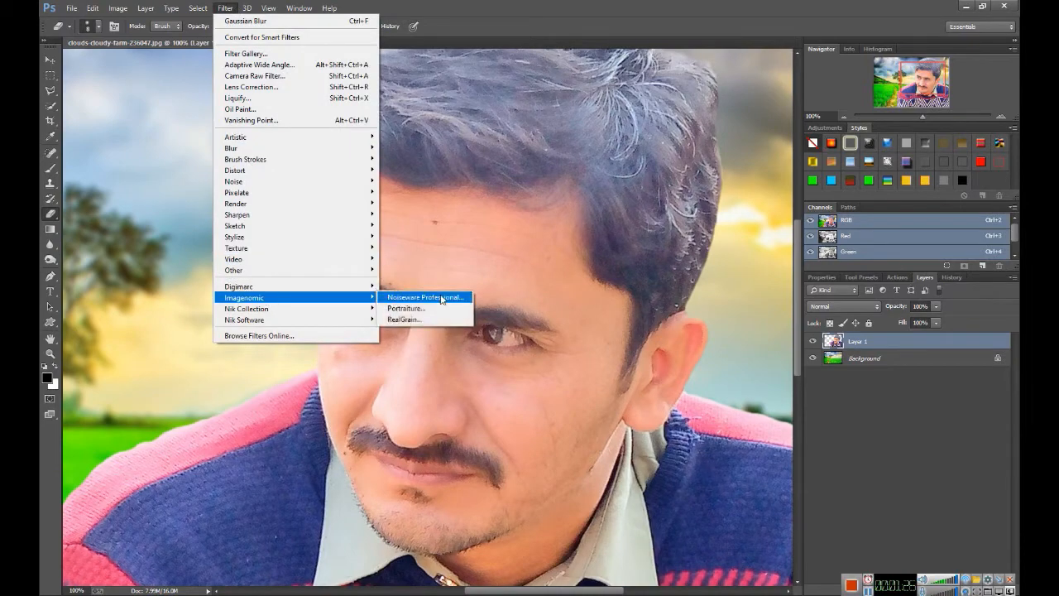
{"action": "left_click", "coordinate": [443, 282]}
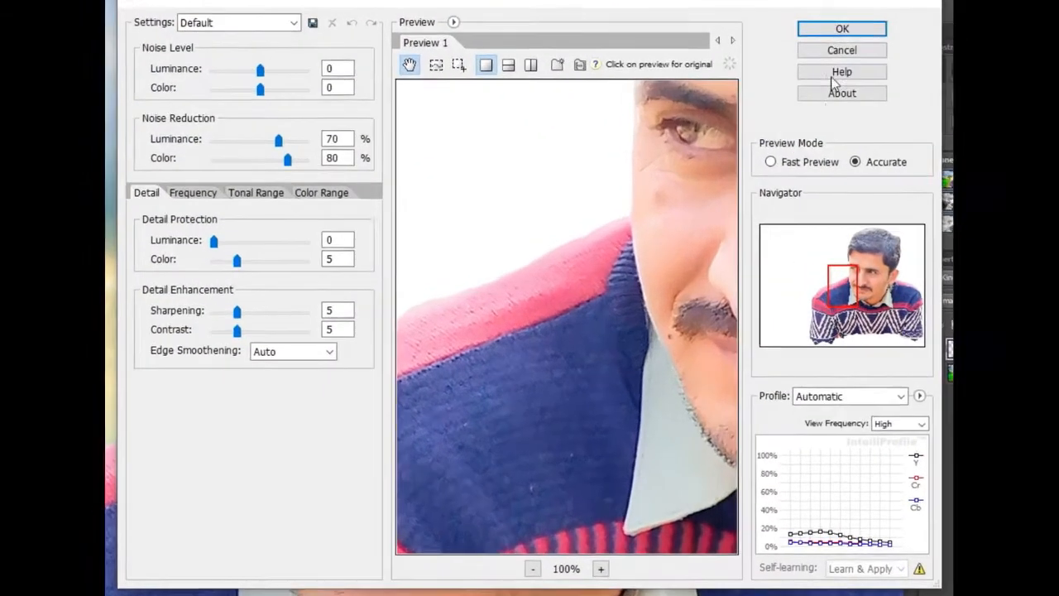
{"action": "left_click", "coordinate": [841, 28]}
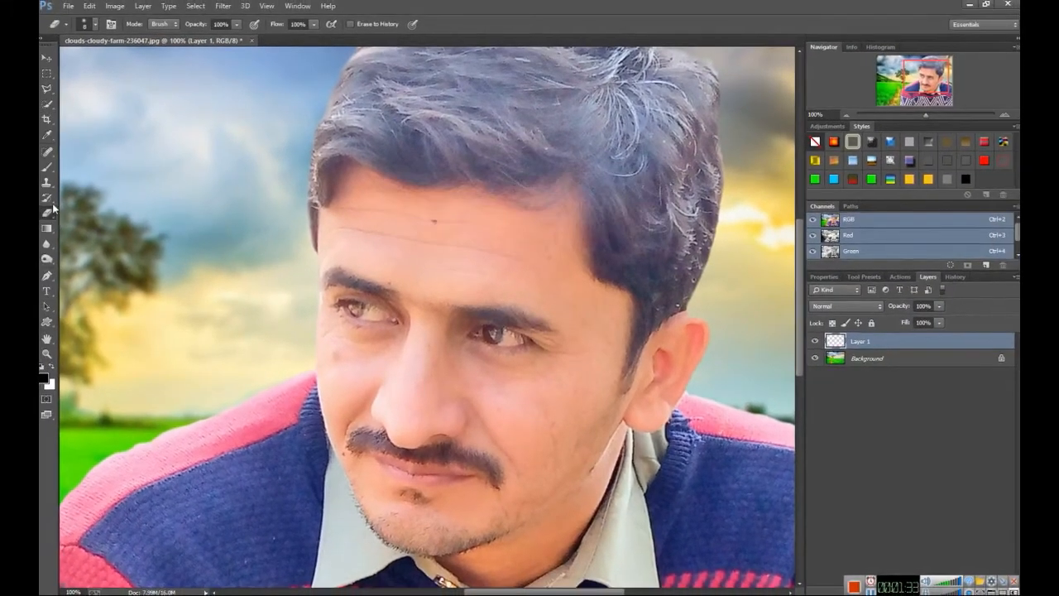
Step: Remove the dark mole on the forehead with the Spot Healing Brush and set its size to 25 px
{"action": "left_click", "coordinate": [52, 154]}
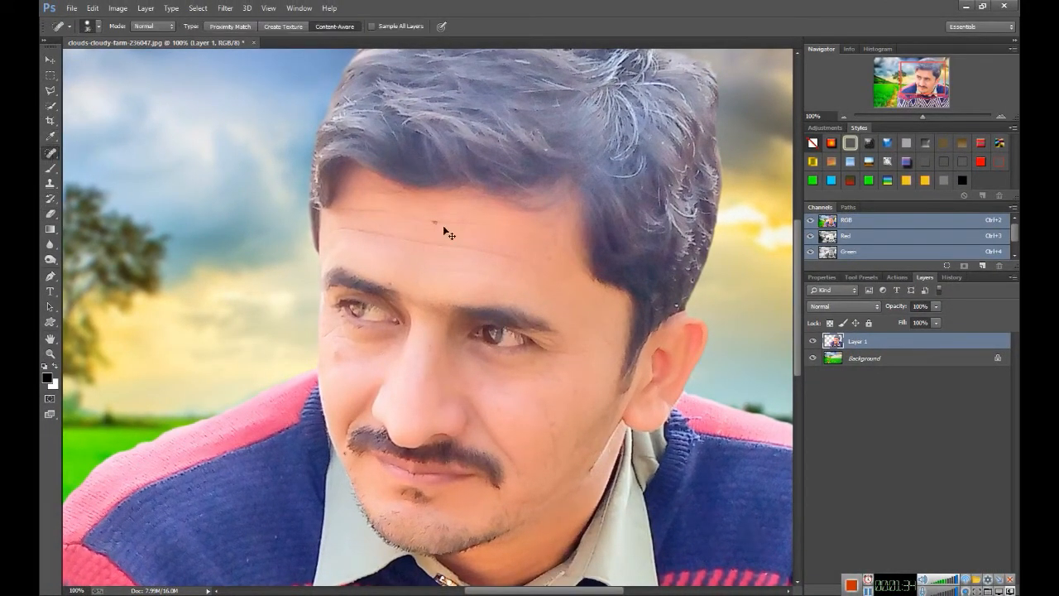
{"action": "key", "text": "ctrl+plus"}
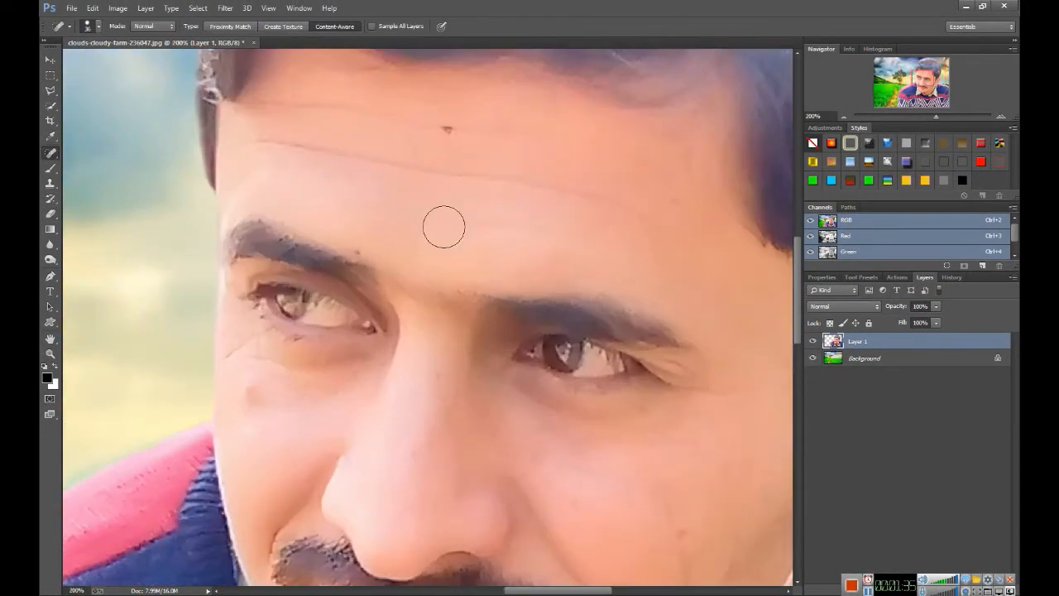
{"action": "left_click", "coordinate": [453, 129]}
{"action": "right_click", "coordinate": [452, 128]}
{"action": "left_click_drag", "start_coordinate": [497, 160], "coordinate": [484, 159]}
{"action": "key", "text": "Return"}
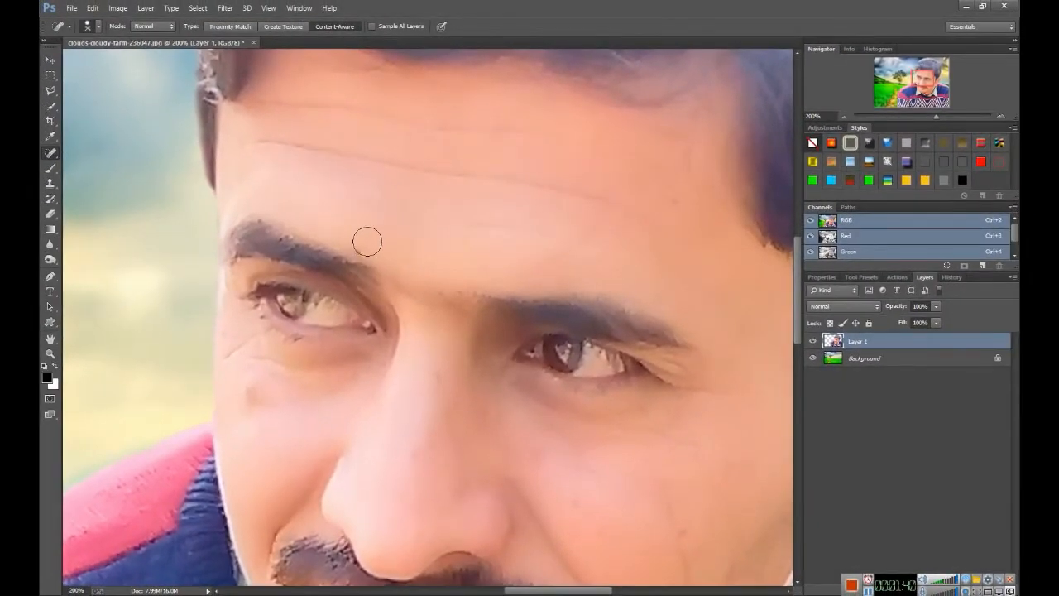
Step: Heal the blemishes on both of the man's cheeks with the Spot Healing Brush
{"action": "right_click", "coordinate": [368, 241]}
{"action": "left_click", "coordinate": [251, 394]}
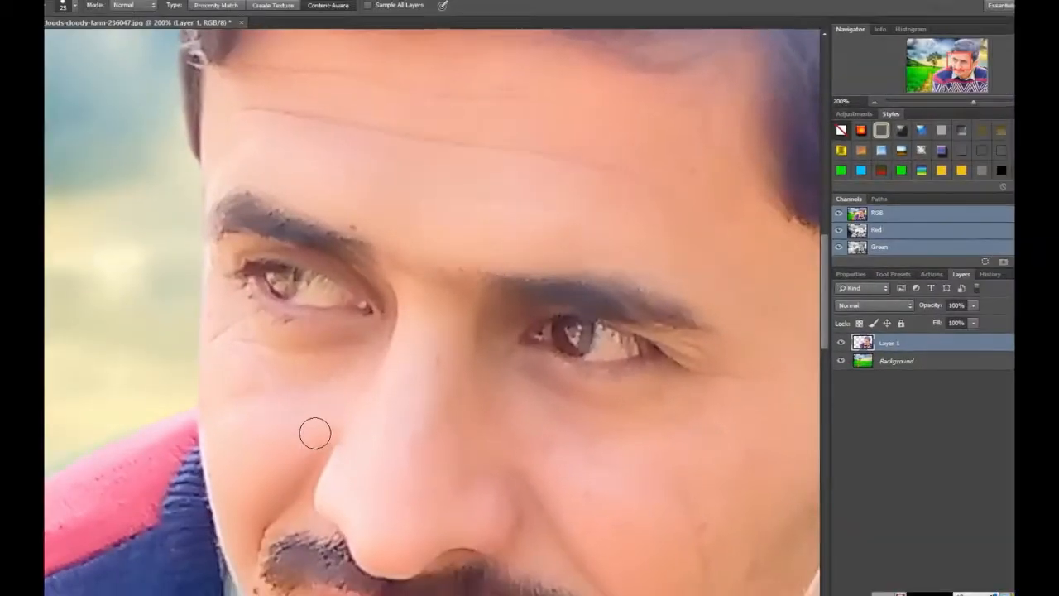
{"action": "scroll", "coordinate": [315, 432], "scroll_direction": "down", "scroll_amount": 6}
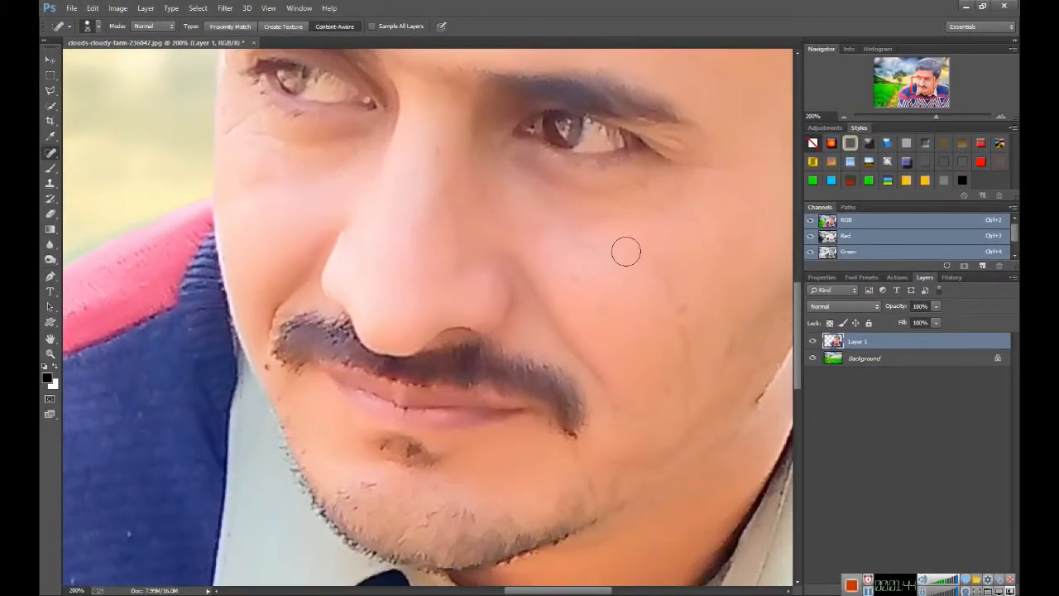
{"action": "left_click", "coordinate": [682, 304]}
{"action": "left_click", "coordinate": [687, 335]}
Step: Reduce the Spot Healing Brush to 8 px and touch up the small spots beside the moustache and above the eyebrow
{"action": "scroll", "coordinate": [614, 328], "scroll_direction": "down", "scroll_amount": 3}
{"action": "right_click", "coordinate": [485, 350]}
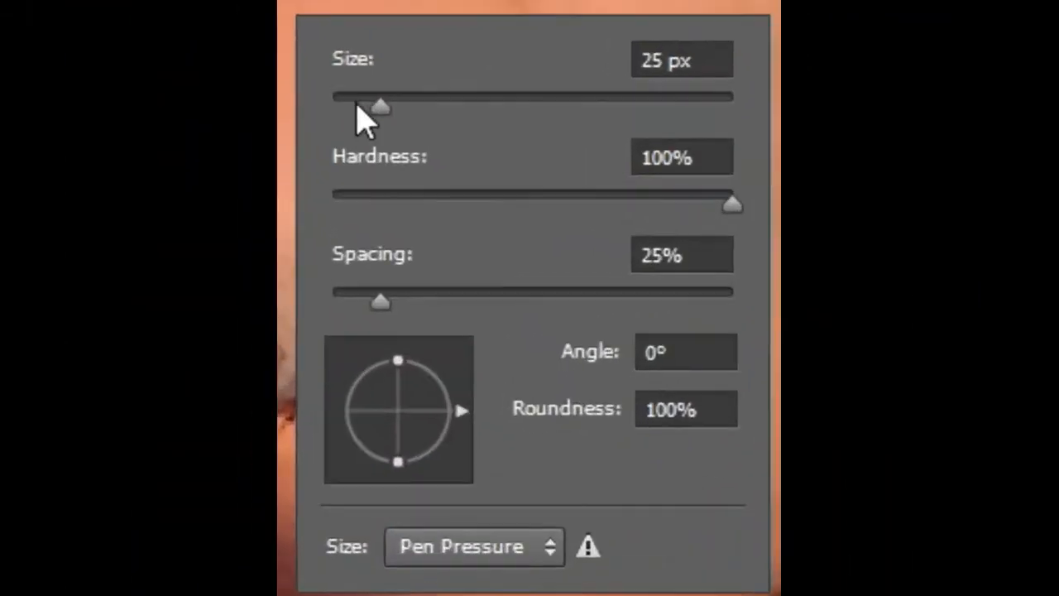
{"action": "left_click_drag", "start_coordinate": [357, 105], "coordinate": [347, 106]}
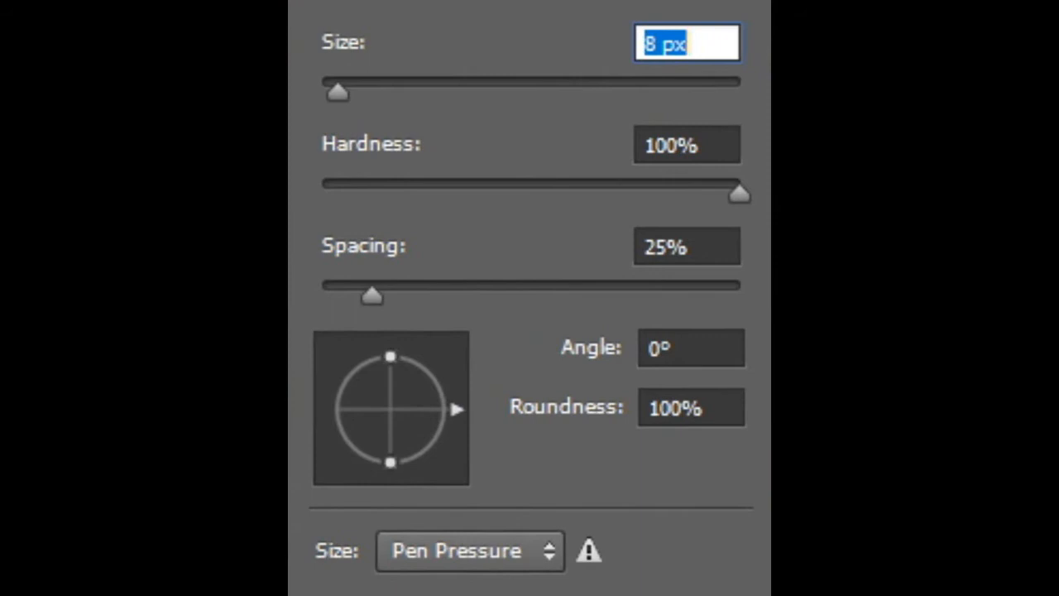
{"action": "key", "text": "Return"}
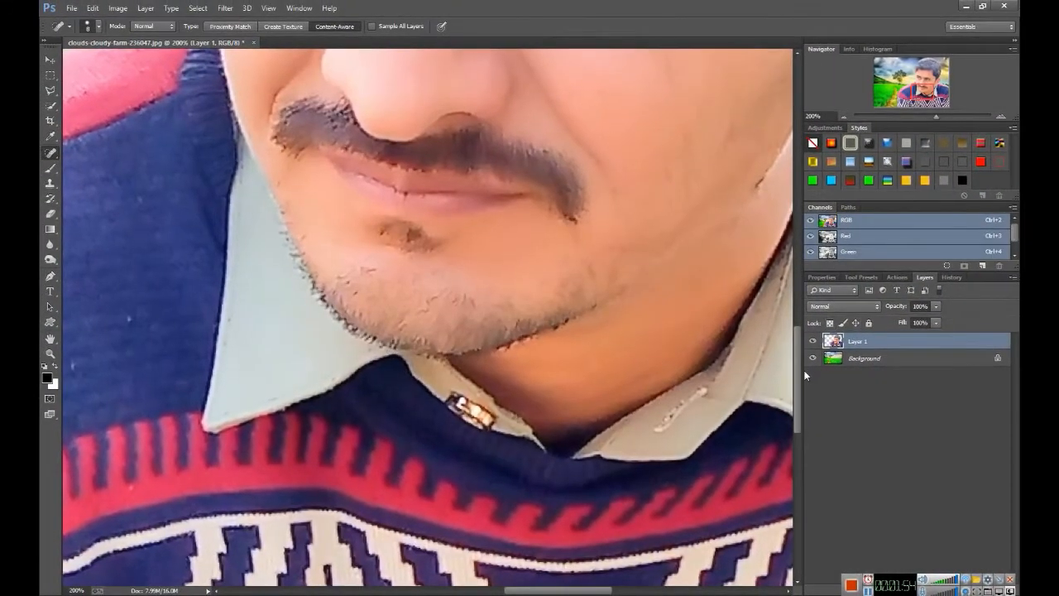
{"action": "scroll", "coordinate": [800, 356], "scroll_direction": "up", "scroll_amount": 10}
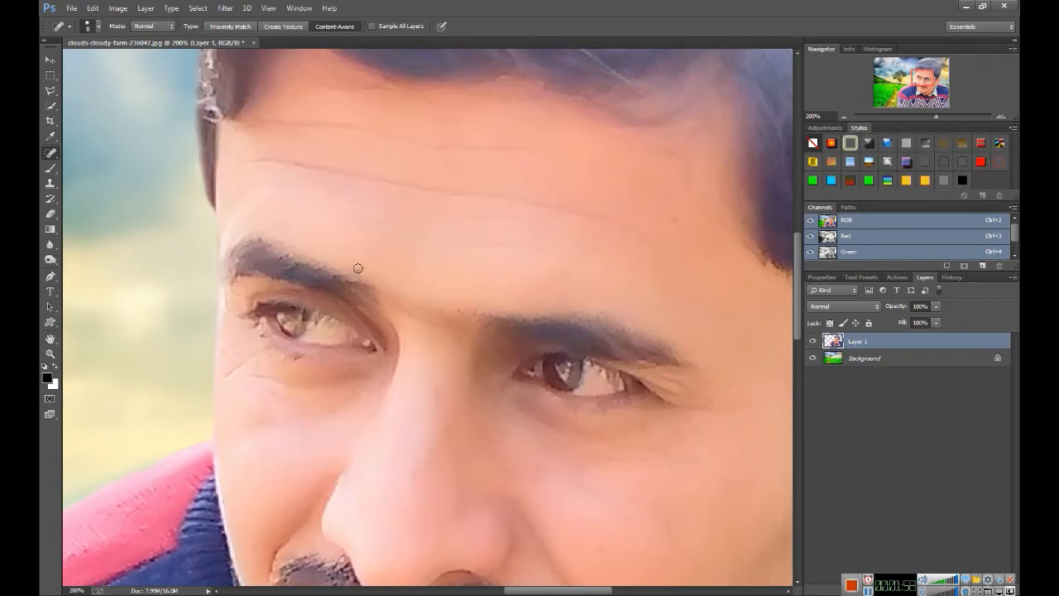
{"action": "scroll", "coordinate": [716, 335], "scroll_direction": "down", "scroll_amount": 3}
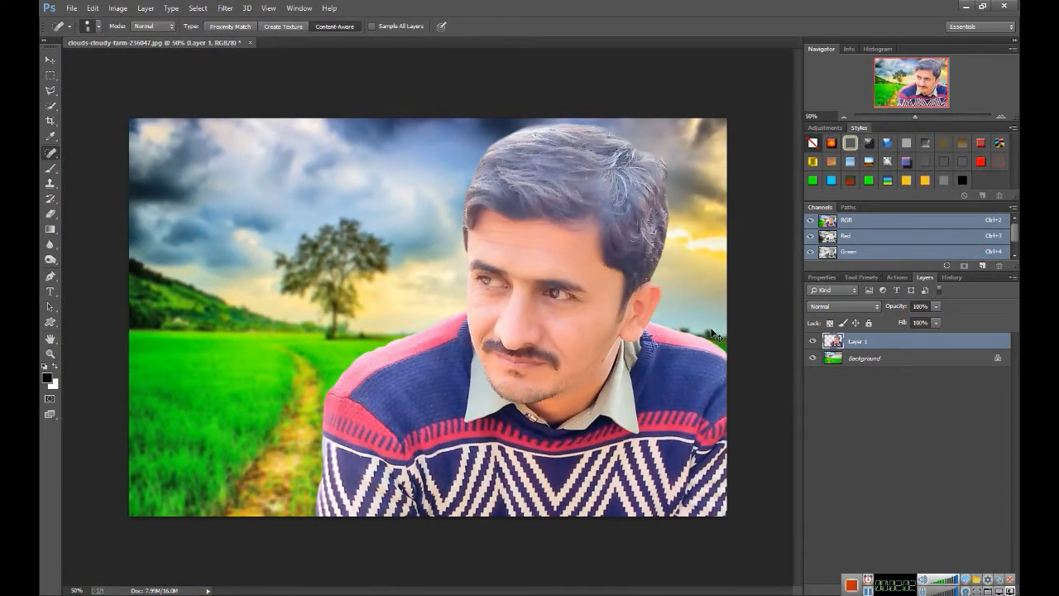
Step: Switch to the Brush tool and set the foreground color to the light skin tone fdd1c6, based on a color sampled from the face
{"action": "scroll", "coordinate": [713, 335], "scroll_direction": "down", "scroll_amount": 1}
{"action": "scroll", "coordinate": [713, 335], "scroll_direction": "up", "scroll_amount": 1}
{"action": "left_click", "coordinate": [51, 168]}
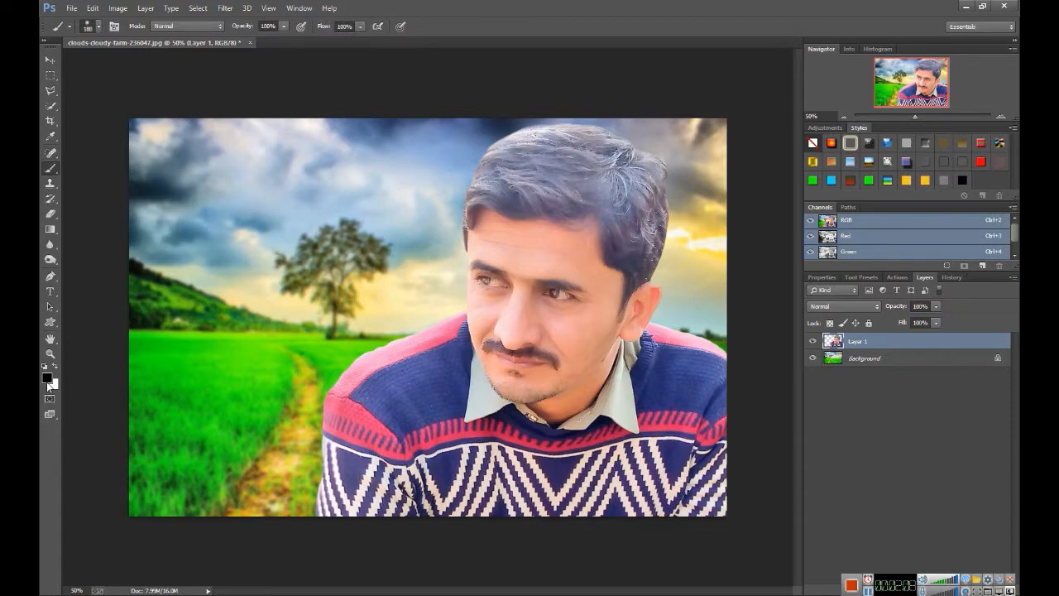
{"action": "left_click", "coordinate": [47, 378]}
{"action": "left_click", "coordinate": [653, 324]}
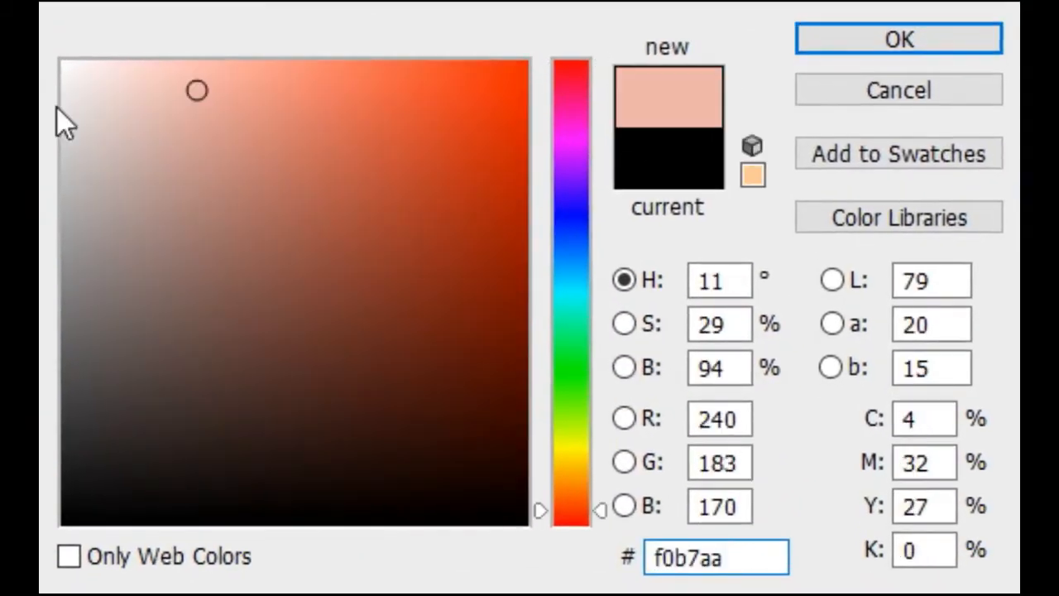
{"action": "left_click_drag", "start_coordinate": [158, 83], "coordinate": [162, 65]}
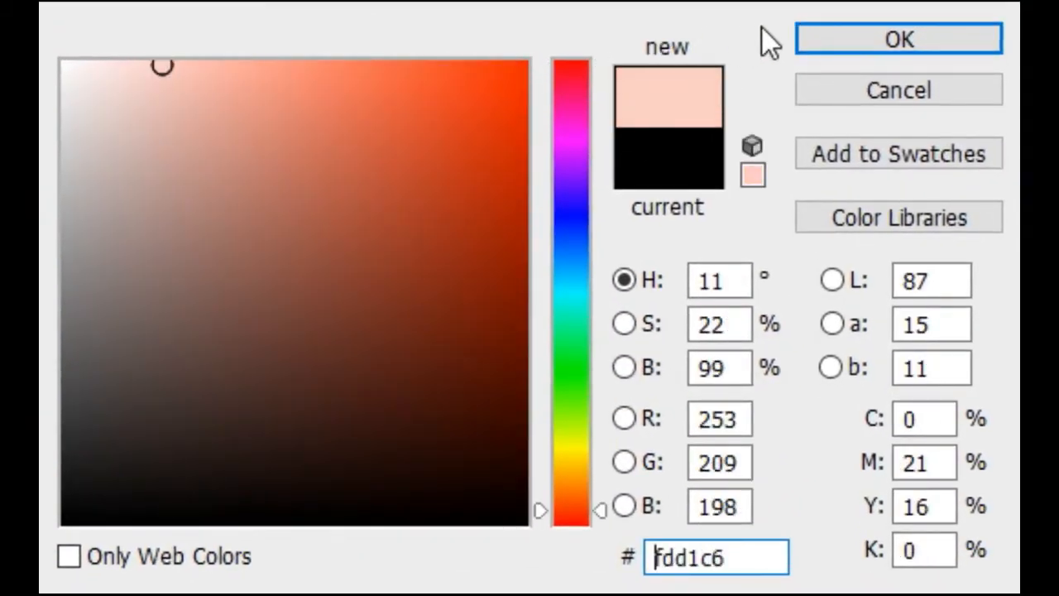
{"action": "left_click", "coordinate": [809, 39]}
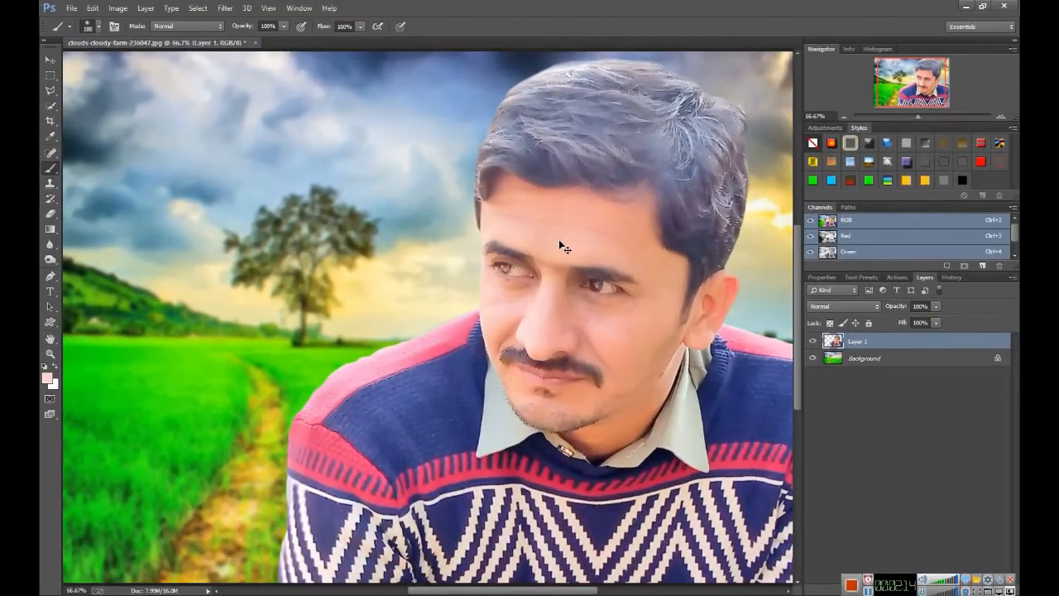
Step: Add a new empty layer above the portrait layer
{"action": "left_click_drag", "start_coordinate": [920, 579], "coordinate": [909, 559]}
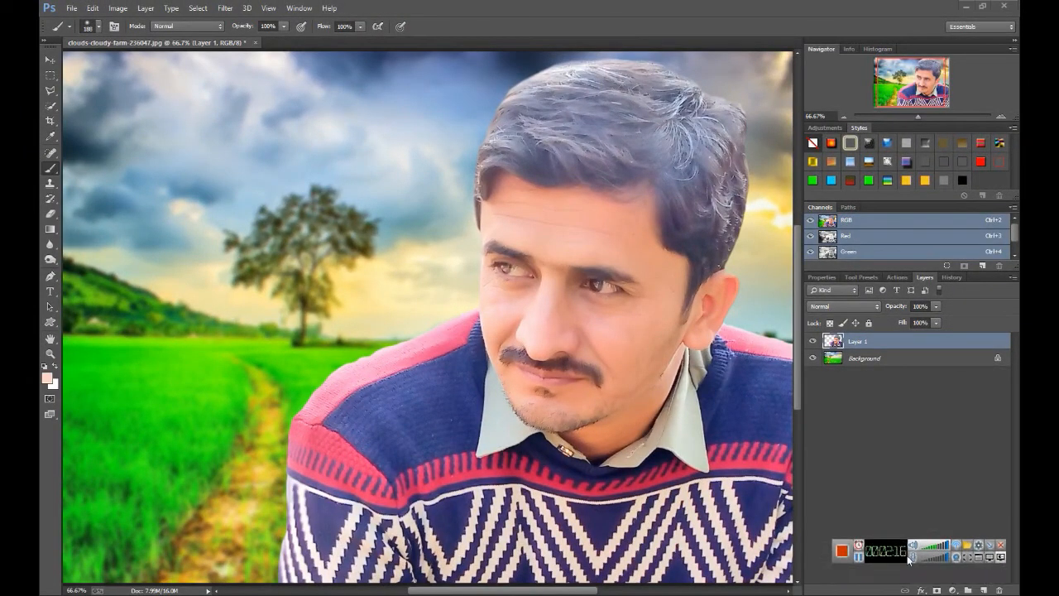
{"action": "left_click", "coordinate": [983, 590]}
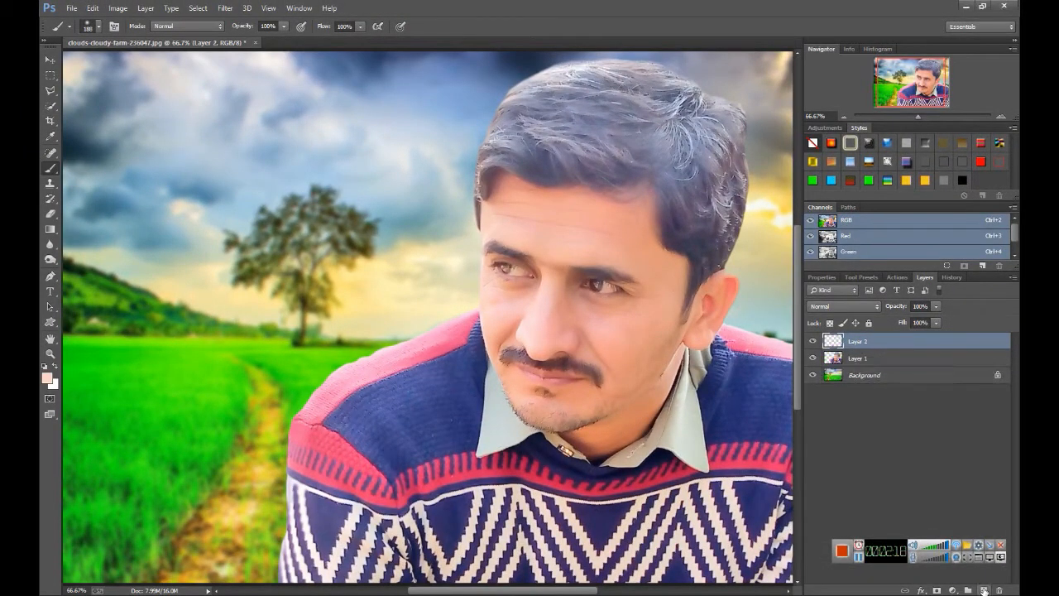
{"action": "left_click_drag", "start_coordinate": [893, 555], "coordinate": [907, 571]}
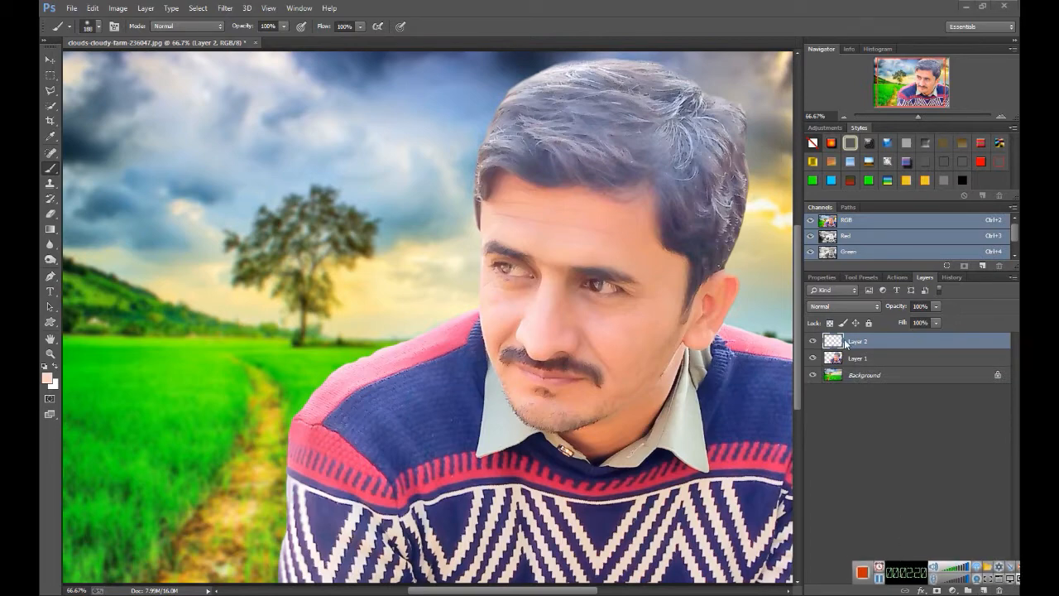
Step: Shrink the soft brush and paint the light skin tone over the man's face, ear and neck on the new layer
{"action": "right_click", "coordinate": [604, 225]}
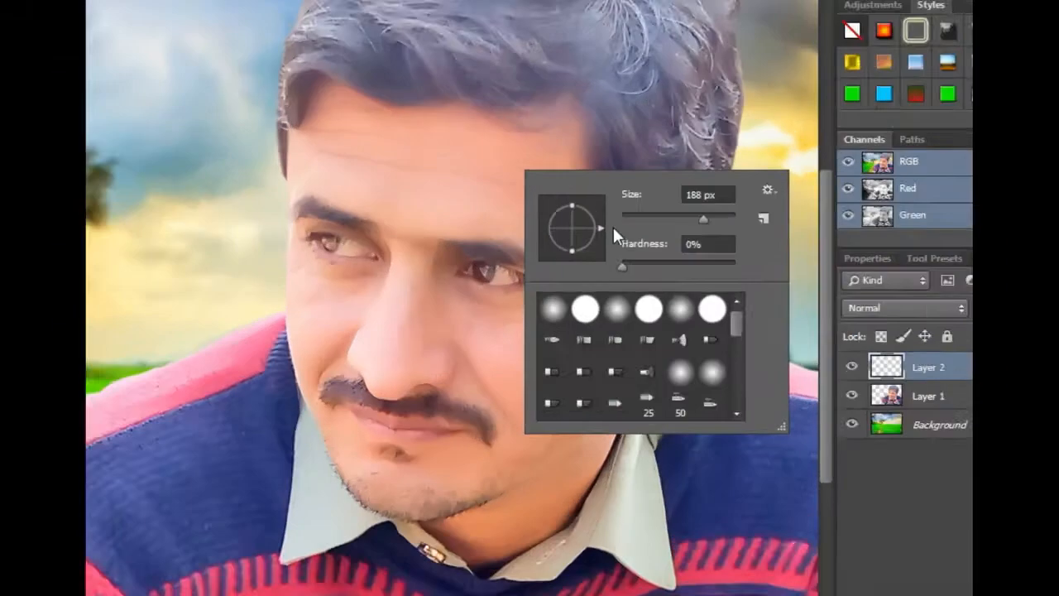
{"action": "left_click", "coordinate": [681, 248]}
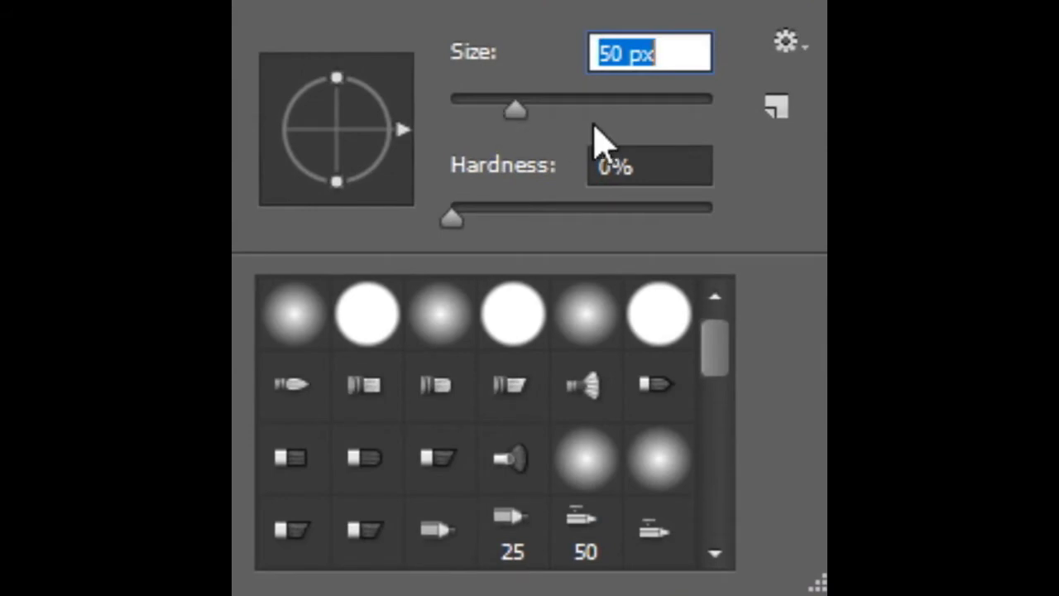
{"action": "left_click", "coordinate": [551, 108]}
{"action": "key", "text": "Return"}
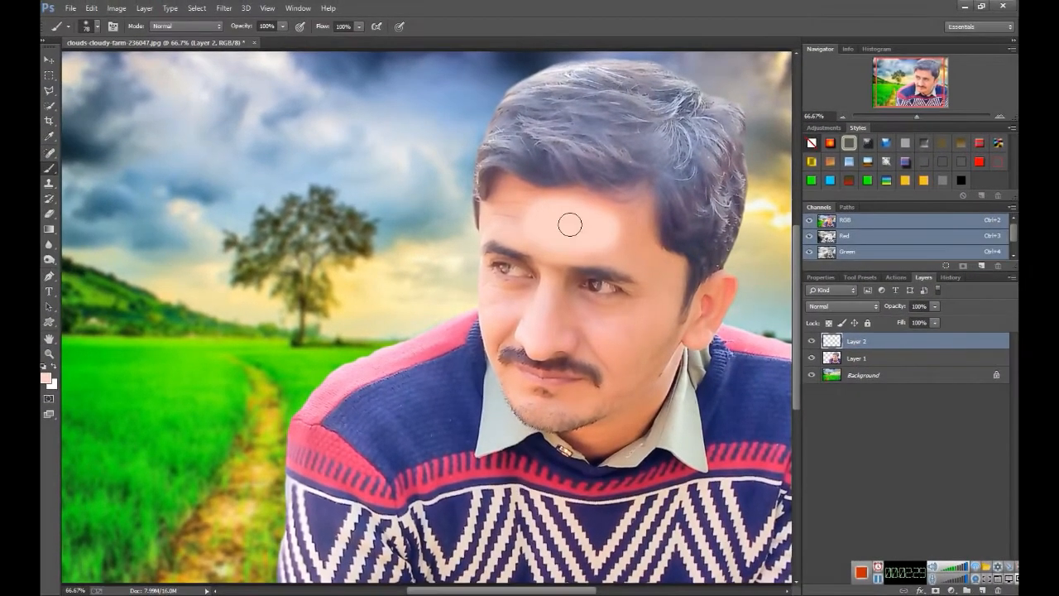
{"action": "key", "text": "ctrl+1"}
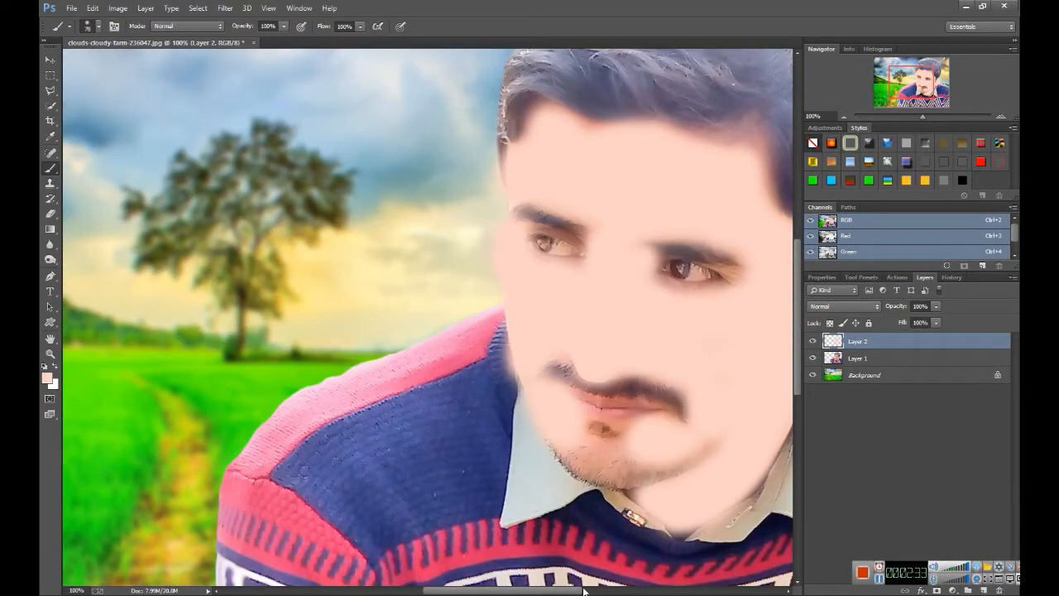
{"action": "left_click_drag", "start_coordinate": [567, 592], "coordinate": [611, 592]}
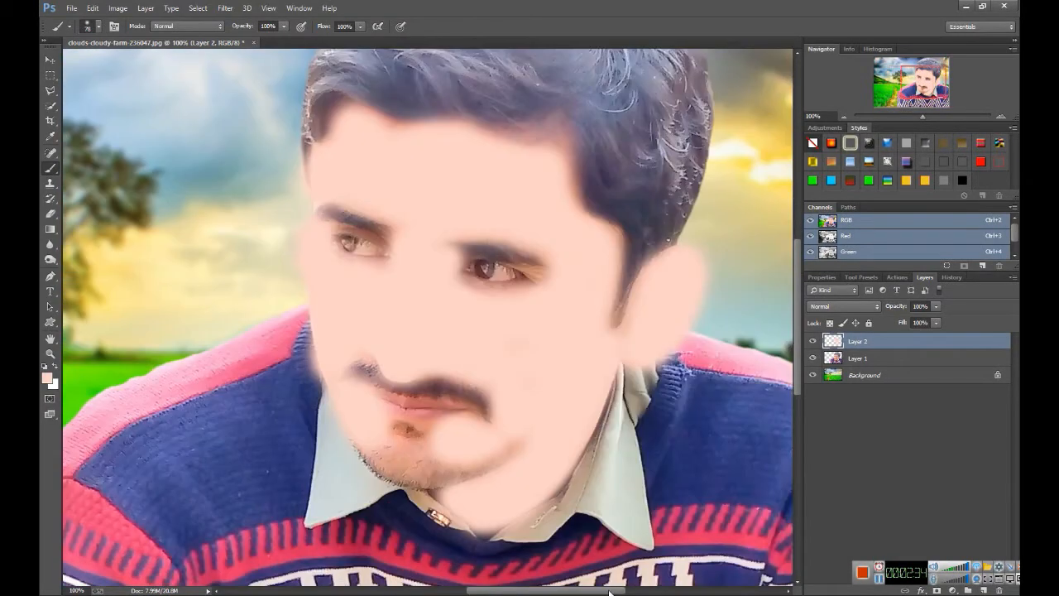
{"action": "key", "text": "ctrl+minus"}
{"action": "key", "text": "ctrl+minus"}
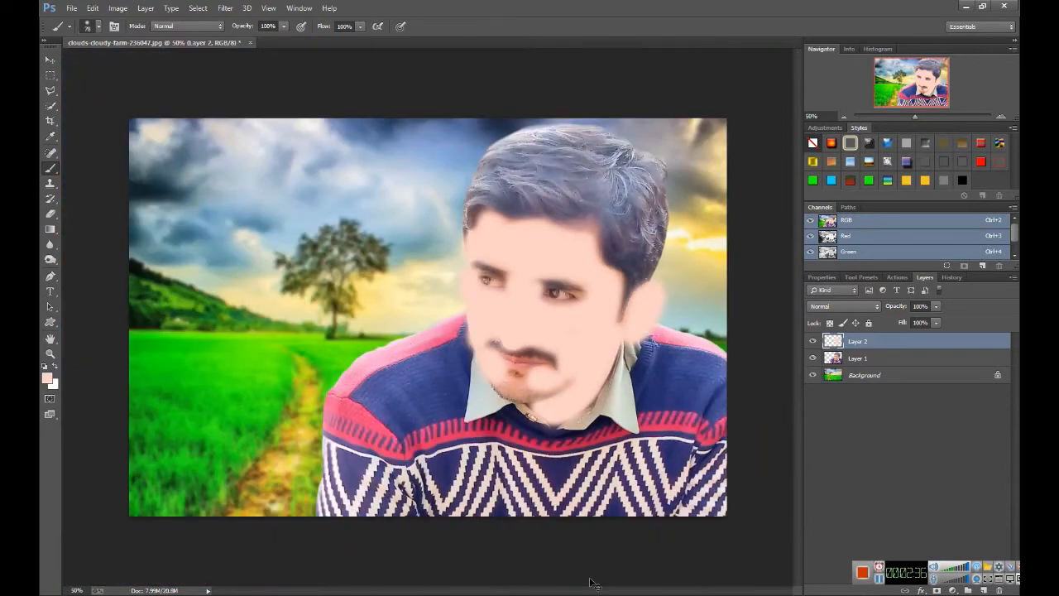
Step: Clip the skin-tone paint layer to the portrait layer and set its blend mode to Soft Light
{"action": "right_click", "coordinate": [871, 341]}
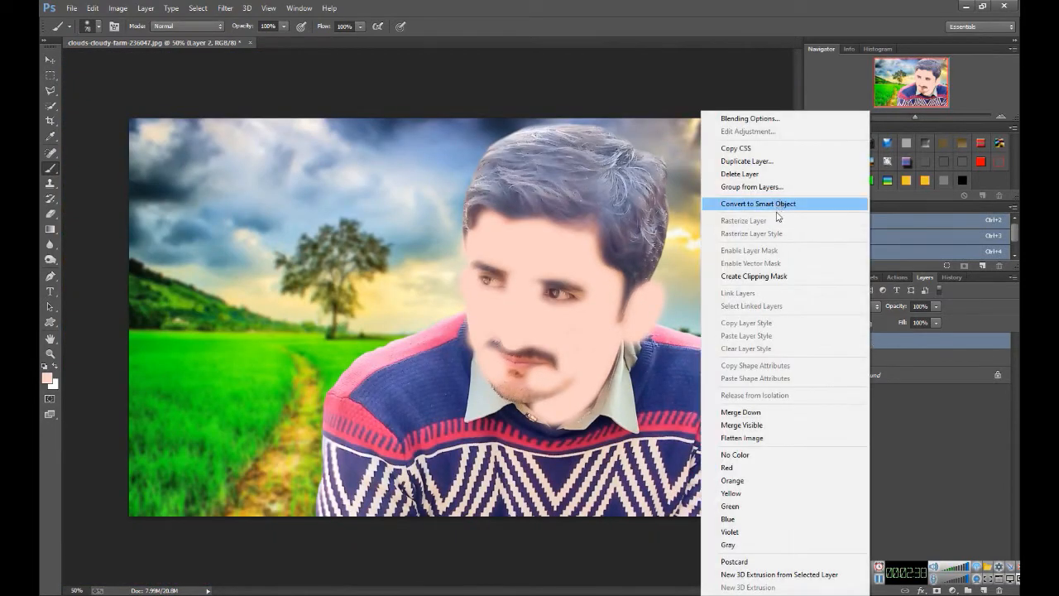
{"action": "left_click", "coordinate": [782, 276]}
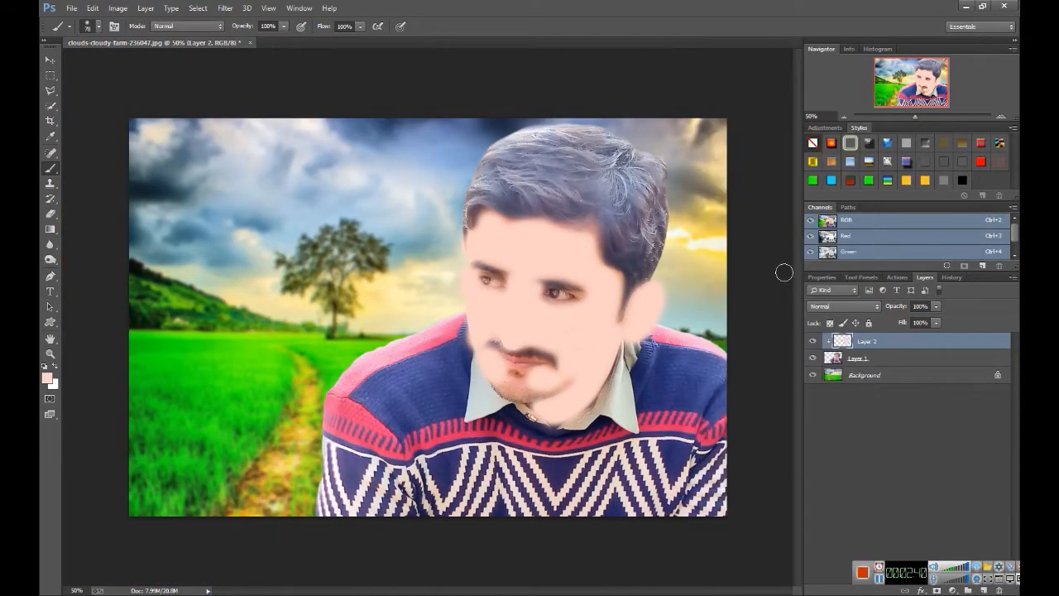
{"action": "left_click", "coordinate": [853, 307]}
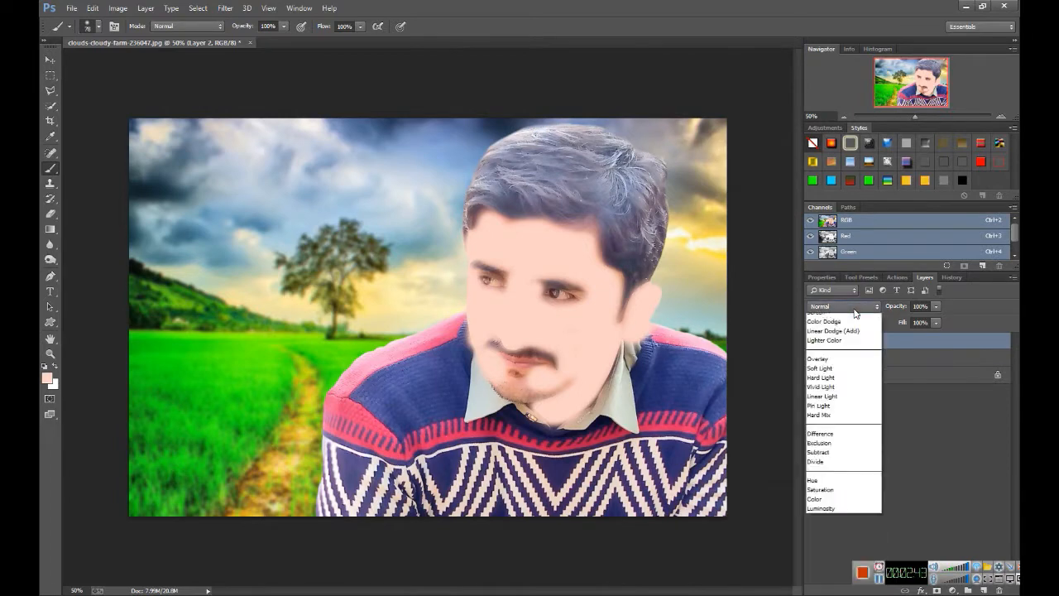
{"action": "left_click", "coordinate": [827, 467]}
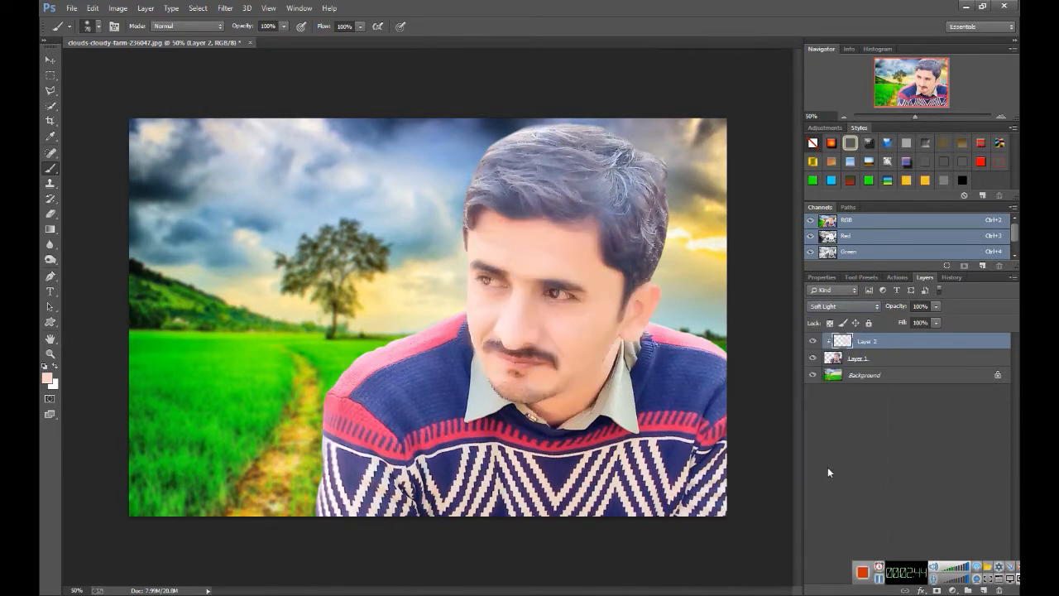
Step: Compare the skin with and without the paint layer, then reduce that layer's opacity to 70%
{"action": "left_click", "coordinate": [812, 341]}
{"action": "left_click", "coordinate": [815, 341]}
{"action": "left_click", "coordinate": [816, 341]}
{"action": "left_click", "coordinate": [816, 341]}
{"action": "left_click", "coordinate": [935, 307]}
{"action": "left_click_drag", "start_coordinate": [937, 315], "coordinate": [921, 314]}
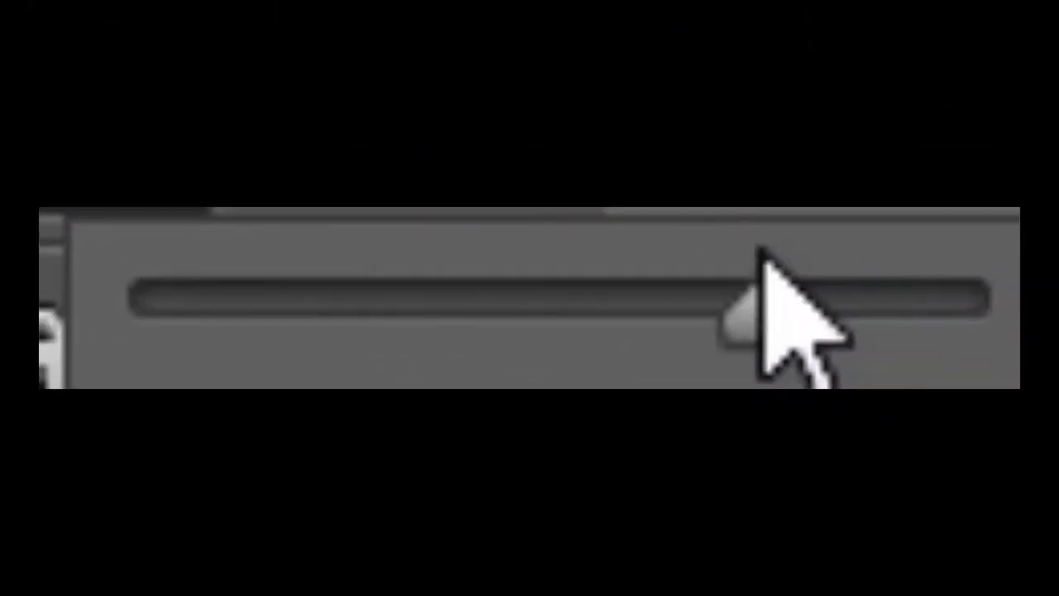
{"action": "left_click_drag", "start_coordinate": [754, 236], "coordinate": [700, 229]}
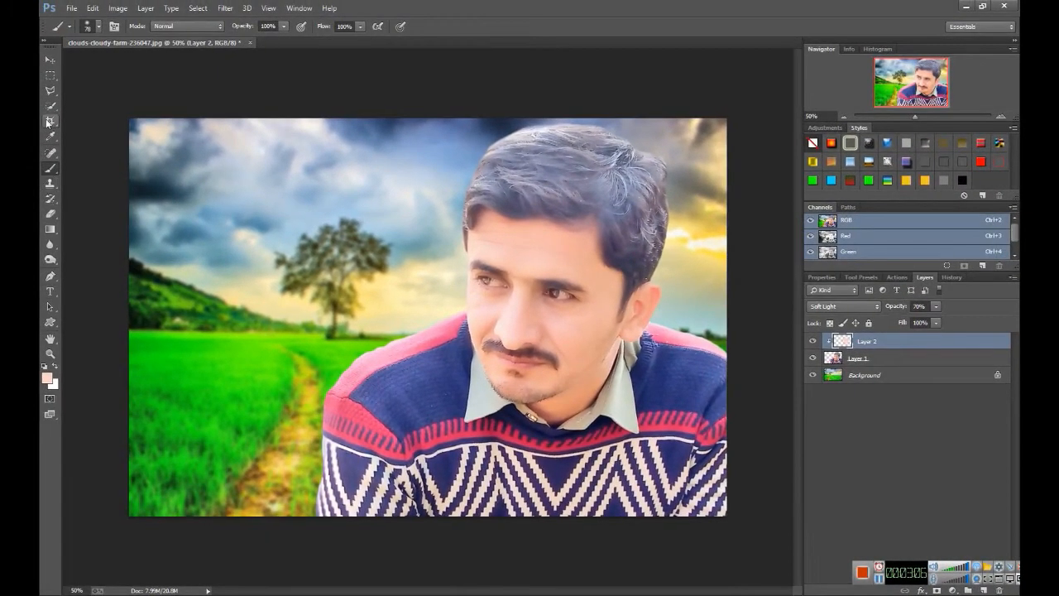
Step: Switch to the Eraser, enlarge it to 24 px and erase the skin-tone paint around the man's eyes and eyebrows
{"action": "left_click", "coordinate": [51, 217]}
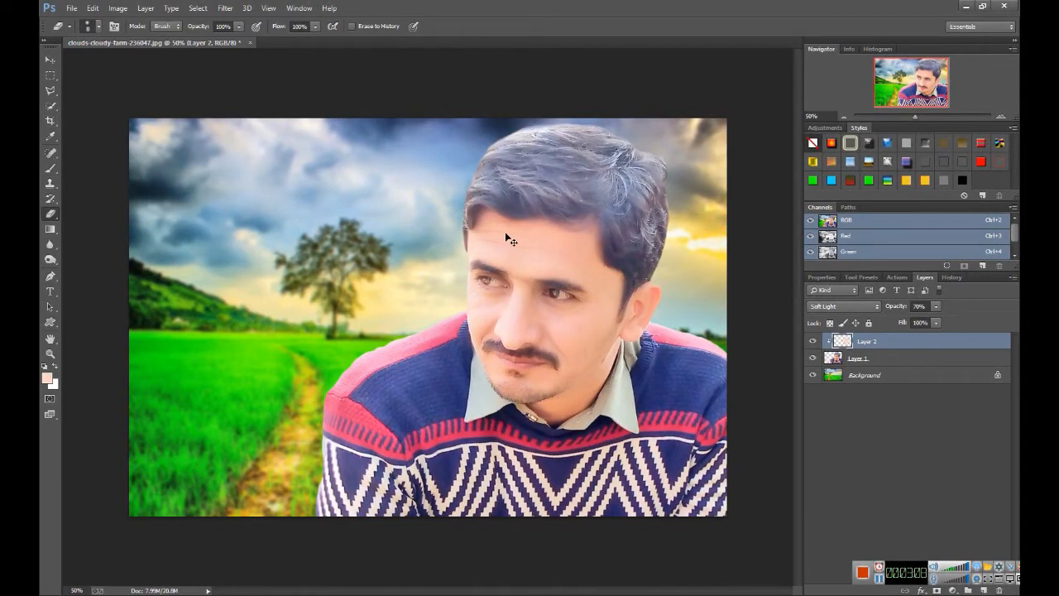
{"action": "key", "text": "ctrl+plus"}
{"action": "key", "text": "ctrl+plus"}
{"action": "key", "text": "ctrl+plus"}
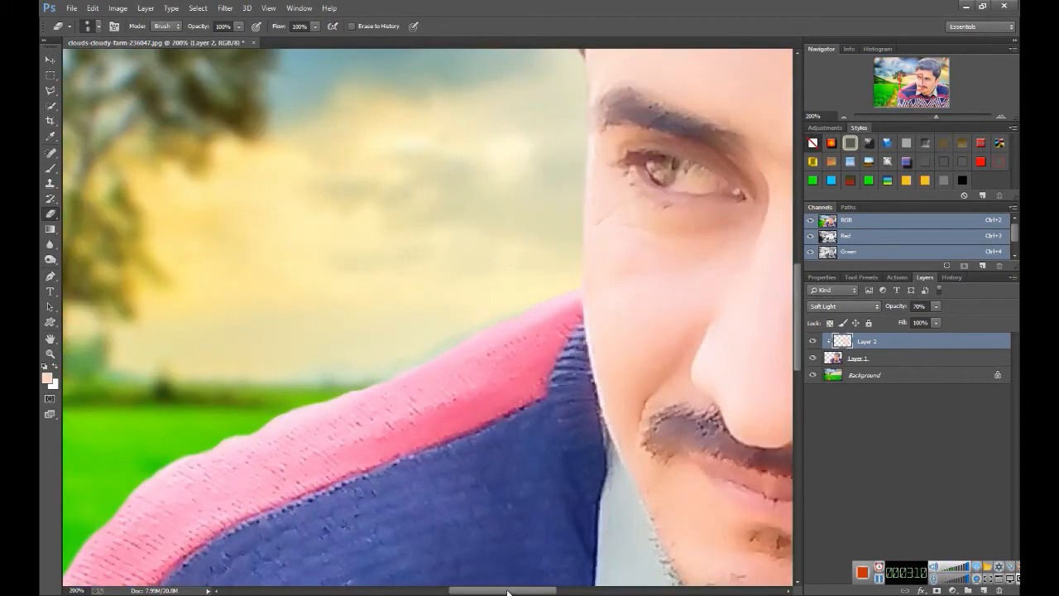
{"action": "left_click_drag", "start_coordinate": [508, 592], "coordinate": [569, 526]}
{"action": "scroll", "coordinate": [535, 303], "scroll_direction": "up", "scroll_amount": 4}
{"action": "right_click", "coordinate": [505, 259]}
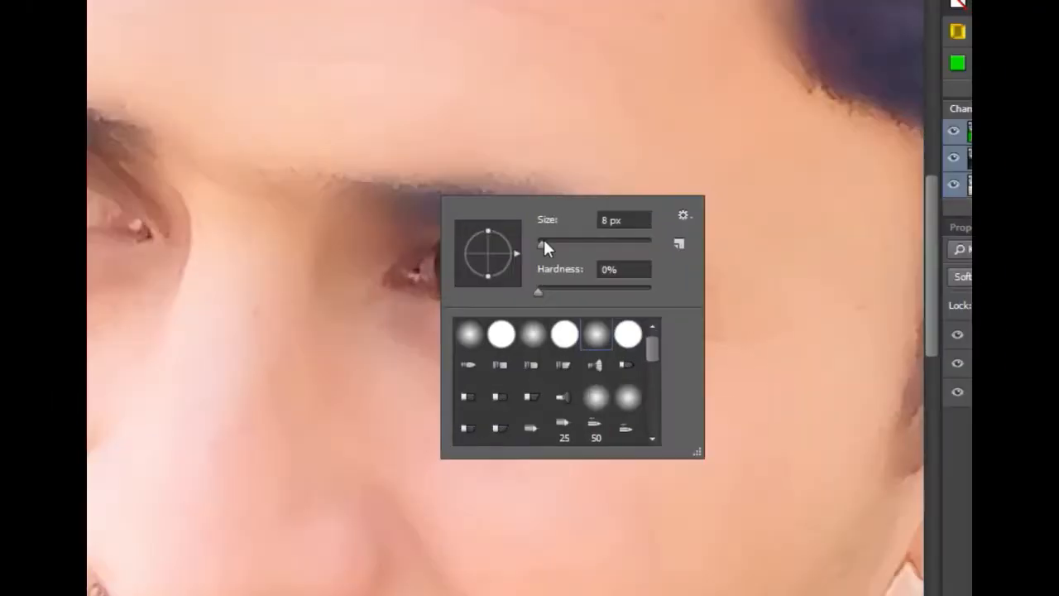
{"action": "left_click_drag", "start_coordinate": [570, 284], "coordinate": [574, 285]}
{"action": "left_click", "coordinate": [504, 256]}
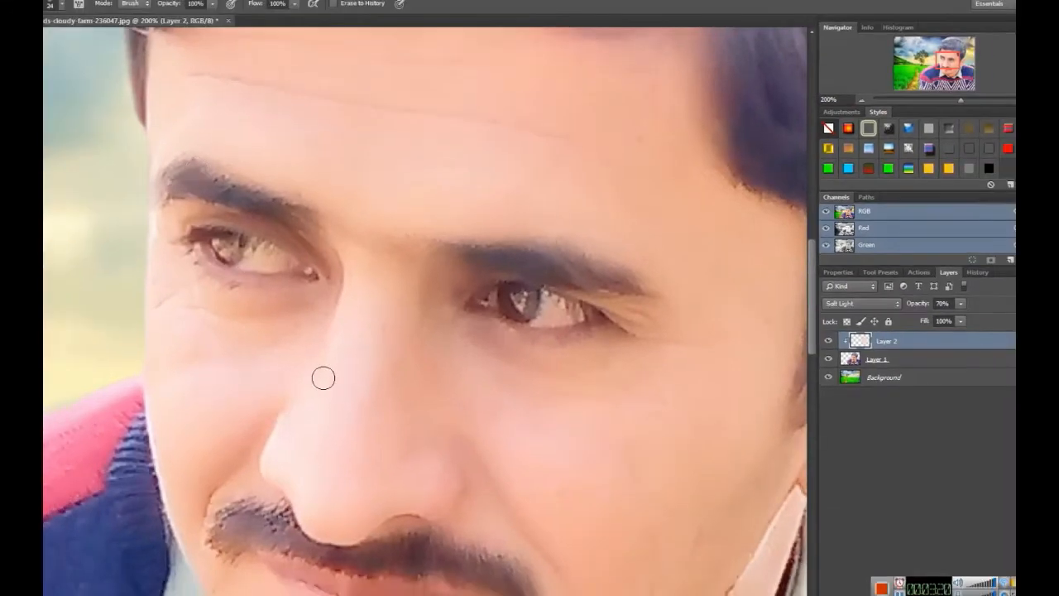
Step: Erase the skin-tone paint from the moustache, lips and chin beard
{"action": "scroll", "coordinate": [323, 377], "scroll_direction": "down", "scroll_amount": 3}
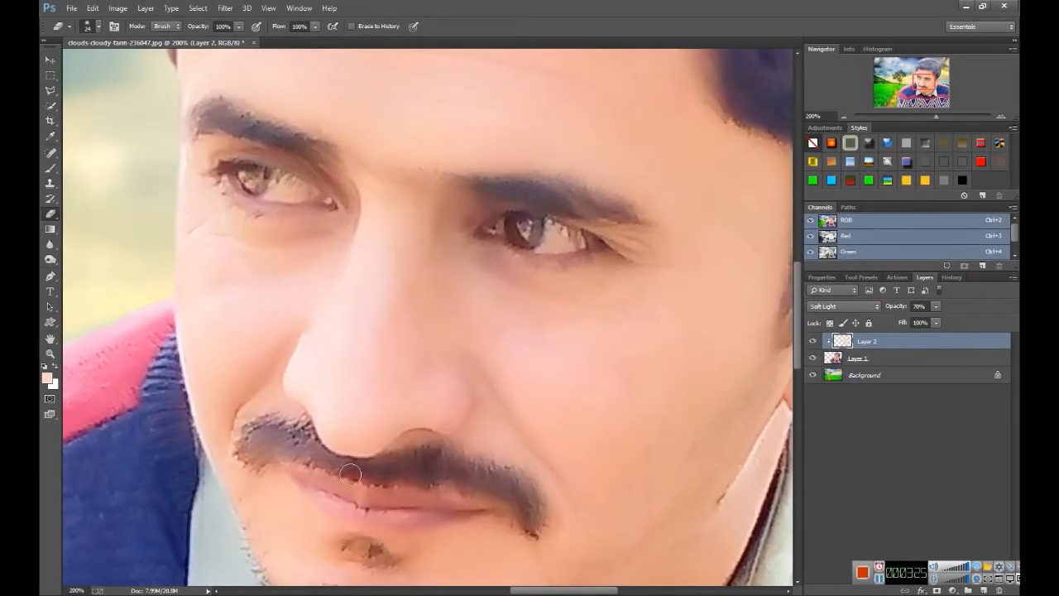
{"action": "left_click_drag", "start_coordinate": [329, 471], "coordinate": [243, 442]}
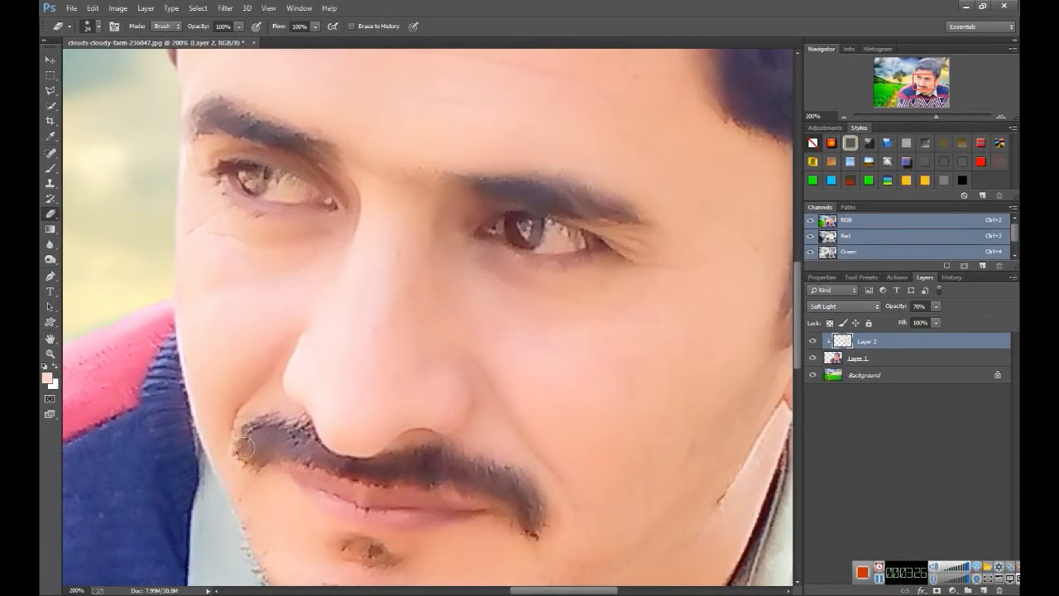
{"action": "scroll", "coordinate": [353, 496], "scroll_direction": "down", "scroll_amount": 3}
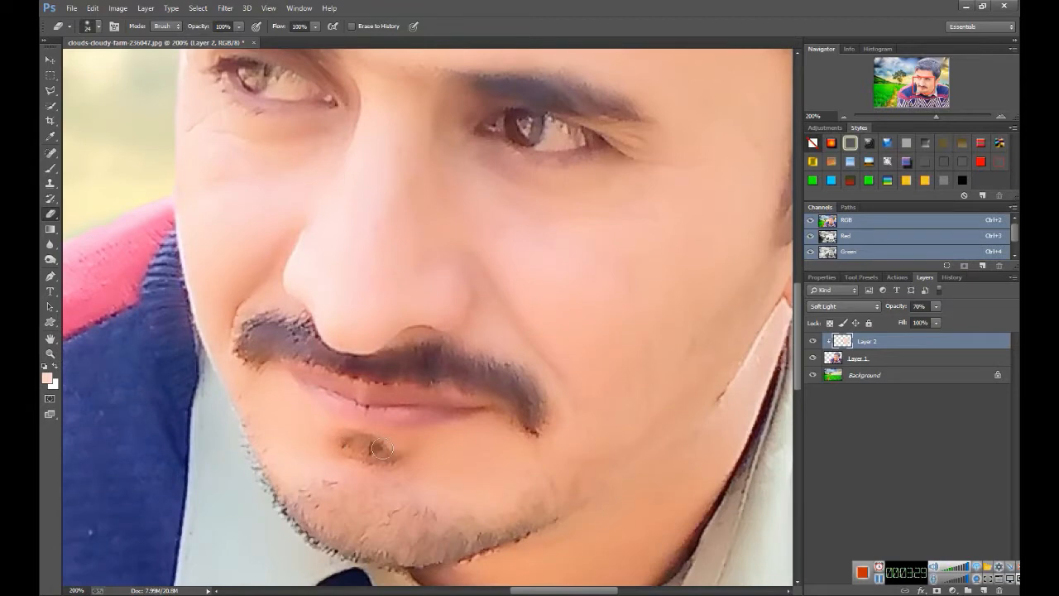
{"action": "left_click_drag", "start_coordinate": [531, 526], "coordinate": [389, 557]}
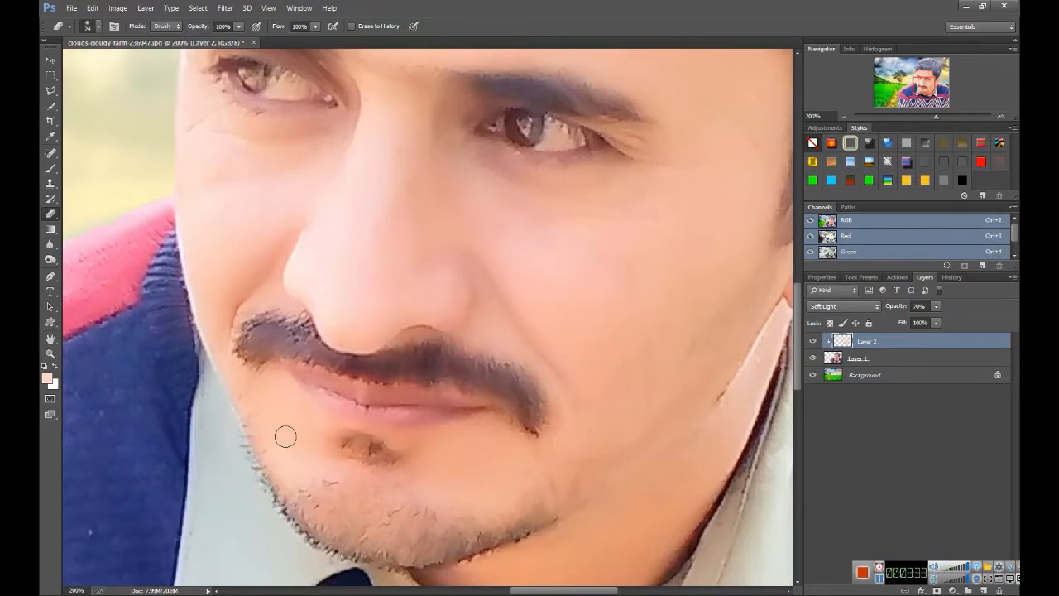
{"action": "key", "text": "ctrl+minus"}
{"action": "key", "text": "ctrl+minus"}
{"action": "key", "text": "ctrl+minus"}
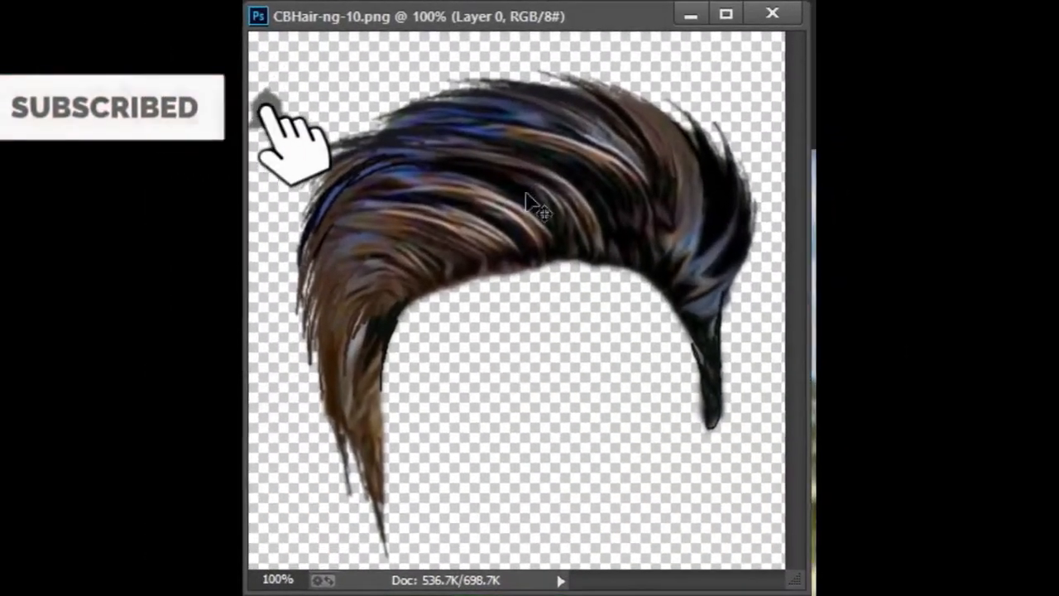
Step: Try adding the CBHair-ng-10.png hairstyle to the portrait, scaled to about 185% by 163% and rotated about 17° over the man's hair
{"action": "left_click_drag", "start_coordinate": [377, 178], "coordinate": [597, 240]}
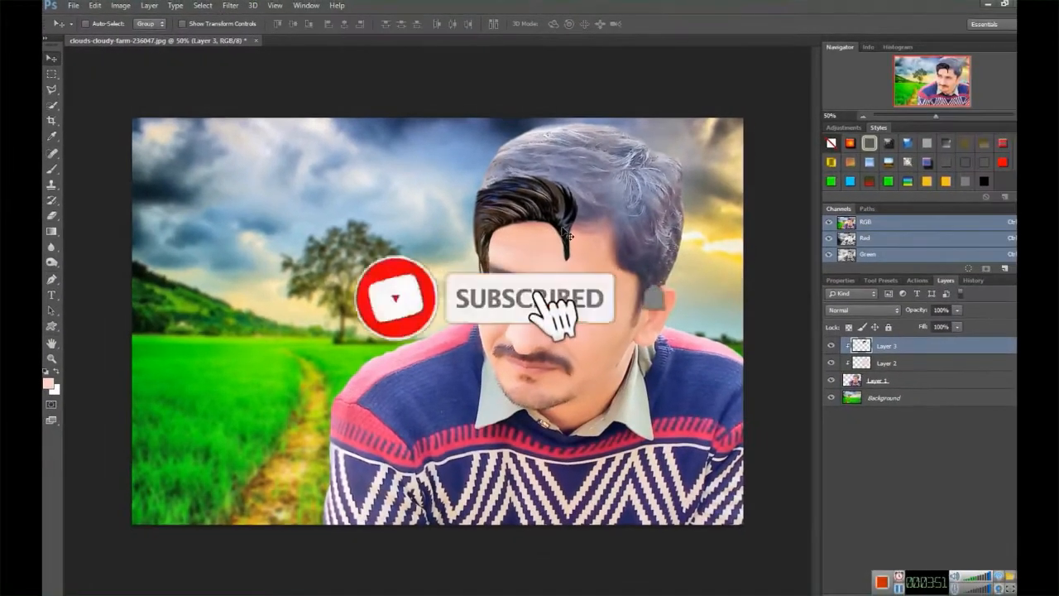
{"action": "key", "text": "ctrl+t"}
{"action": "left_click_drag", "start_coordinate": [614, 204], "coordinate": [714, 141]}
{"action": "left_click_drag", "start_coordinate": [602, 183], "coordinate": [638, 194]}
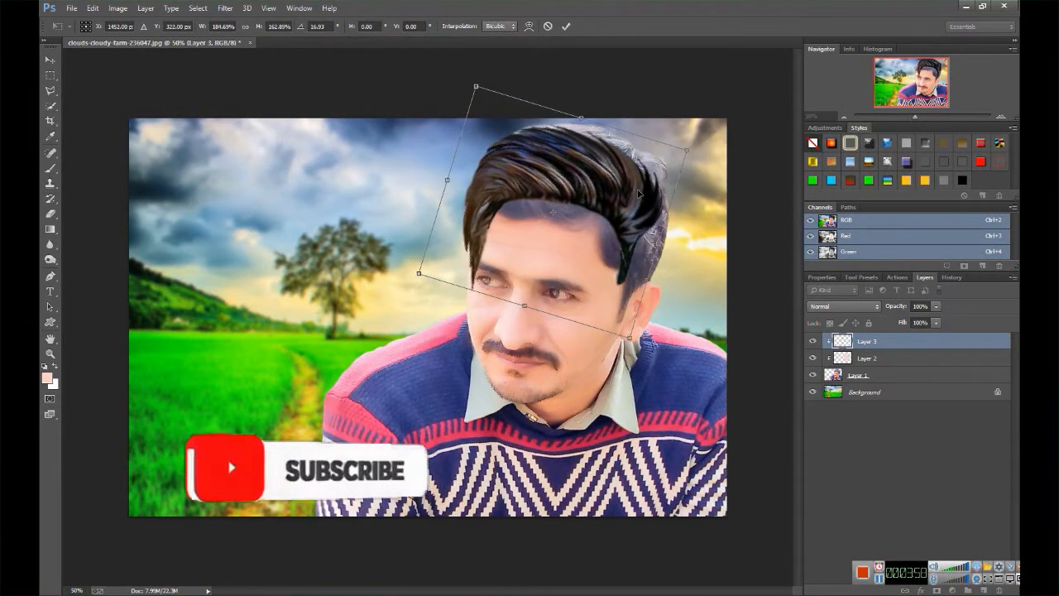
{"action": "key", "text": "Return"}
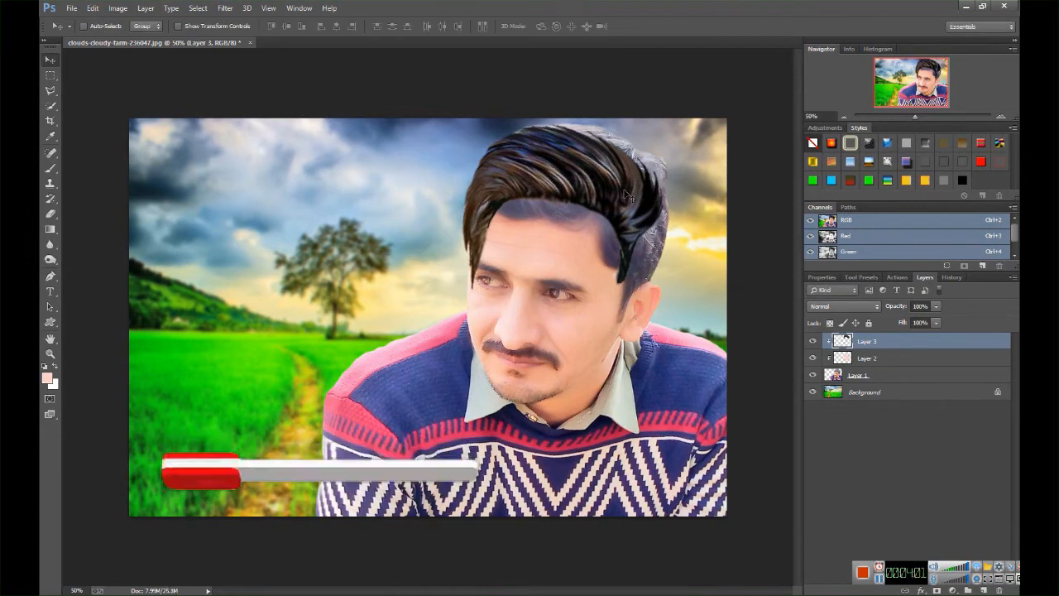
Step: Try releasing the hairstyle layer from its clipping mask and repositioning it on the man's head
{"action": "left_click_drag", "start_coordinate": [629, 159], "coordinate": [636, 179]}
{"action": "right_click", "coordinate": [872, 349]}
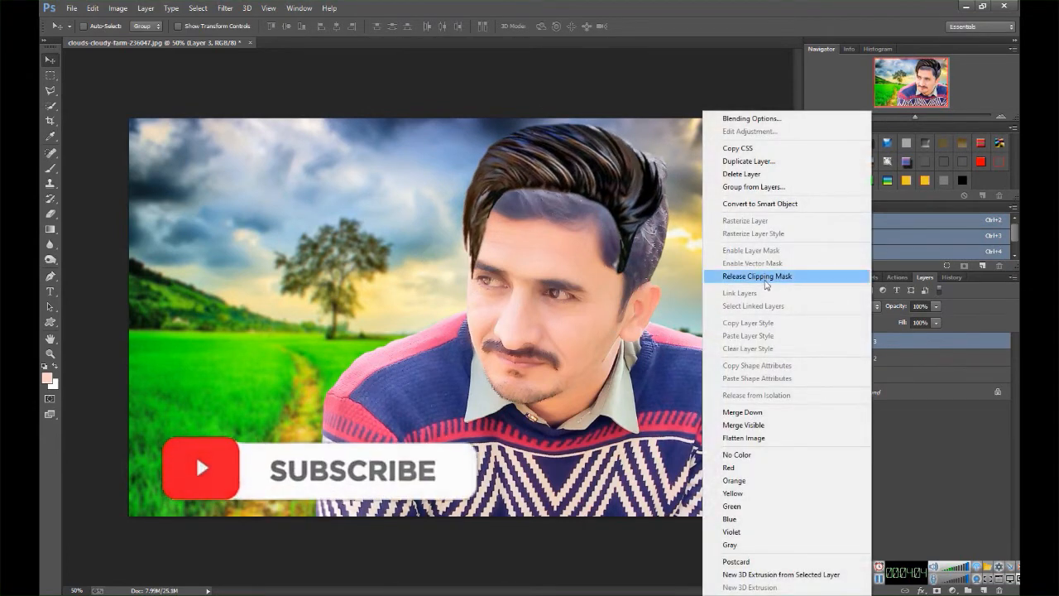
{"action": "left_click", "coordinate": [766, 274]}
{"action": "mouse_move", "coordinate": [616, 202]}
{"action": "left_mouse_down"}
{"action": "mouse_move", "coordinate": [619, 192]}
{"action": "mouse_move", "coordinate": [612, 211]}
{"action": "left_mouse_up"}
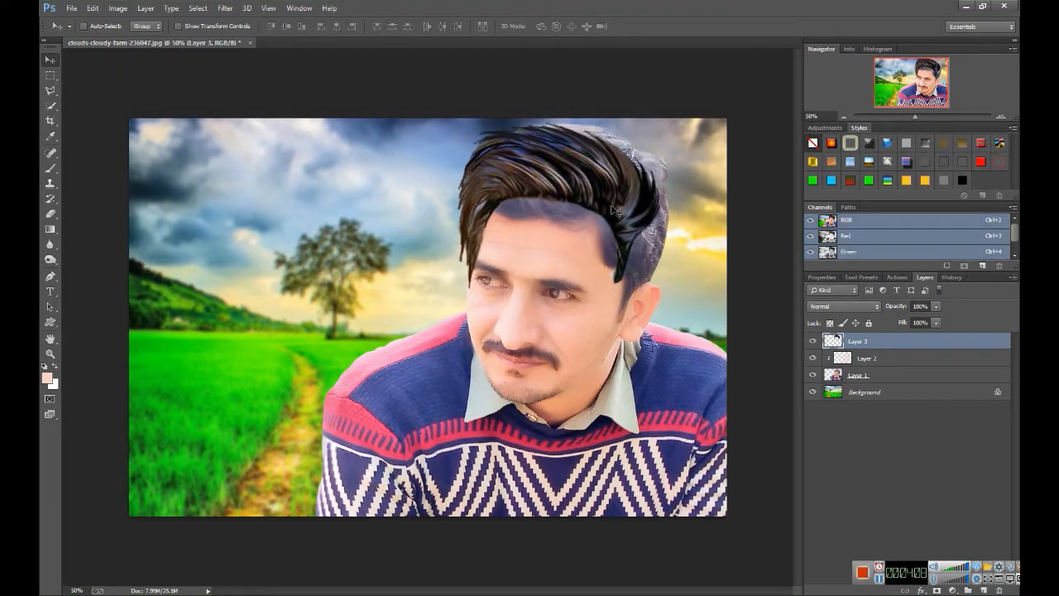
{"action": "key", "text": "ctrl+t"}
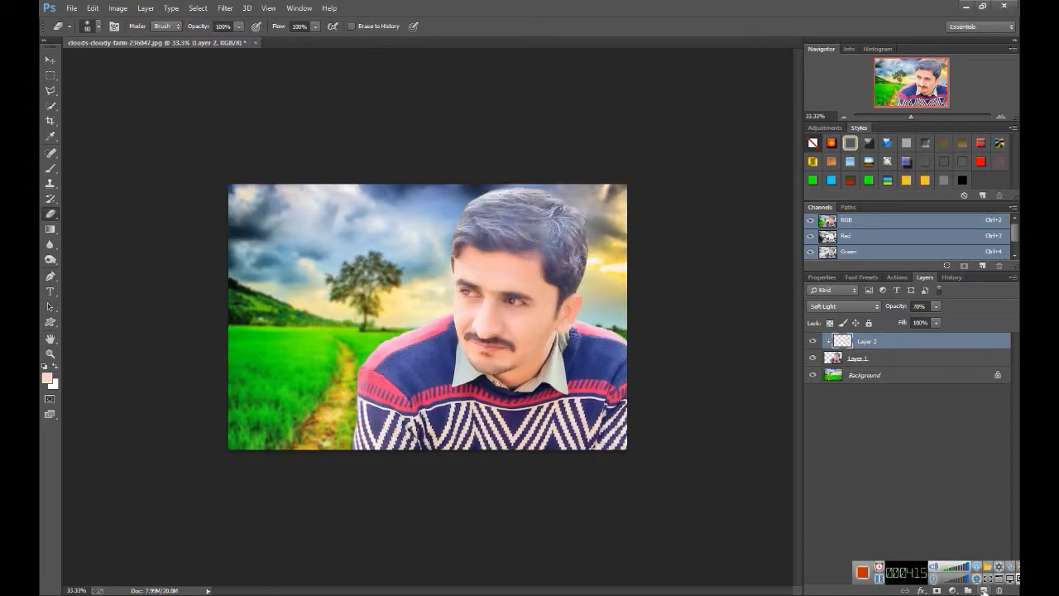
Step: Add a new empty layer above the skin-tone layer and set the Brush tool's foreground color to black
{"action": "left_click", "coordinate": [984, 590]}
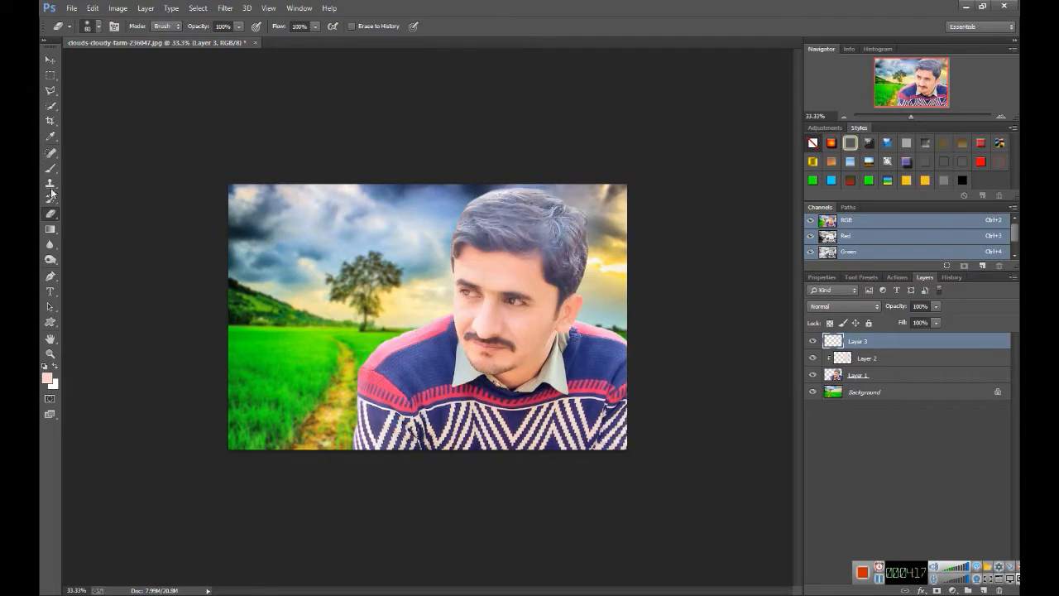
{"action": "key", "text": "b"}
{"action": "left_click", "coordinate": [47, 379]}
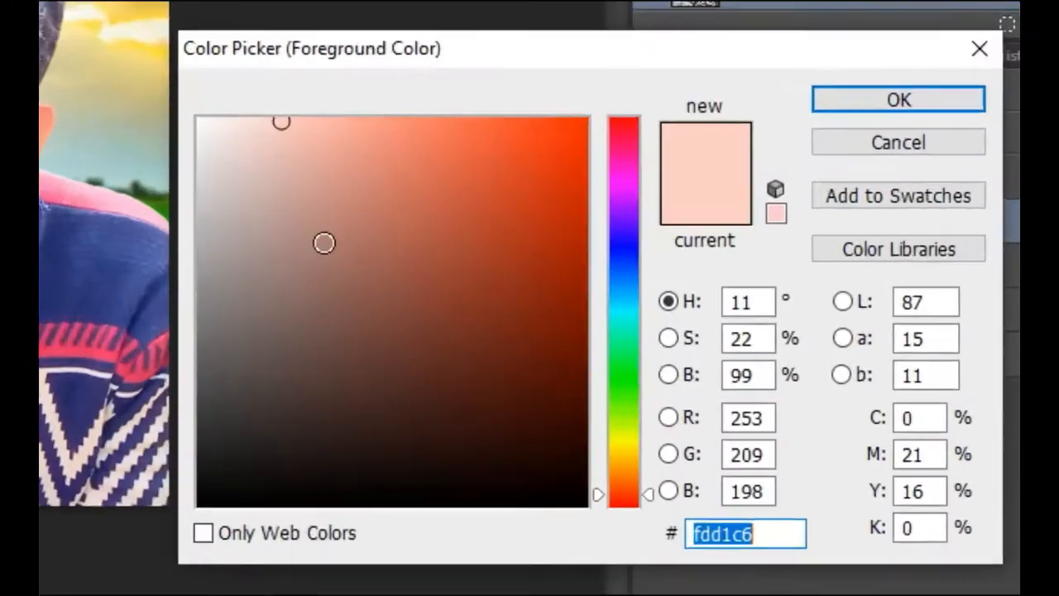
{"action": "left_click", "coordinate": [789, 446]}
{"action": "left_click", "coordinate": [895, 48]}
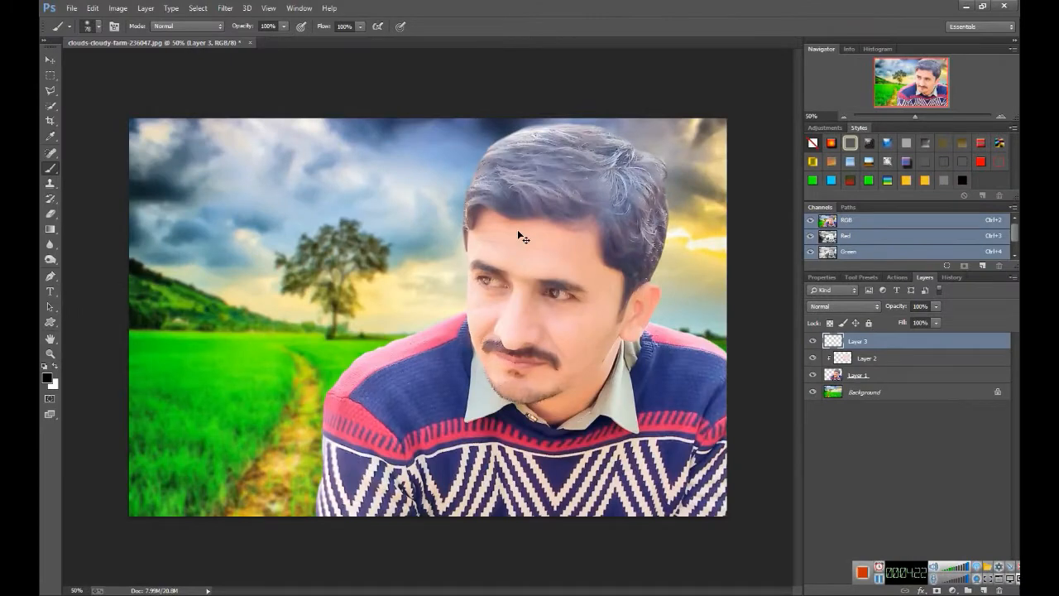
Step: Set the soft brush to 89 px and paint black over all of the man's hair on the new layer
{"action": "key", "text": "ctrl+plus"}
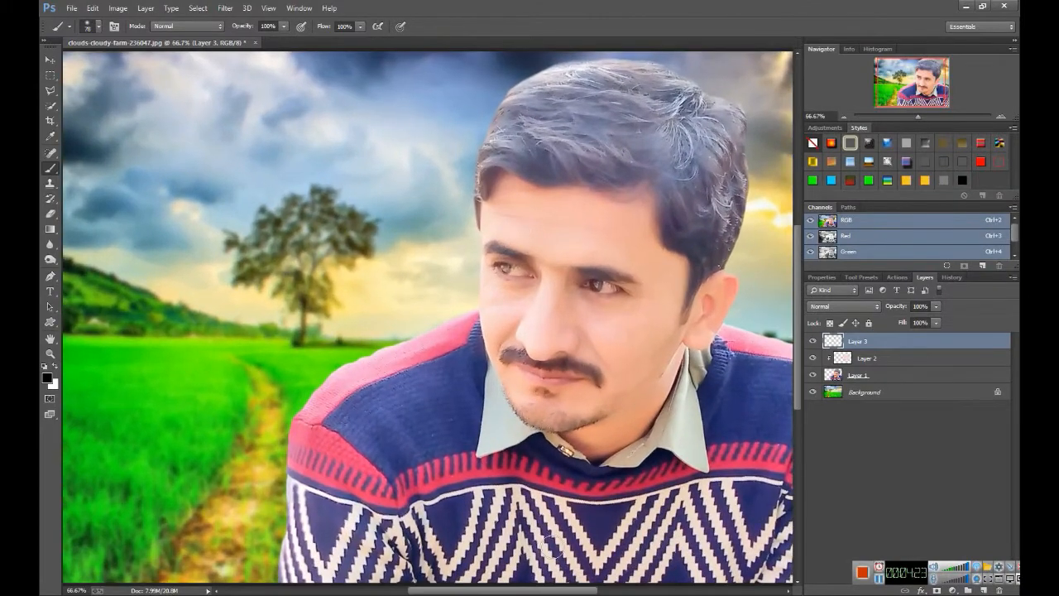
{"action": "left_click_drag", "start_coordinate": [546, 592], "coordinate": [588, 593]}
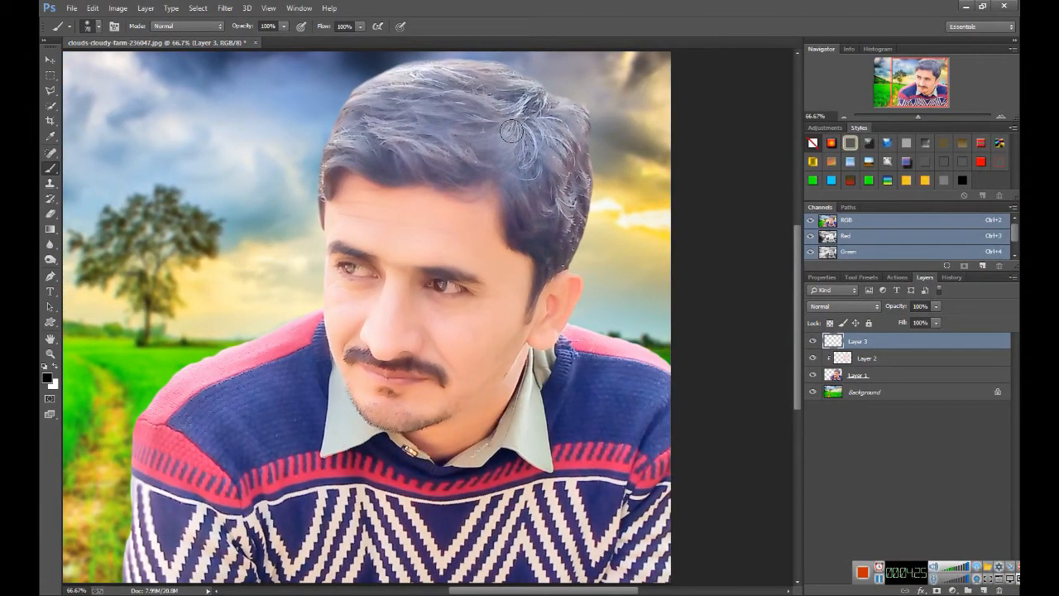
{"action": "right_click", "coordinate": [511, 131]}
{"action": "left_click_drag", "start_coordinate": [571, 157], "coordinate": [576, 157]}
{"action": "key", "text": "Return"}
{"action": "mouse_move", "coordinate": [446, 122]}
{"action": "left_mouse_down"}
{"action": "mouse_move", "coordinate": [501, 120]}
{"action": "mouse_move", "coordinate": [478, 142]}
{"action": "mouse_move", "coordinate": [435, 155]}
{"action": "mouse_move", "coordinate": [390, 165]}
{"action": "mouse_move", "coordinate": [338, 157]}
{"action": "mouse_move", "coordinate": [455, 98]}
{"action": "mouse_move", "coordinate": [349, 114]}
{"action": "mouse_move", "coordinate": [339, 141]}
{"action": "mouse_move", "coordinate": [370, 84]}
{"action": "mouse_move", "coordinate": [436, 68]}
{"action": "mouse_move", "coordinate": [496, 70]}
{"action": "mouse_move", "coordinate": [559, 115]}
{"action": "mouse_move", "coordinate": [575, 109]}
{"action": "mouse_move", "coordinate": [579, 236]}
{"action": "mouse_move", "coordinate": [555, 263]}
{"action": "mouse_move", "coordinate": [505, 236]}
{"action": "mouse_move", "coordinate": [556, 211]}
{"action": "mouse_move", "coordinate": [528, 215]}
{"action": "mouse_move", "coordinate": [561, 136]}
{"action": "mouse_move", "coordinate": [542, 186]}
{"action": "mouse_move", "coordinate": [537, 132]}
{"action": "mouse_move", "coordinate": [496, 180]}
{"action": "mouse_move", "coordinate": [505, 141]}
{"action": "mouse_move", "coordinate": [546, 116]}
{"action": "mouse_move", "coordinate": [406, 92]}
{"action": "mouse_move", "coordinate": [493, 104]}
{"action": "left_mouse_up"}
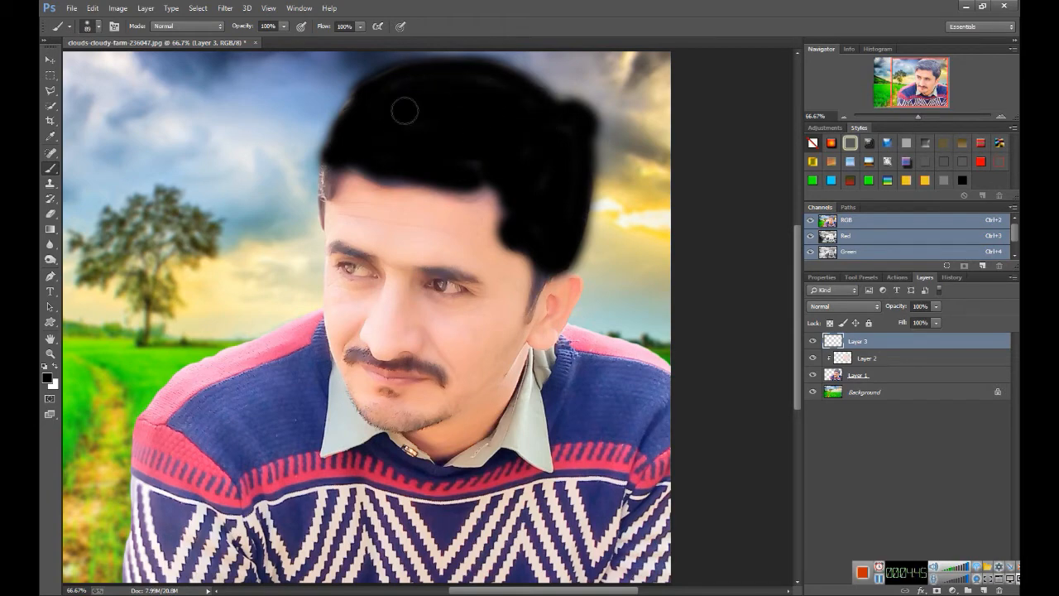
Step: Reduce the brush to 43 px and extend the black paint along the hair's edge at the temple beside the forehead
{"action": "right_click", "coordinate": [328, 165]}
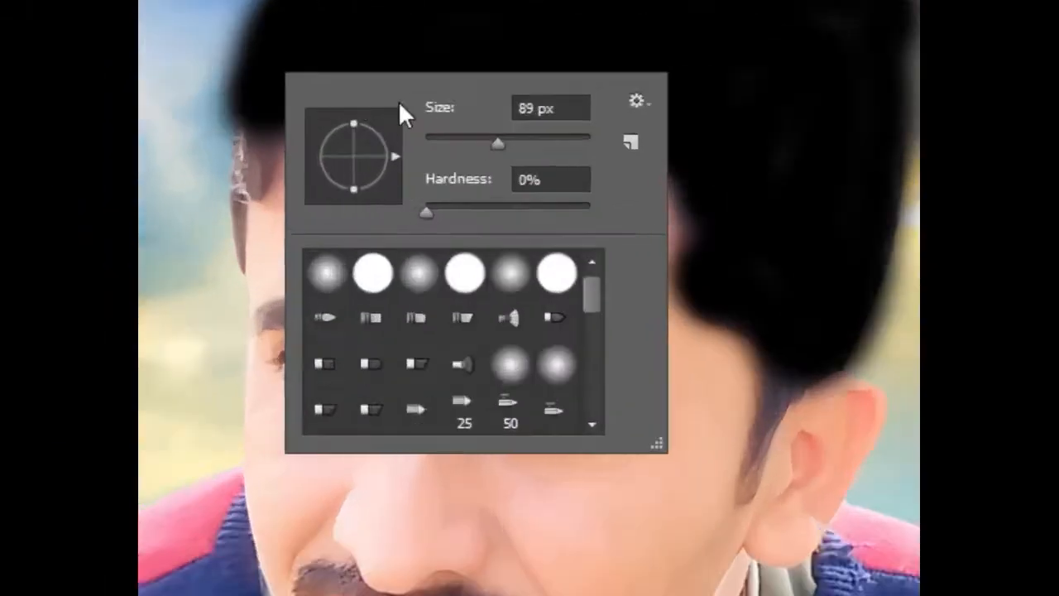
{"action": "left_click_drag", "start_coordinate": [441, 200], "coordinate": [422, 200]}
{"action": "key", "text": "Return"}
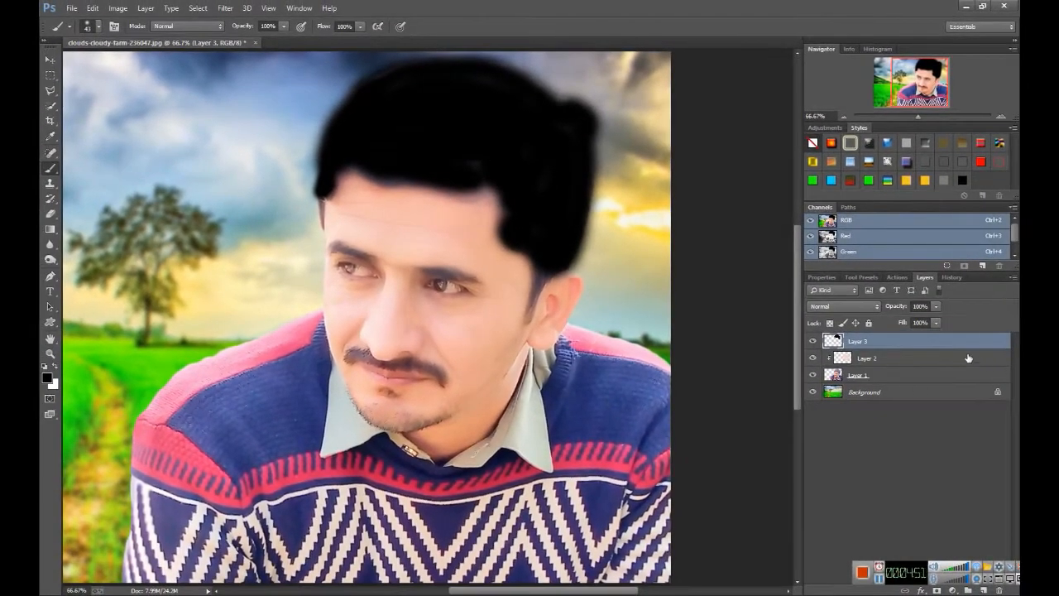
Step: Clip the black hair paint layer to the layers below and set its blend mode to Soft Light at 100% opacity
{"action": "right_click", "coordinate": [905, 341]}
{"action": "left_click", "coordinate": [806, 202]}
{"action": "right_click", "coordinate": [877, 350]}
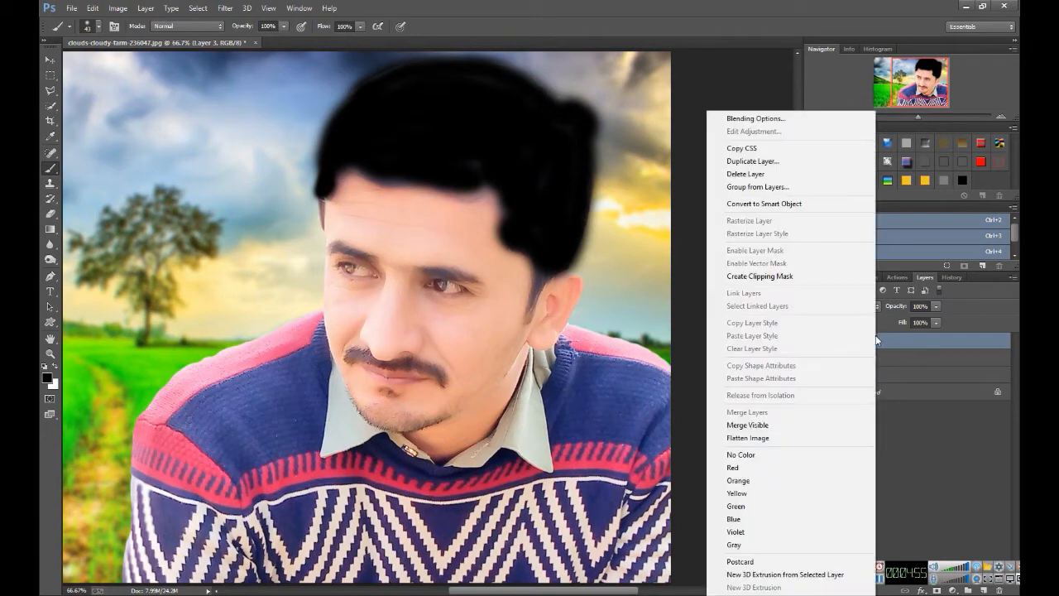
{"action": "left_click", "coordinate": [799, 276]}
{"action": "left_click", "coordinate": [855, 305]}
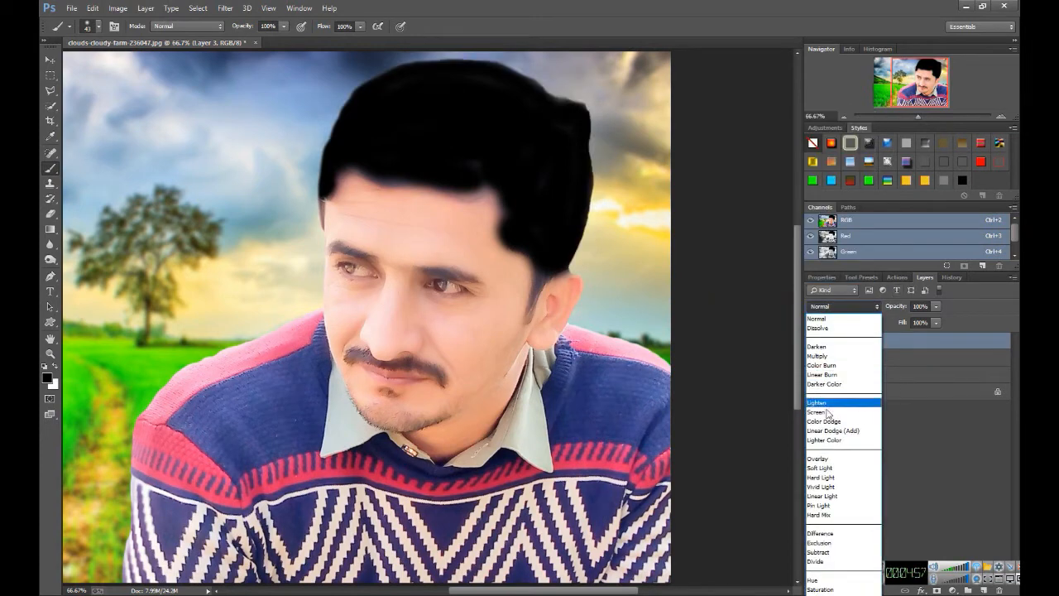
{"action": "left_click", "coordinate": [822, 468]}
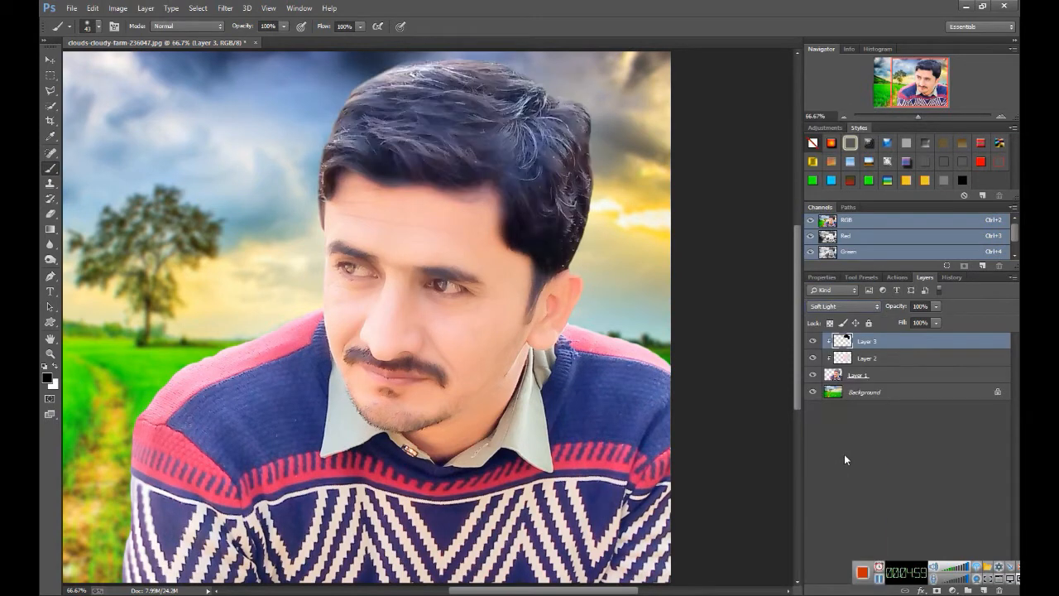
{"action": "left_click", "coordinate": [936, 306]}
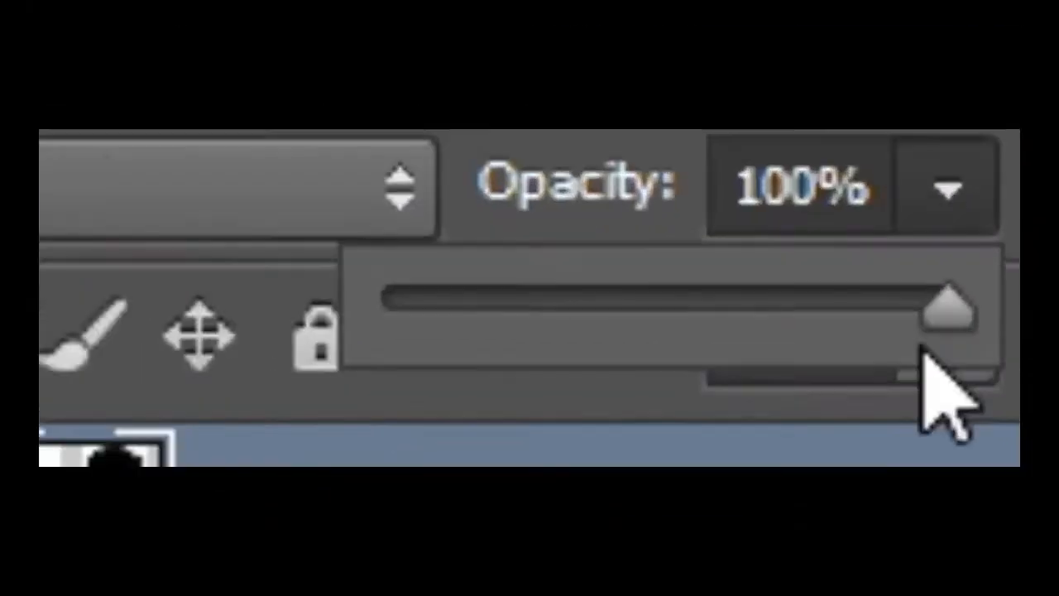
{"action": "mouse_move", "coordinate": [935, 318]}
{"action": "left_mouse_down"}
{"action": "mouse_move", "coordinate": [924, 319]}
{"action": "mouse_move", "coordinate": [941, 319]}
{"action": "left_mouse_up"}
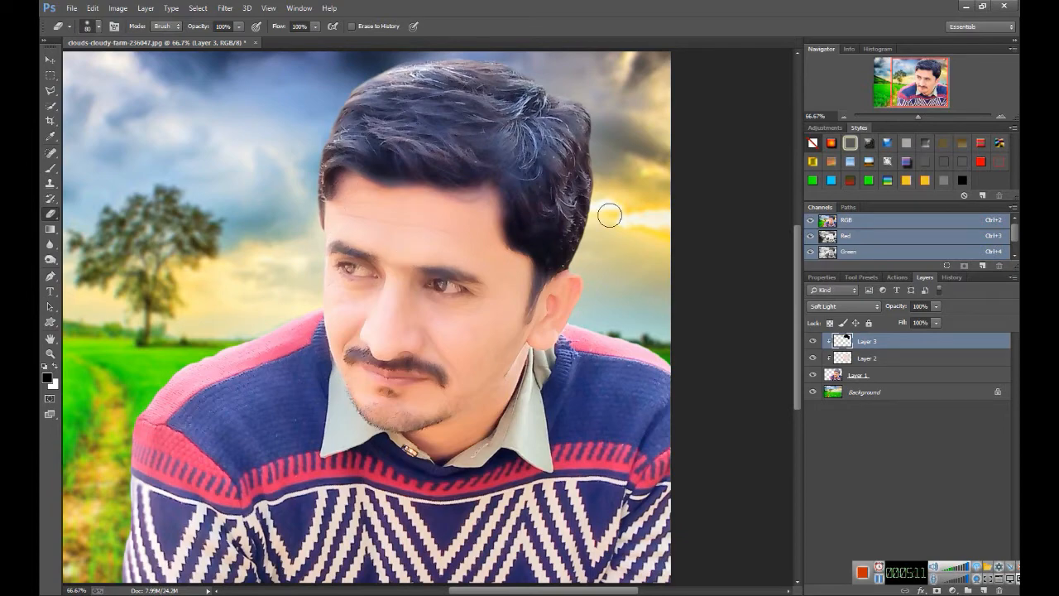
Step: Try a Hue/Saturation adjustment with Lightness -99 and Saturation +100 on the hair paint layer
{"action": "key", "text": "ctrl+minus"}
{"action": "key", "text": "ctrl+minus"}
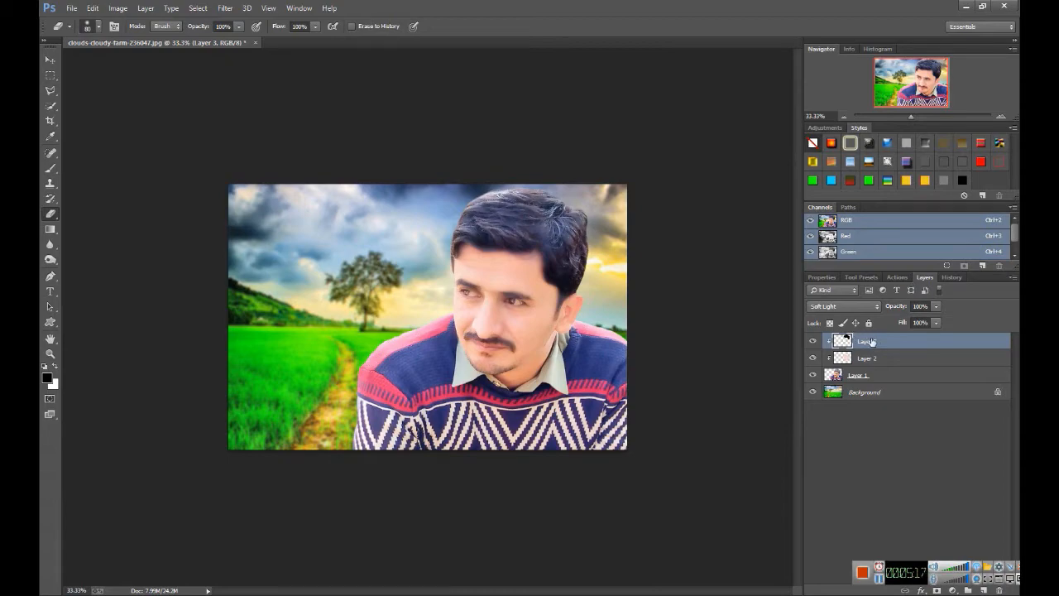
{"action": "key", "text": "ctrl+u"}
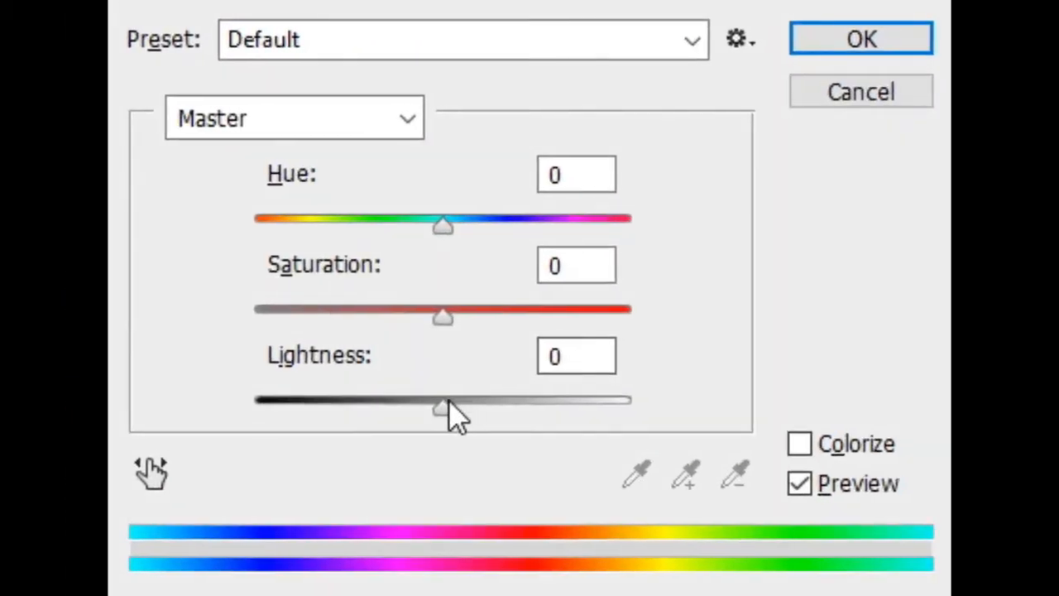
{"action": "left_click_drag", "start_coordinate": [449, 404], "coordinate": [257, 404]}
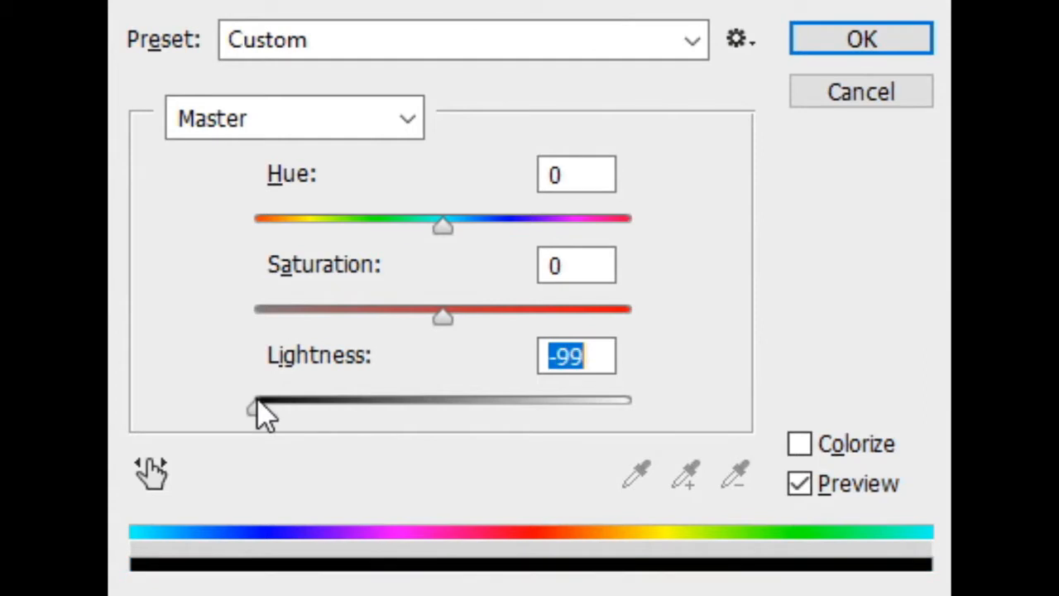
{"action": "left_click_drag", "start_coordinate": [442, 318], "coordinate": [692, 284]}
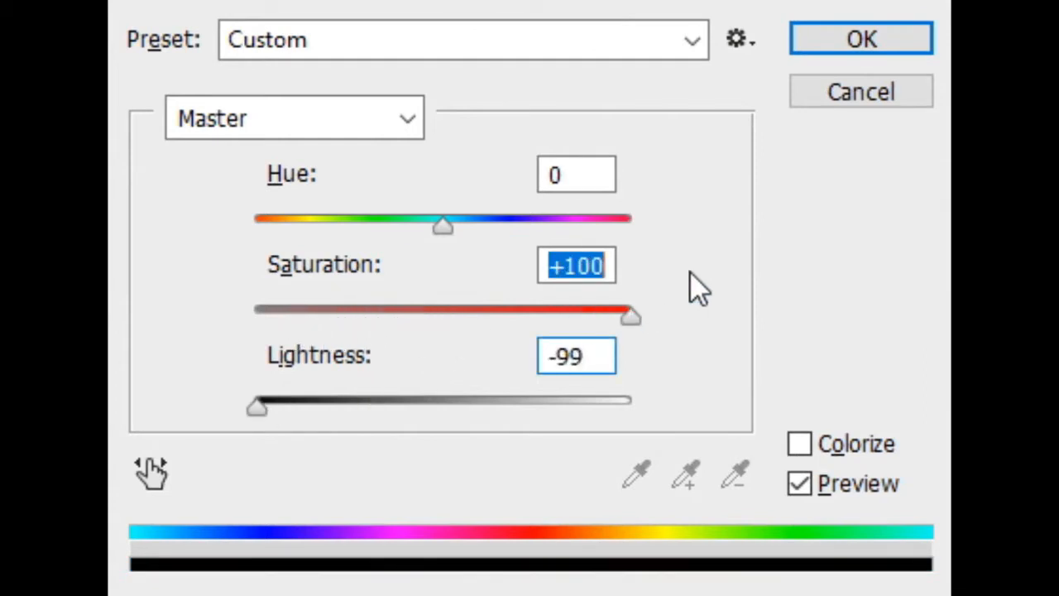
{"action": "left_click", "coordinate": [860, 87]}
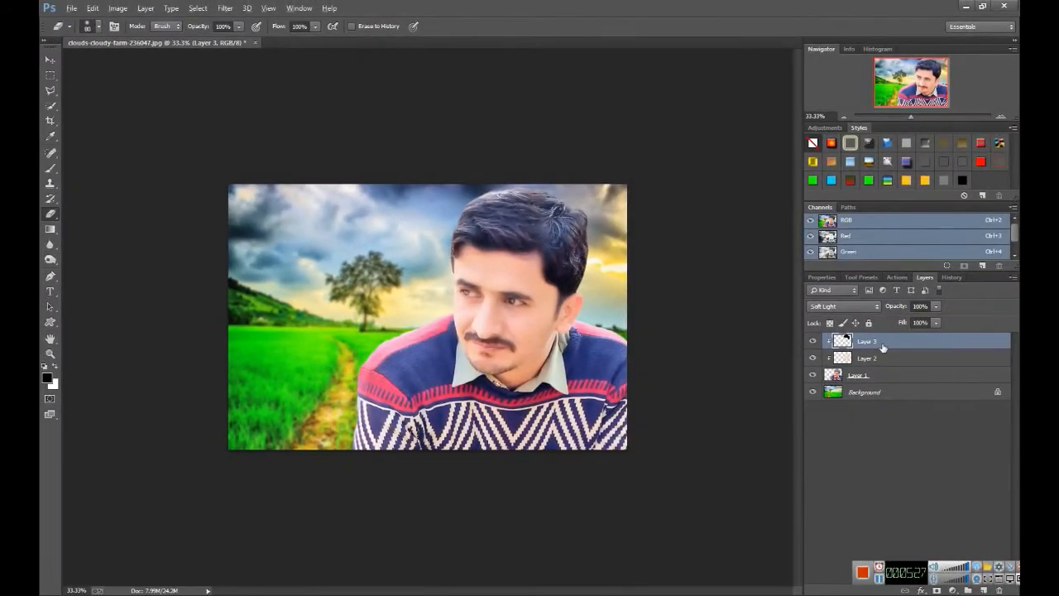
Step: Duplicate the Soft Light hair paint layer and lower the copy's opacity to 37%
{"action": "key", "text": "v"}
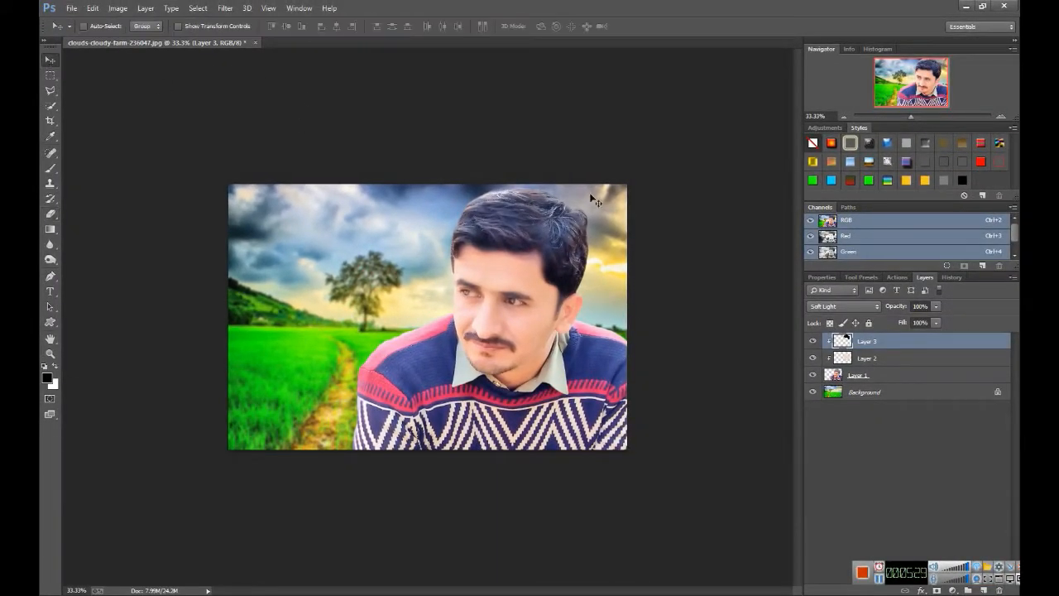
{"action": "right_click", "coordinate": [898, 342]}
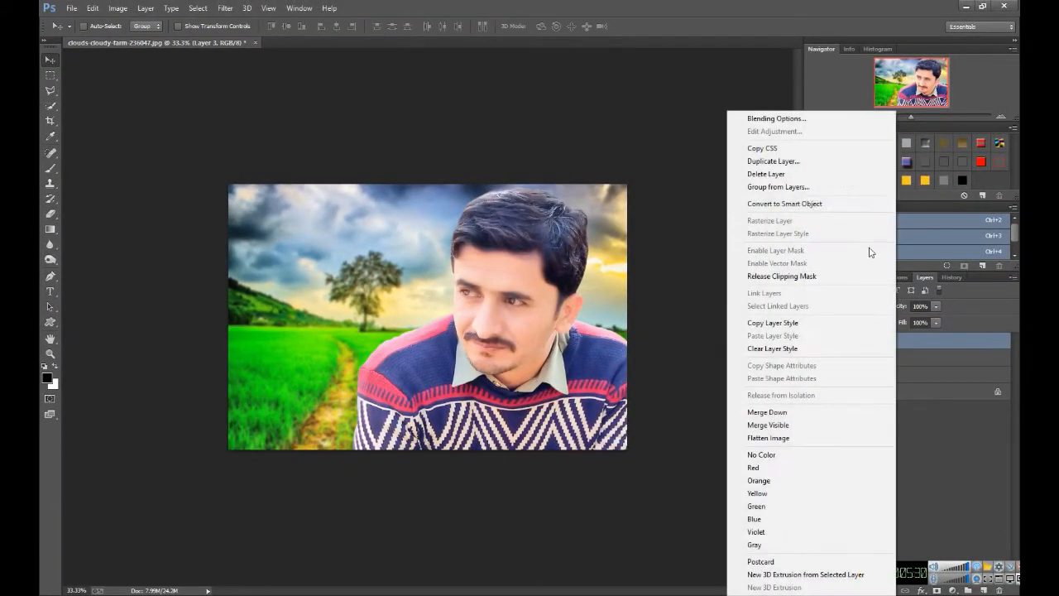
{"action": "left_click", "coordinate": [778, 161]}
{"action": "left_click", "coordinate": [630, 264]}
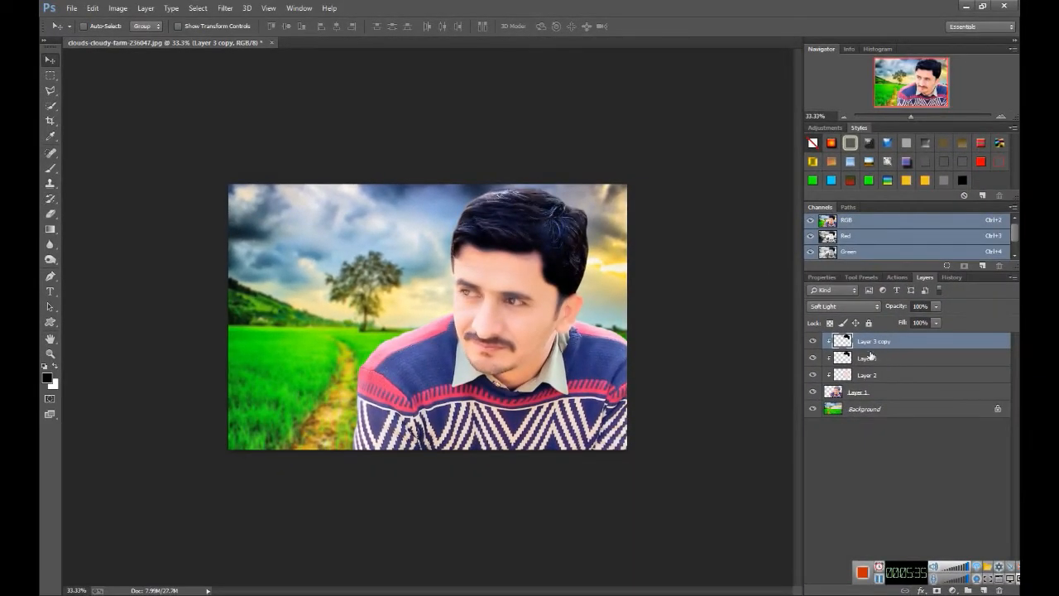
{"action": "left_click", "coordinate": [936, 306]}
{"action": "left_click_drag", "start_coordinate": [933, 316], "coordinate": [900, 315]}
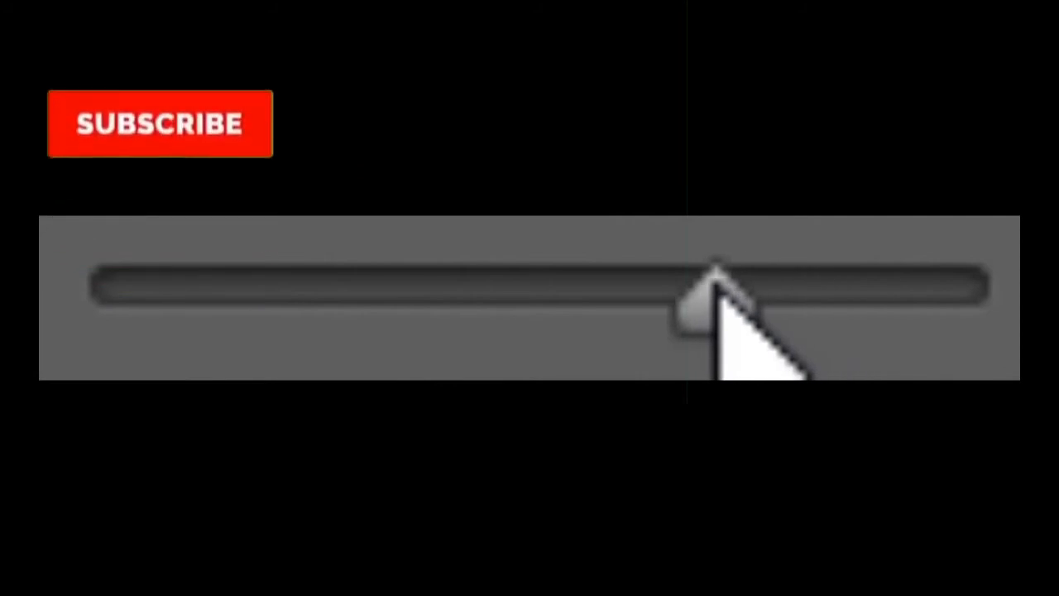
{"action": "left_click_drag", "start_coordinate": [446, 240], "coordinate": [428, 225]}
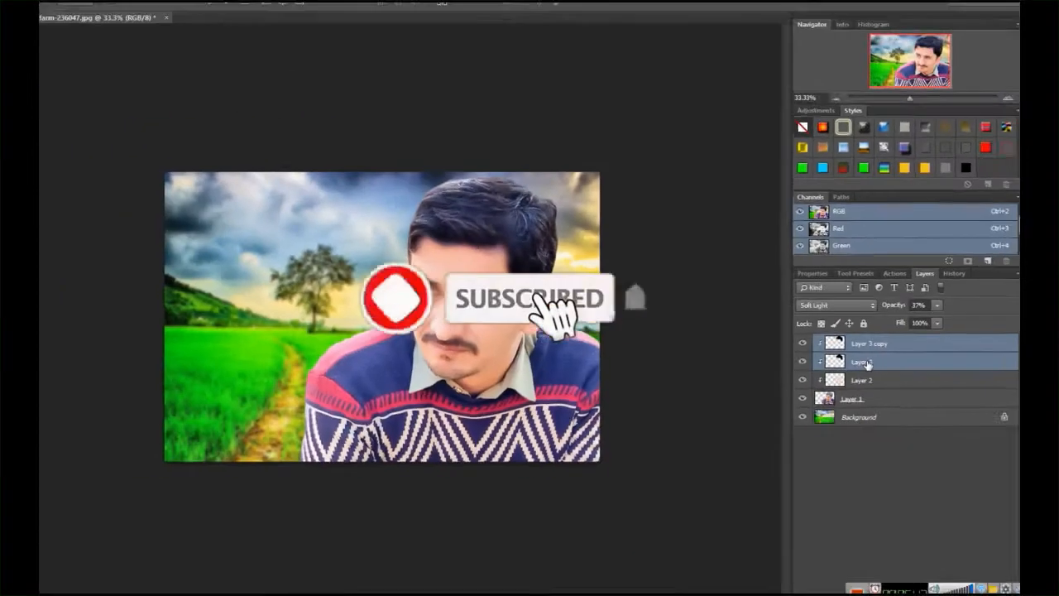
Step: Merge the two hair paint layers, set the merged layer to Soft Light, and compare the hair with the layer hidden and shown
{"action": "right_click", "coordinate": [868, 361]}
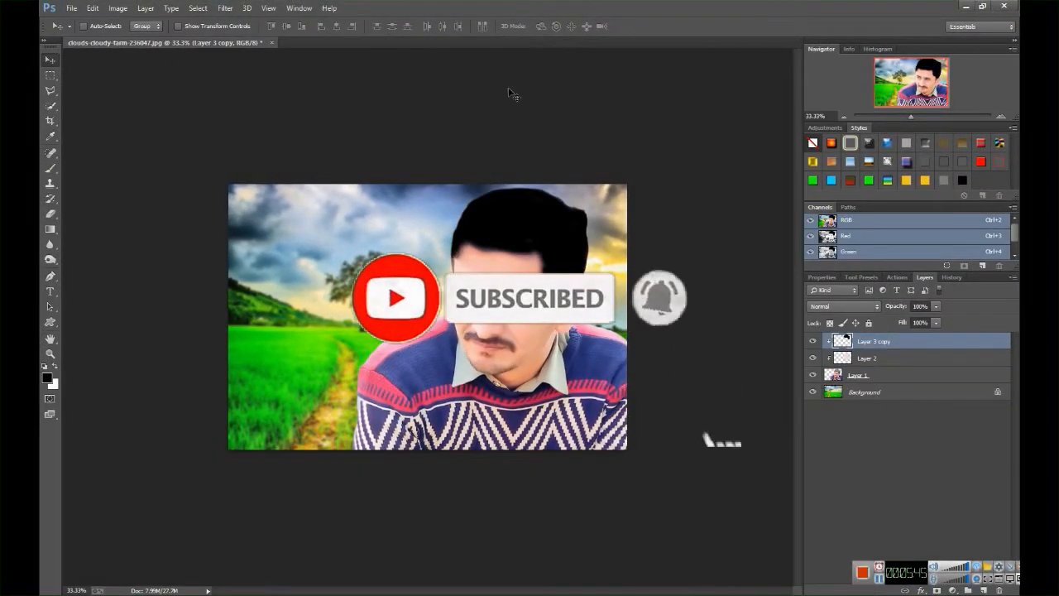
{"action": "left_click", "coordinate": [851, 306]}
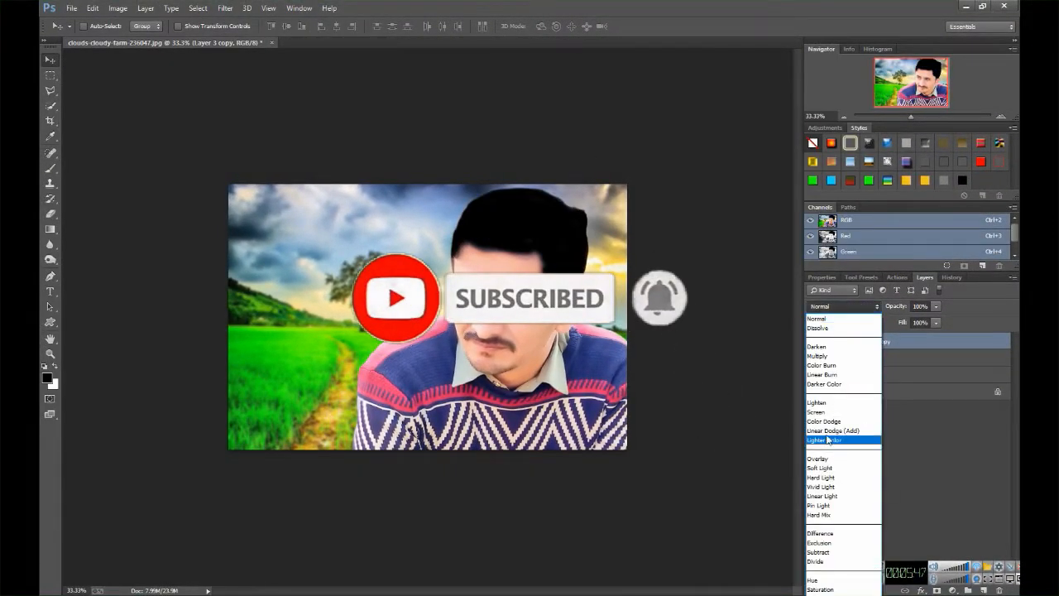
{"action": "left_click", "coordinate": [827, 469]}
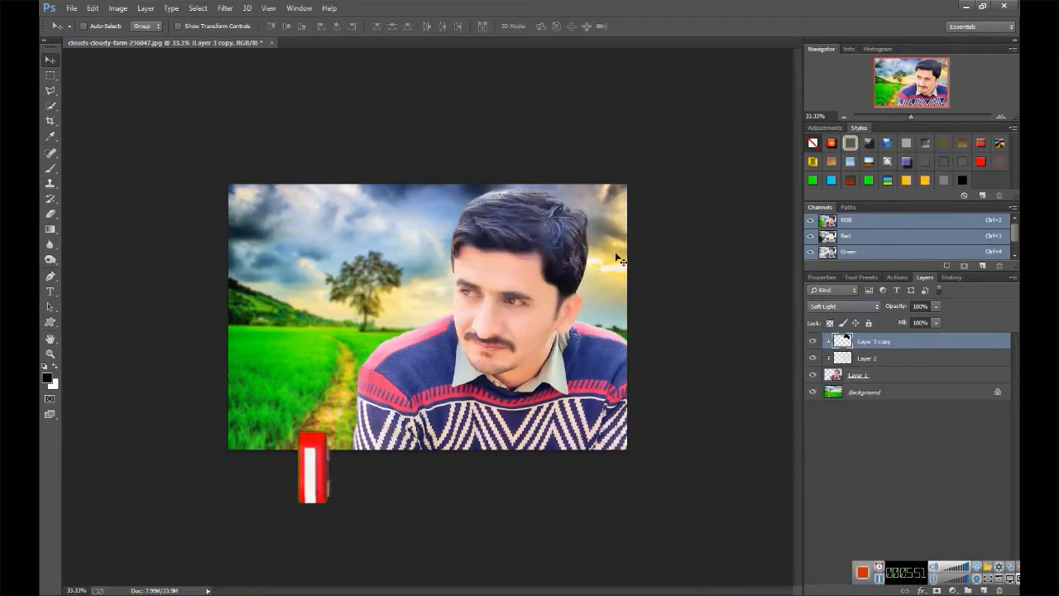
{"action": "left_click", "coordinate": [813, 341]}
{"action": "left_click", "coordinate": [813, 341]}
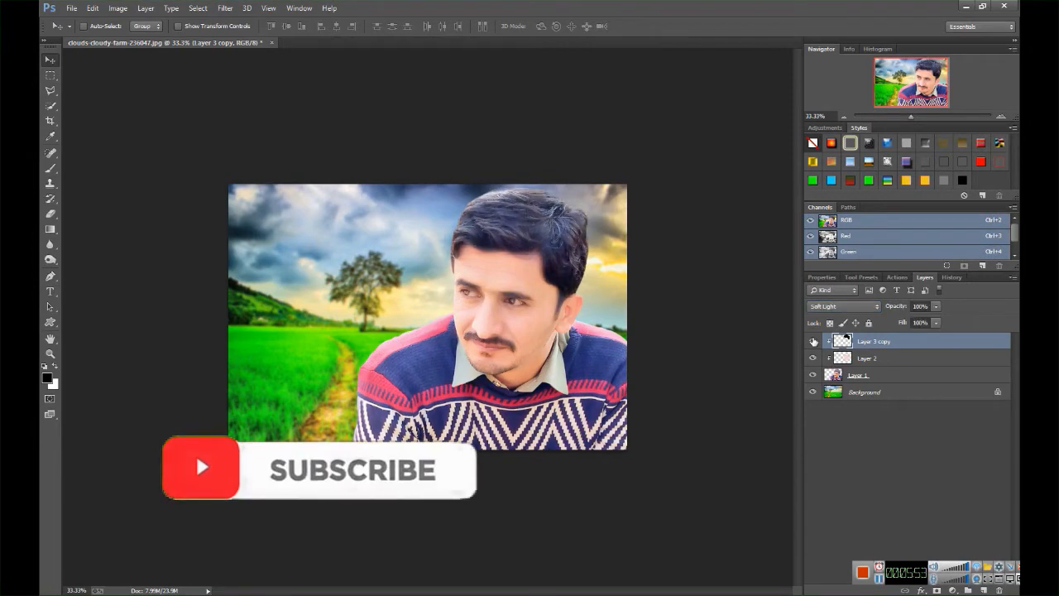
{"action": "left_click", "coordinate": [813, 341]}
{"action": "left_click", "coordinate": [813, 341]}
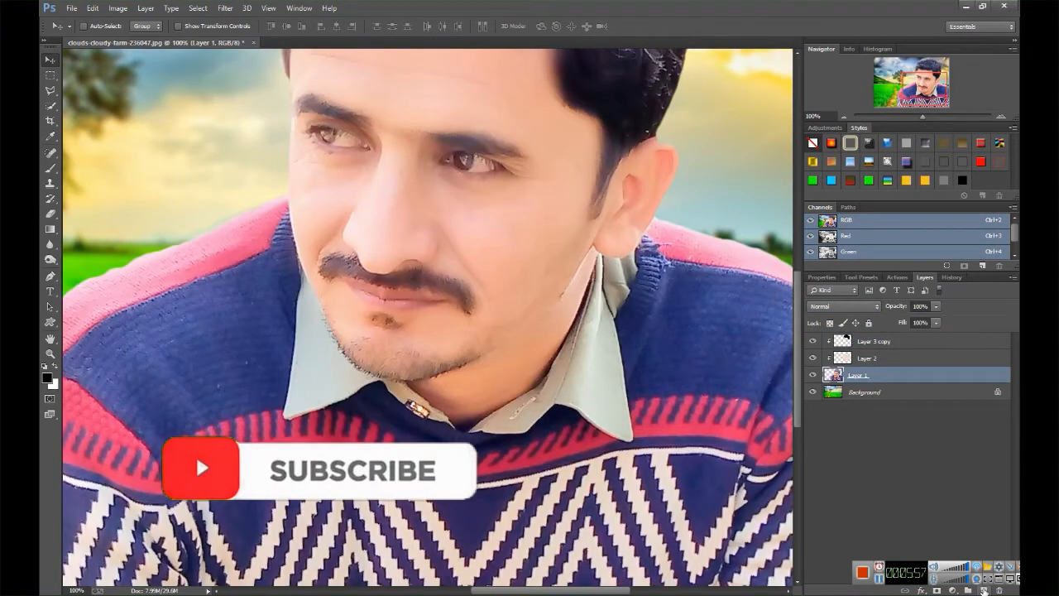
Step: Add an empty layer directly above the man's photo layer and paint black over the moustache, undoing the stroke below the lip
{"action": "left_click", "coordinate": [982, 590]}
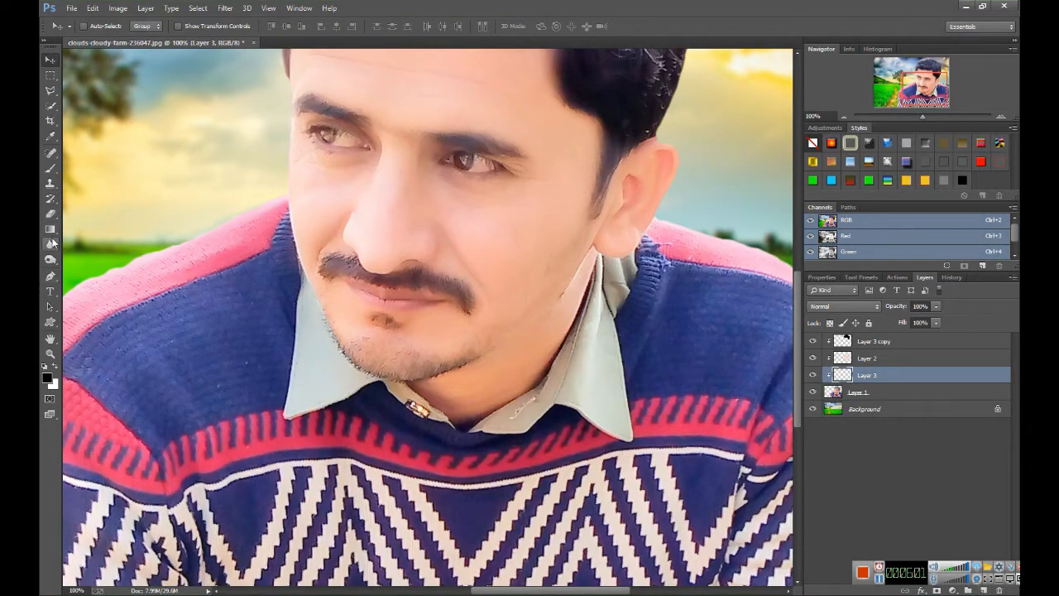
{"action": "left_click", "coordinate": [51, 169]}
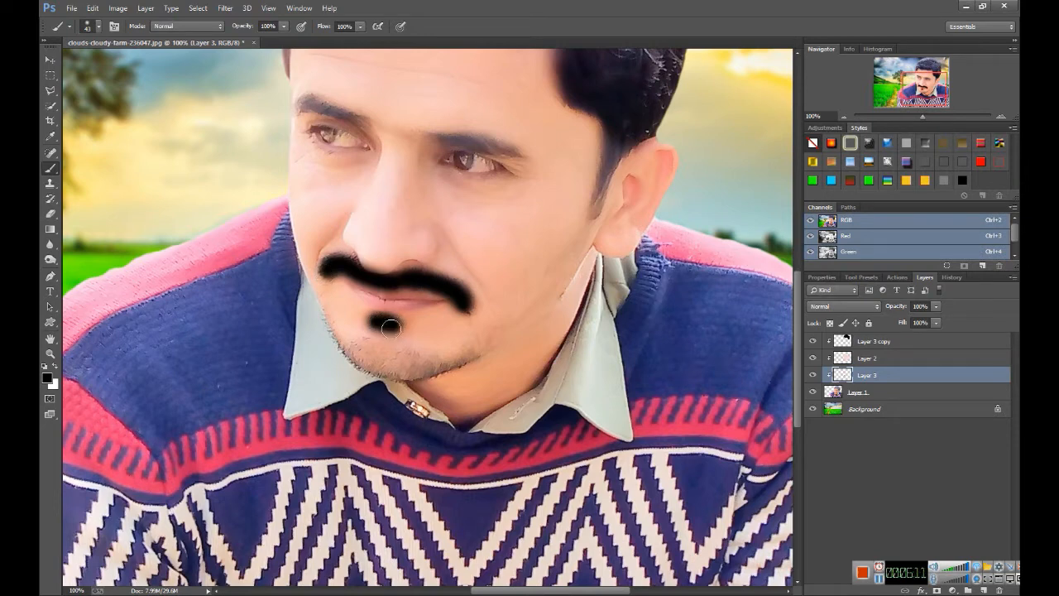
{"action": "key", "text": "ctrl+z"}
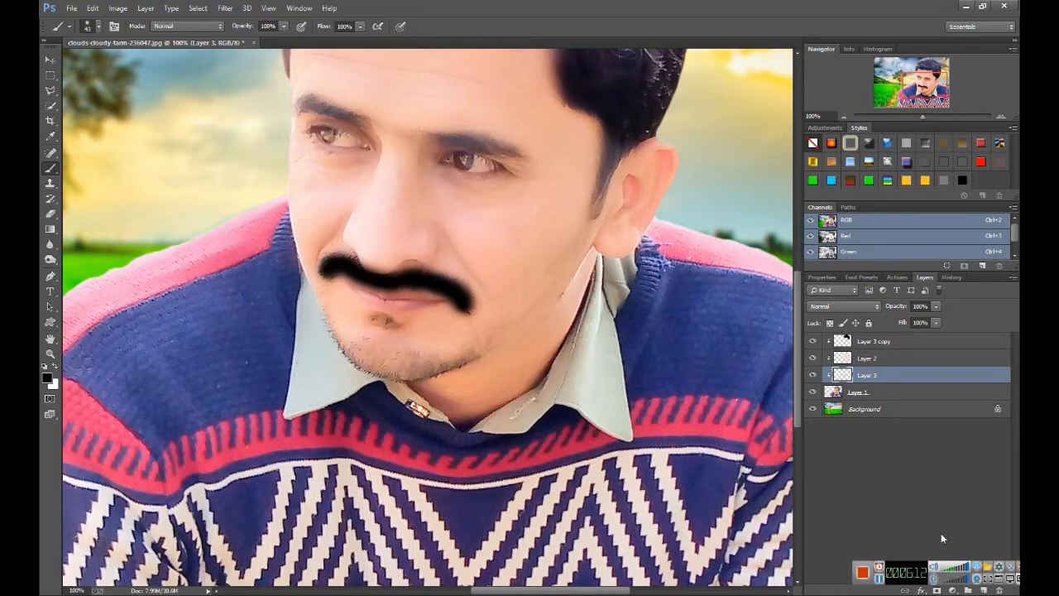
Step: Set the moustache layer to Soft Light and erase the excess black around the moustache with a soft 52 px eraser
{"action": "left_click", "coordinate": [840, 307]}
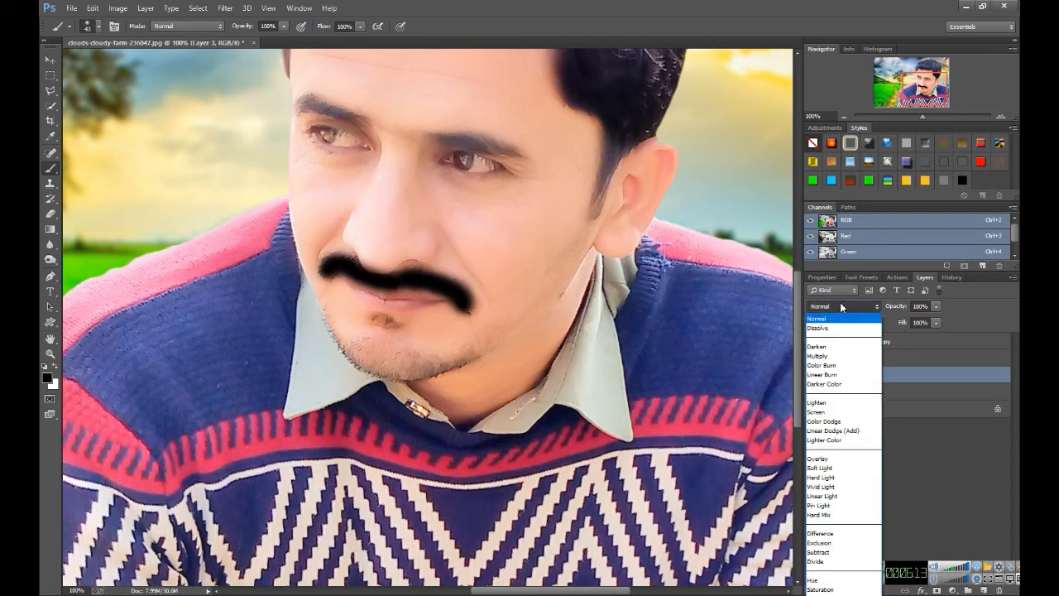
{"action": "left_click", "coordinate": [837, 457]}
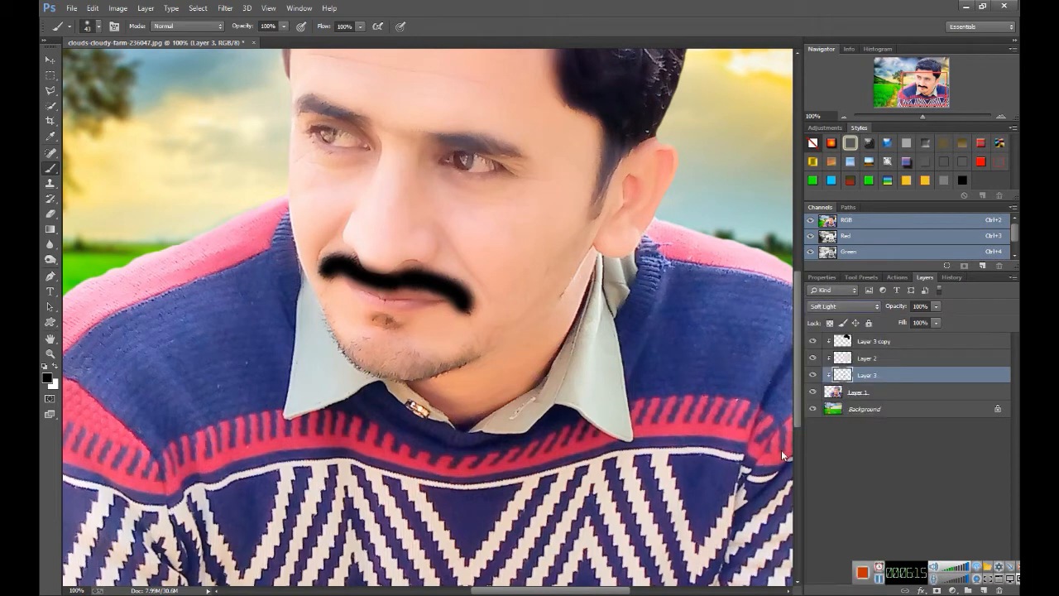
{"action": "left_click", "coordinate": [48, 214]}
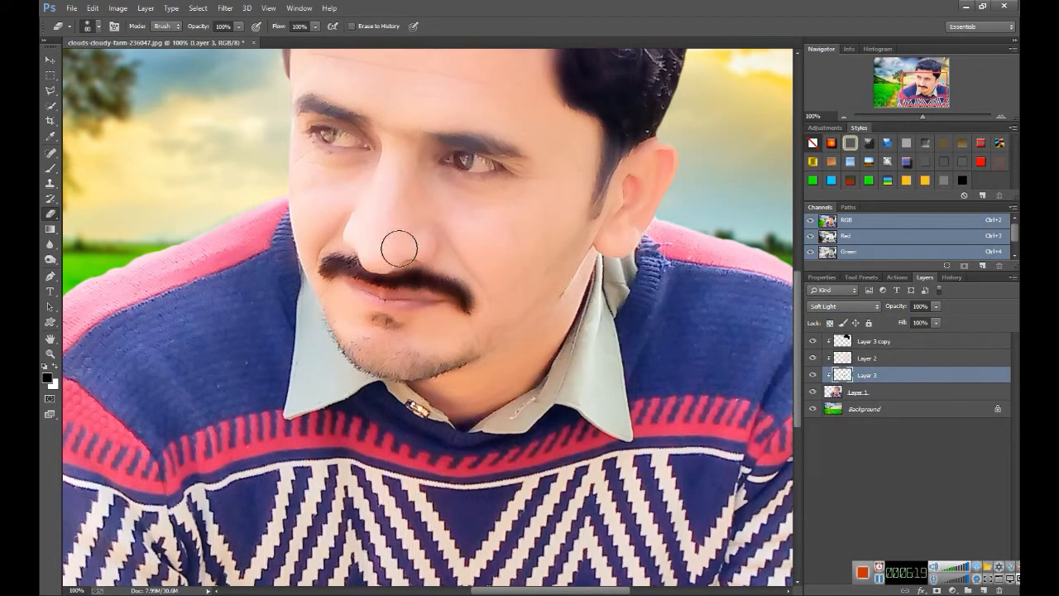
{"action": "right_click", "coordinate": [493, 324]}
{"action": "left_click_drag", "start_coordinate": [568, 351], "coordinate": [562, 351]}
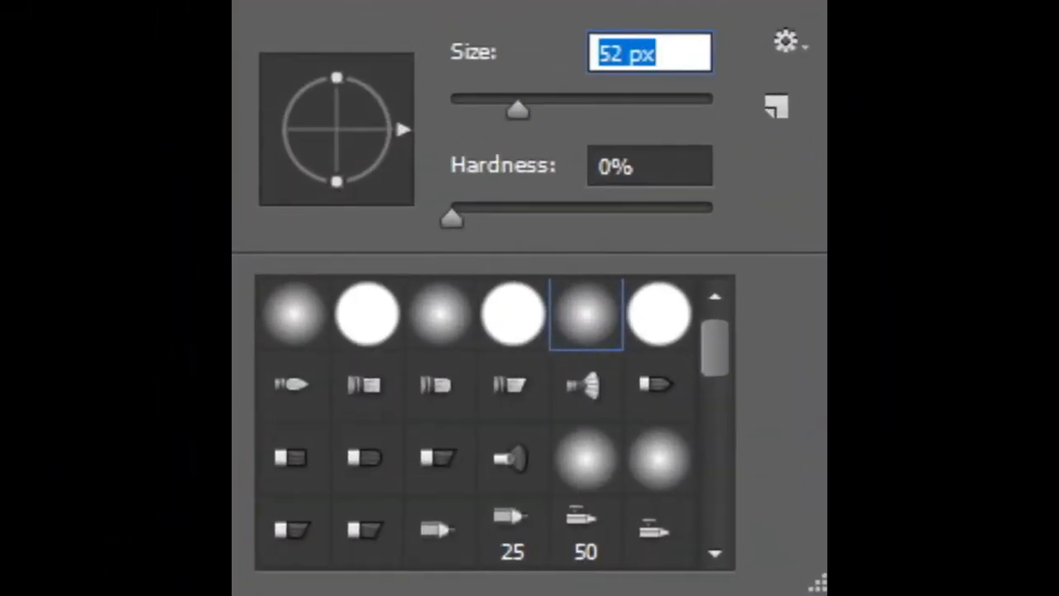
{"action": "key", "text": "Return"}
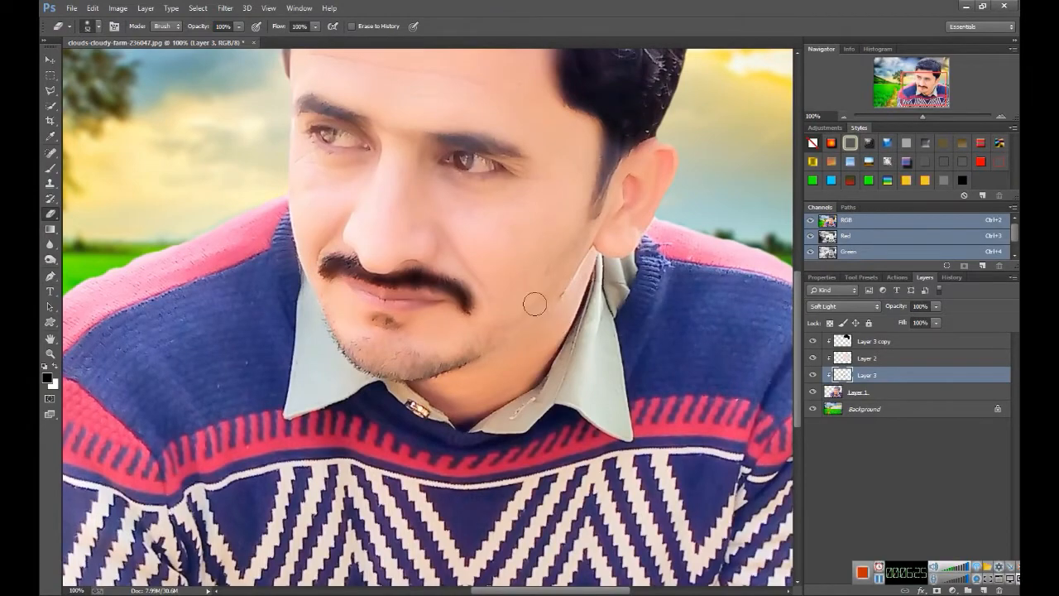
Step: Lower the moustache layer's opacity to 54%
{"action": "left_click", "coordinate": [935, 306]}
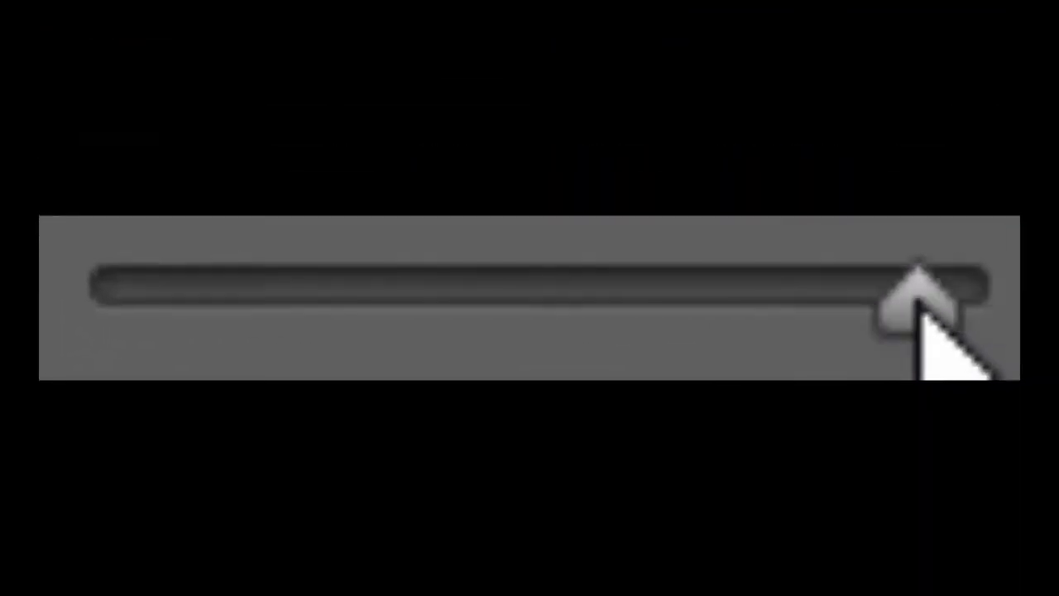
{"action": "left_click_drag", "start_coordinate": [936, 319], "coordinate": [902, 319]}
{"action": "left_click_drag", "start_coordinate": [471, 261], "coordinate": [574, 243]}
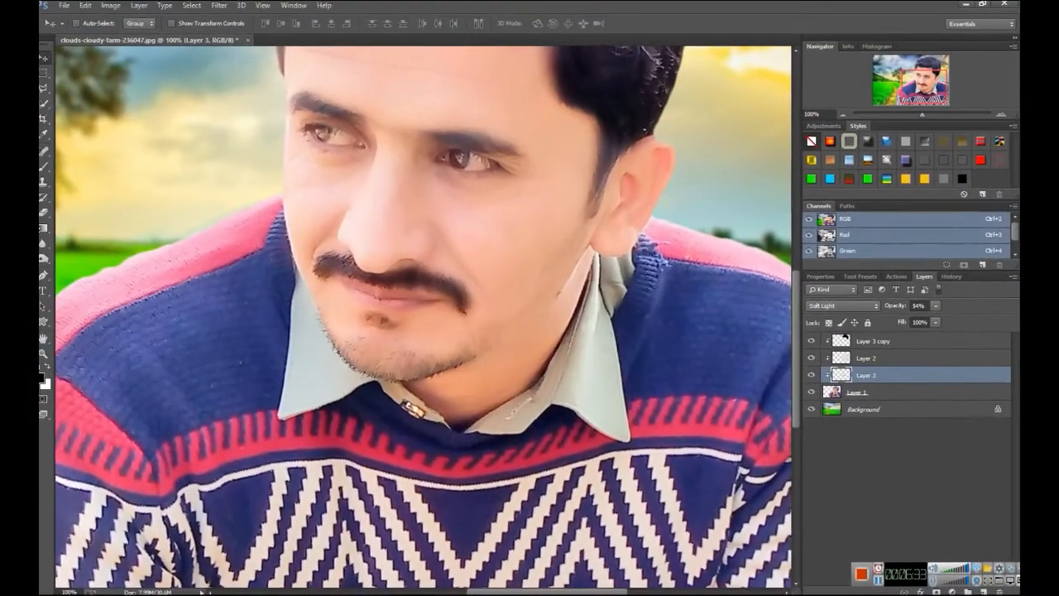
Step: Add another empty layer above the moustache layer and paint the chin beard black, using a soft 26 px brush
{"action": "left_click", "coordinate": [984, 589]}
{"action": "mouse_move", "coordinate": [386, 323]}
{"action": "left_mouse_down"}
{"action": "mouse_move", "coordinate": [380, 338]}
{"action": "mouse_move", "coordinate": [407, 372]}
{"action": "mouse_move", "coordinate": [376, 355]}
{"action": "mouse_move", "coordinate": [418, 369]}
{"action": "mouse_move", "coordinate": [459, 361]}
{"action": "mouse_move", "coordinate": [394, 371]}
{"action": "mouse_move", "coordinate": [413, 358]}
{"action": "left_mouse_up"}
{"action": "right_click", "coordinate": [379, 355]}
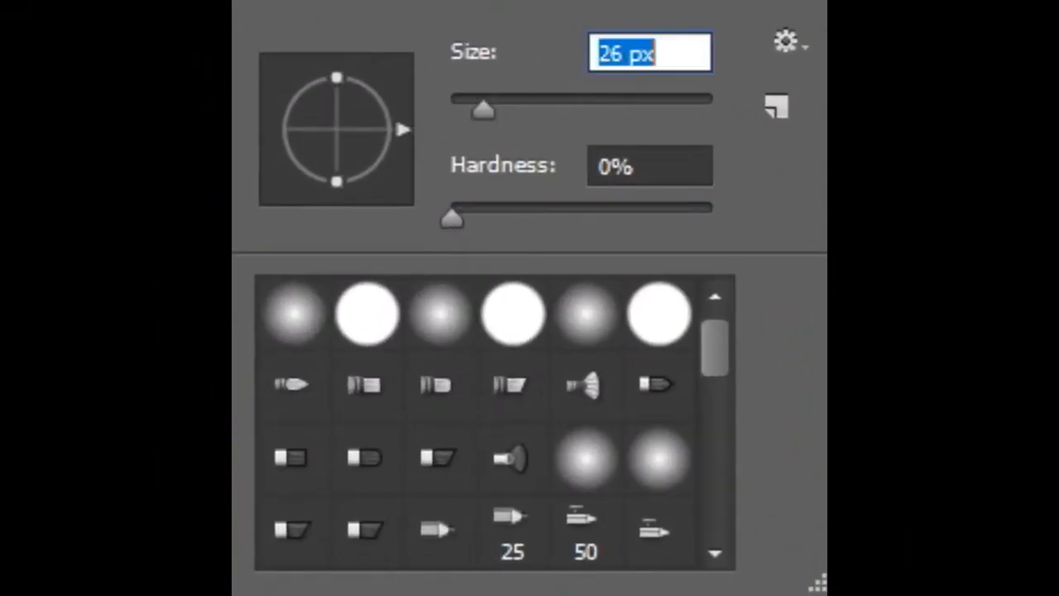
{"action": "key", "text": "Return"}
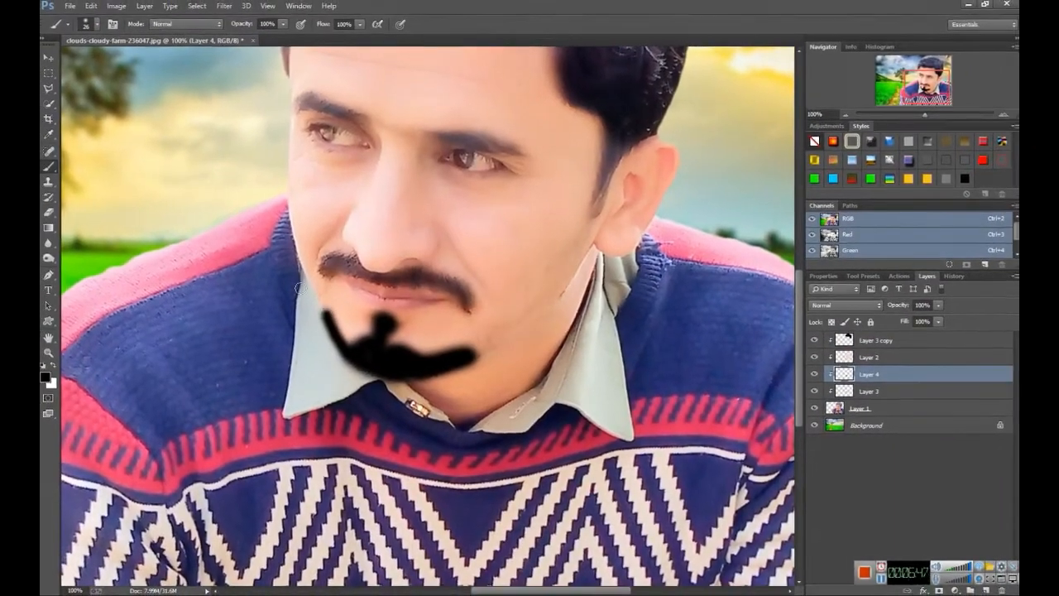
Step: Set the chin beard layer's blend mode to Soft Light and its opacity to 37%
{"action": "left_click", "coordinate": [838, 306]}
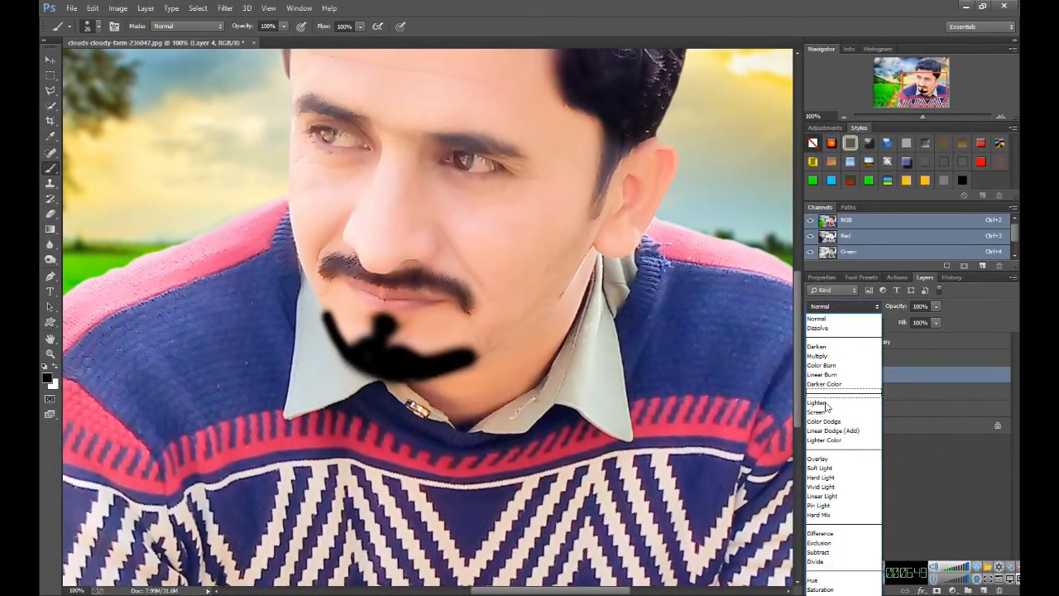
{"action": "left_click", "coordinate": [836, 467]}
{"action": "left_click", "coordinate": [935, 306]}
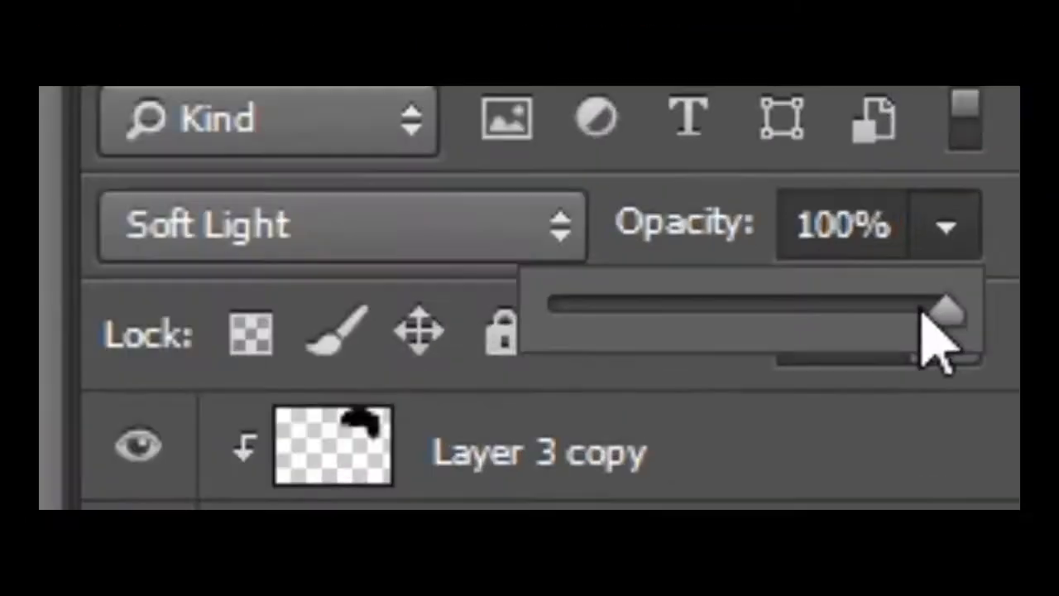
{"action": "left_click_drag", "start_coordinate": [933, 320], "coordinate": [890, 319]}
{"action": "left_click_drag", "start_coordinate": [320, 263], "coordinate": [443, 263]}
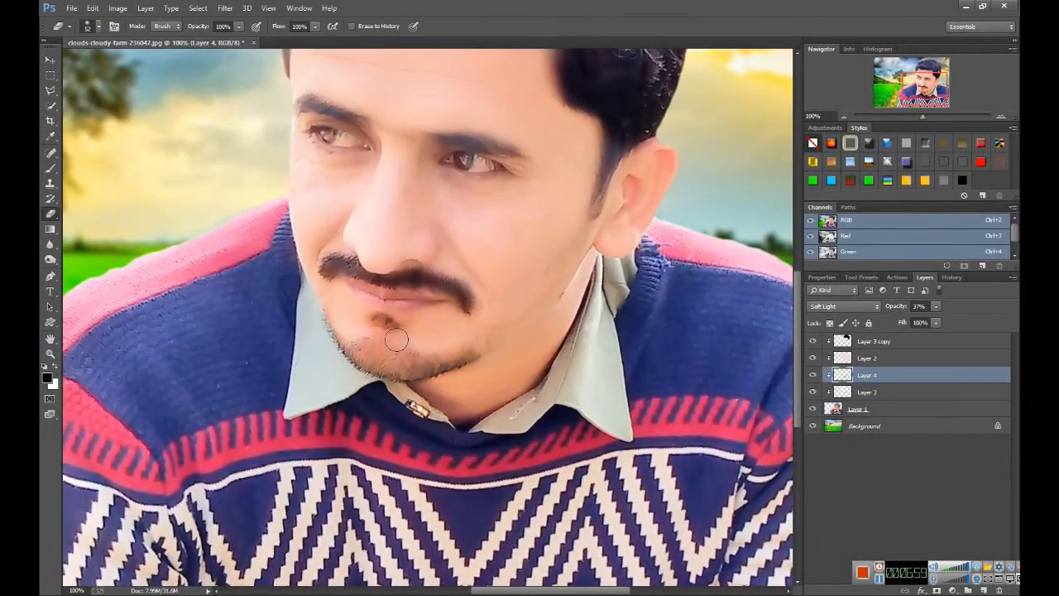
Step: Erase the excess black around the chin beard with a soft 31 px eraser
{"action": "right_click", "coordinate": [397, 338]}
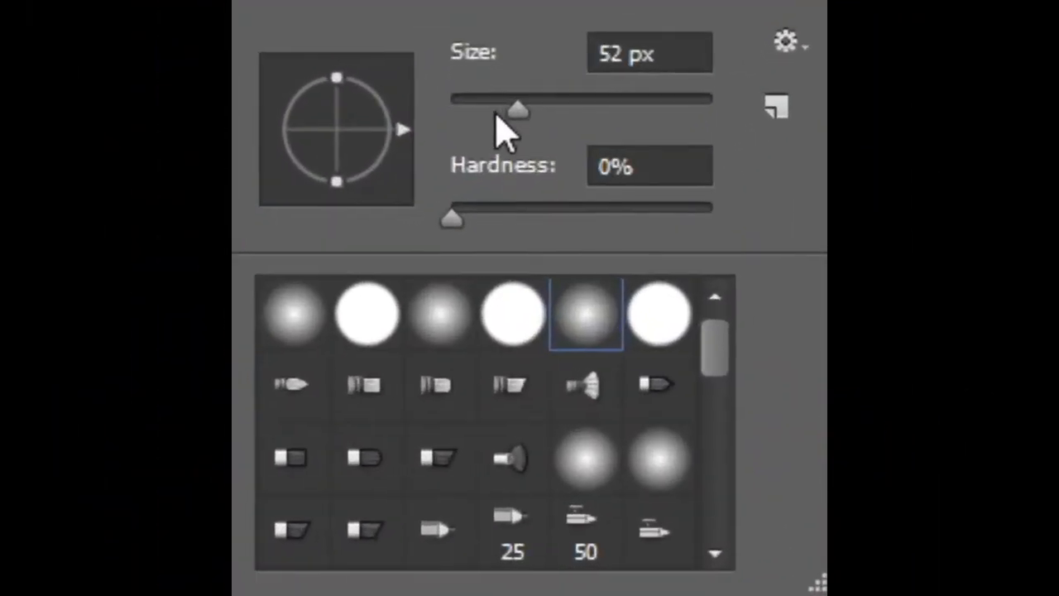
{"action": "left_click", "coordinate": [514, 340]}
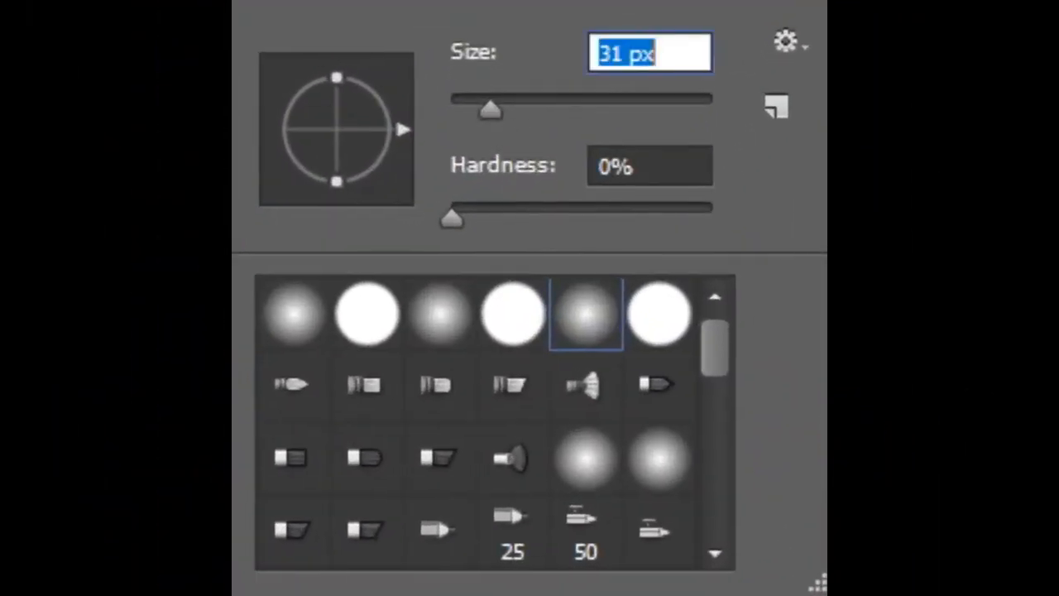
{"action": "key", "text": "Return"}
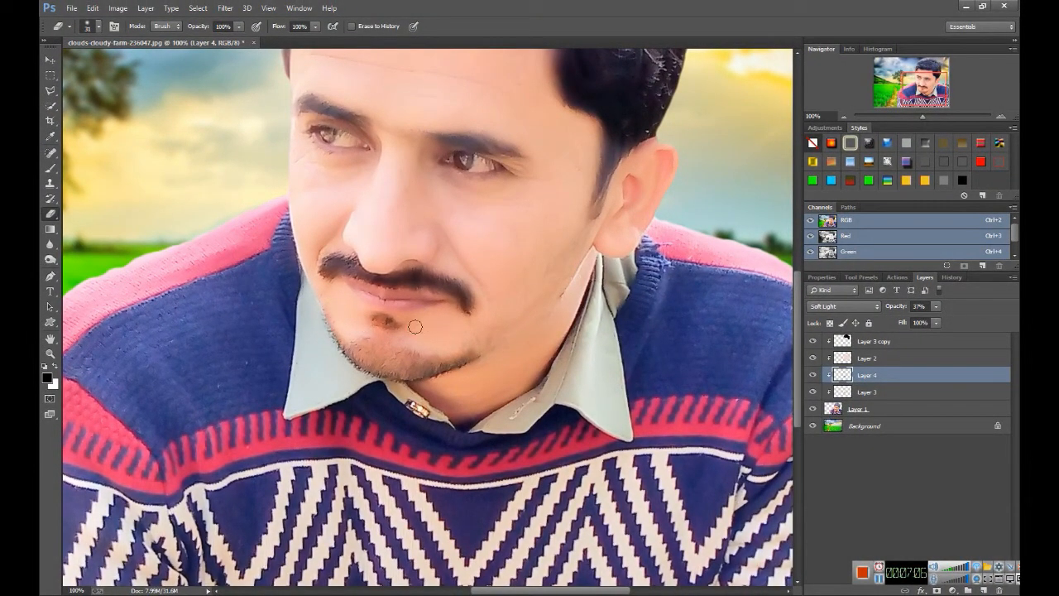
Step: Toggle the visibility of the moustache and chin beard layers to compare the portrait with and without them
{"action": "key", "text": "ctrl+minus"}
{"action": "key", "text": "ctrl+minus"}
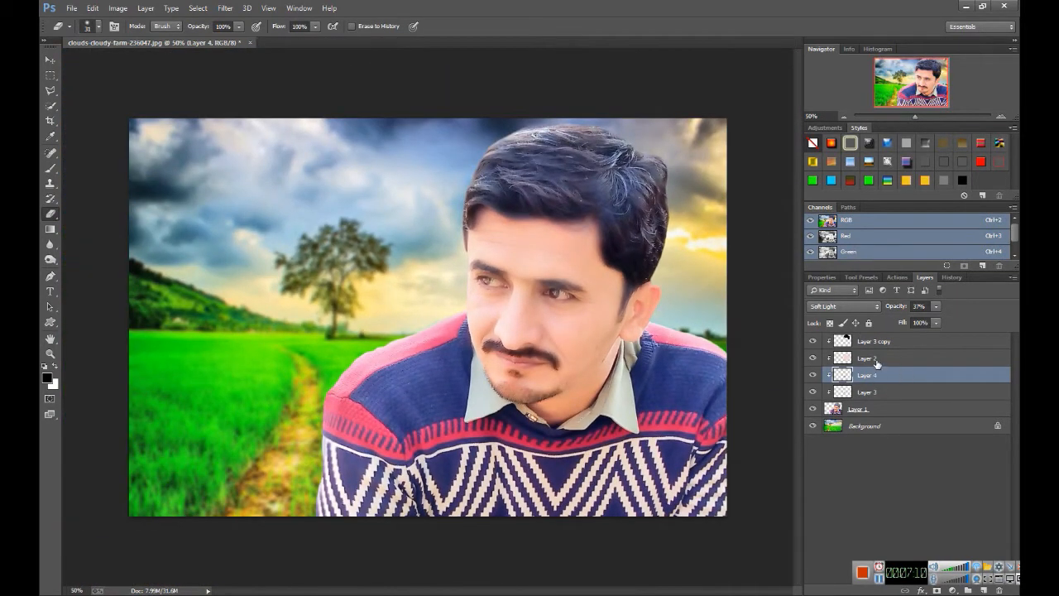
{"action": "left_click", "coordinate": [877, 392], "text": "shift"}
{"action": "left_click", "coordinate": [811, 375]}
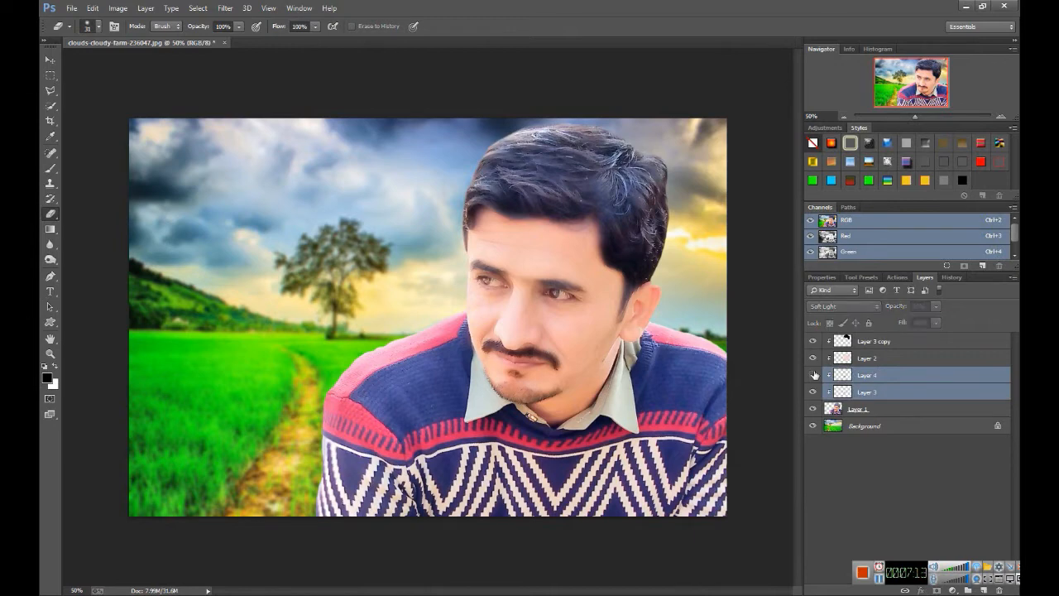
{"action": "left_click", "coordinate": [812, 394]}
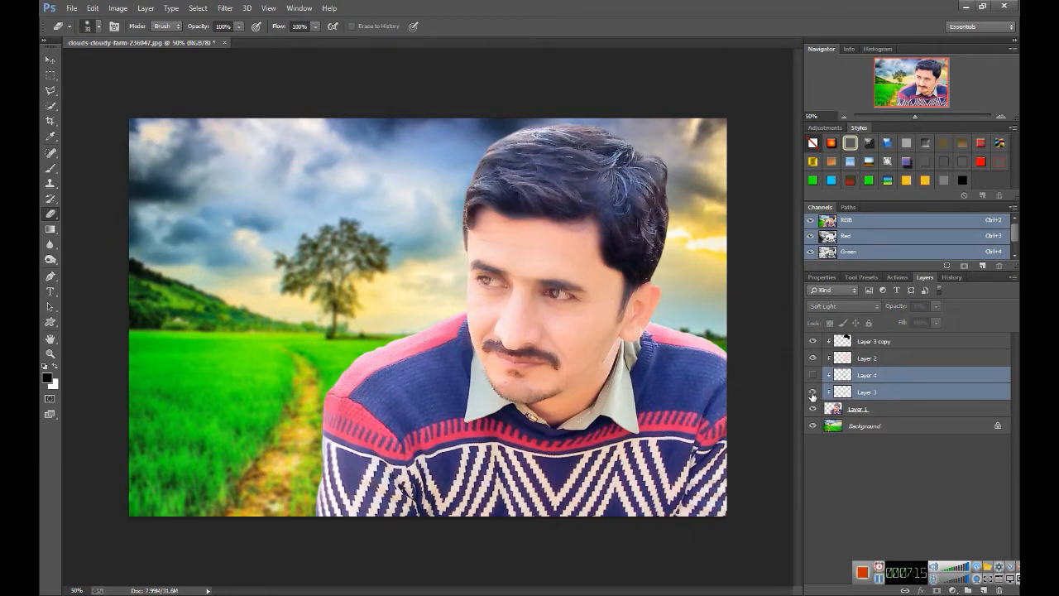
{"action": "left_click", "coordinate": [812, 393]}
{"action": "left_click", "coordinate": [812, 374]}
{"action": "left_click", "coordinate": [812, 374]}
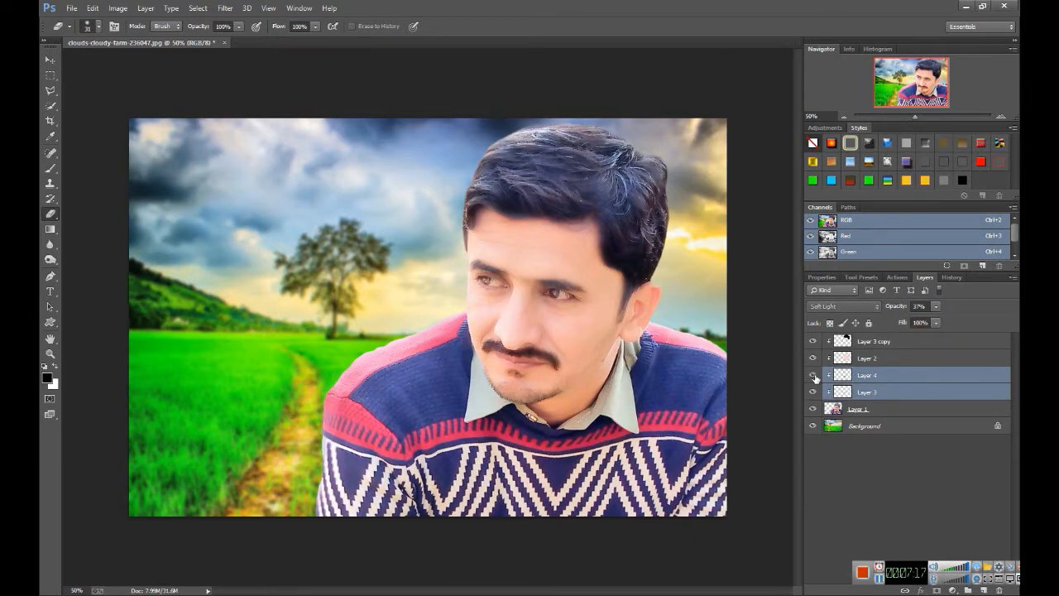
{"action": "left_click", "coordinate": [812, 375]}
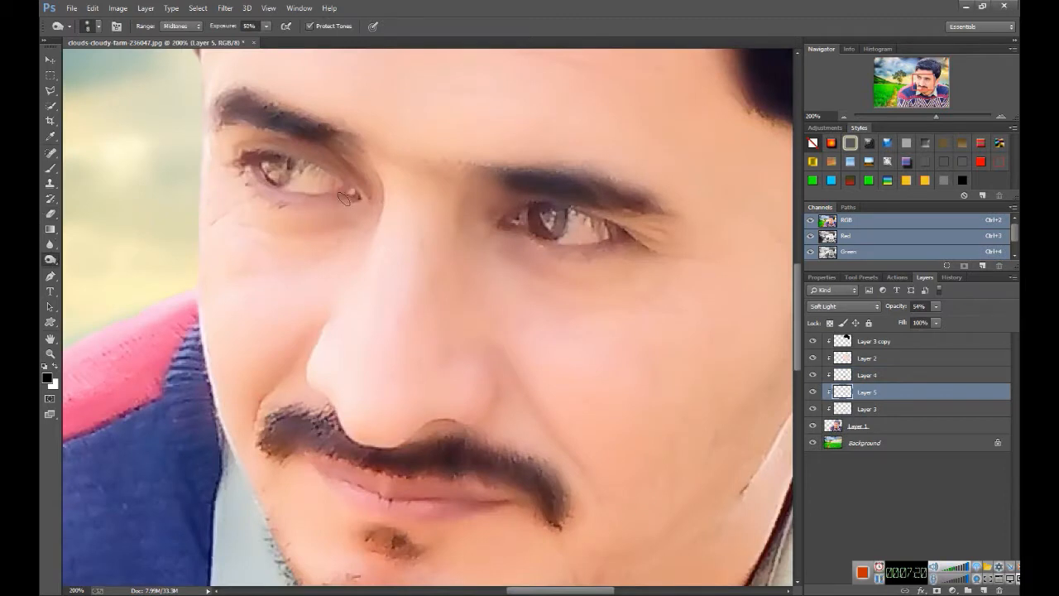
Step: Darken the outlines of both eyes on the portrait layer using the Burn tool with Midtones range and 50% exposure
{"action": "left_click", "coordinate": [892, 426]}
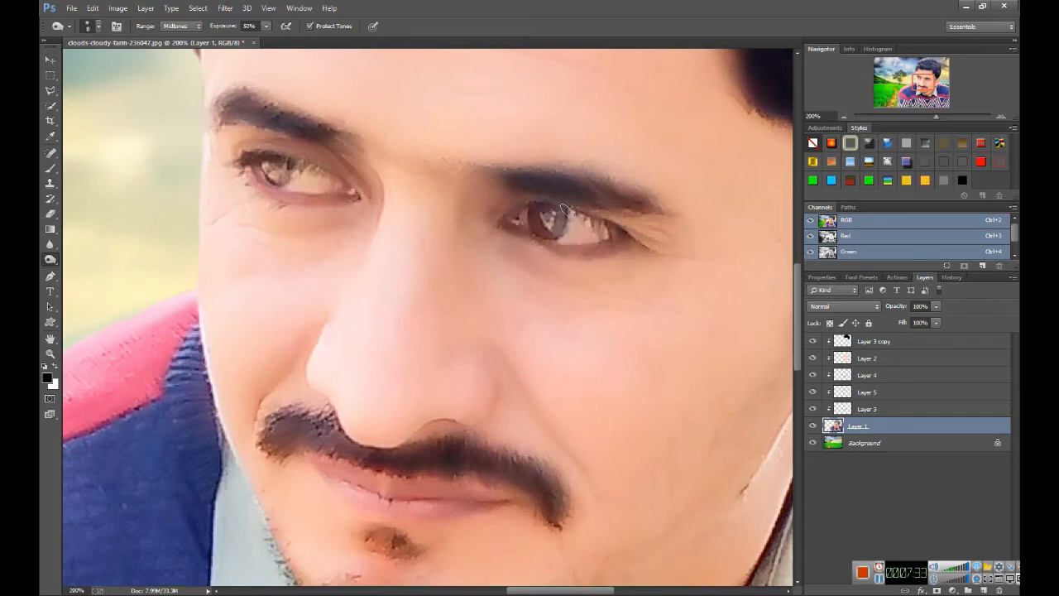
{"action": "left_click", "coordinate": [49, 60]}
{"action": "key", "text": "ctrl+minus"}
{"action": "key", "text": "ctrl+minus"}
{"action": "key", "text": "ctrl+minus"}
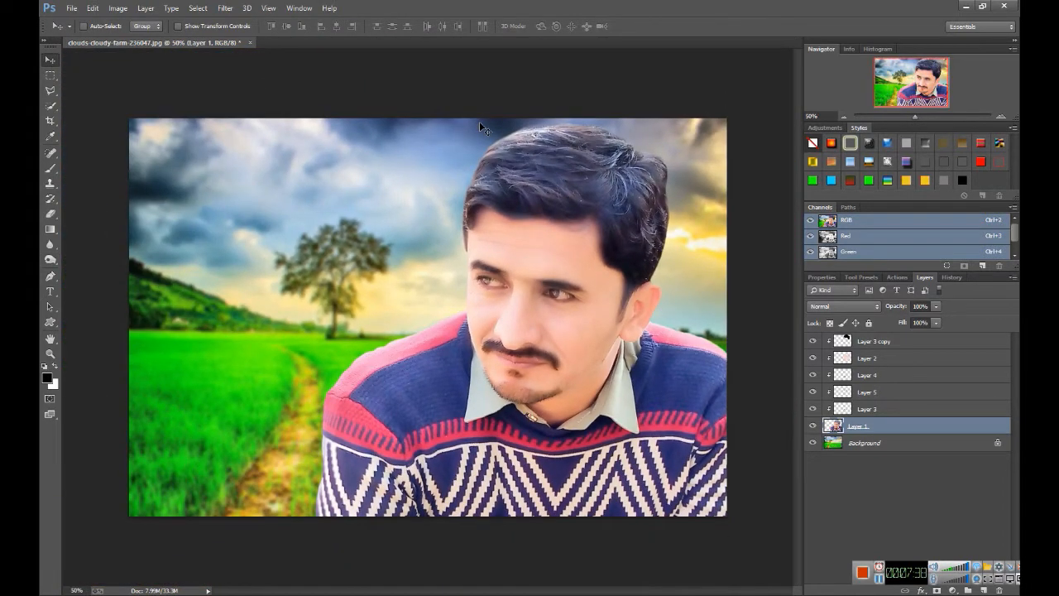
{"action": "key", "text": "ctrl+minus"}
{"action": "key", "text": "ctrl+plus"}
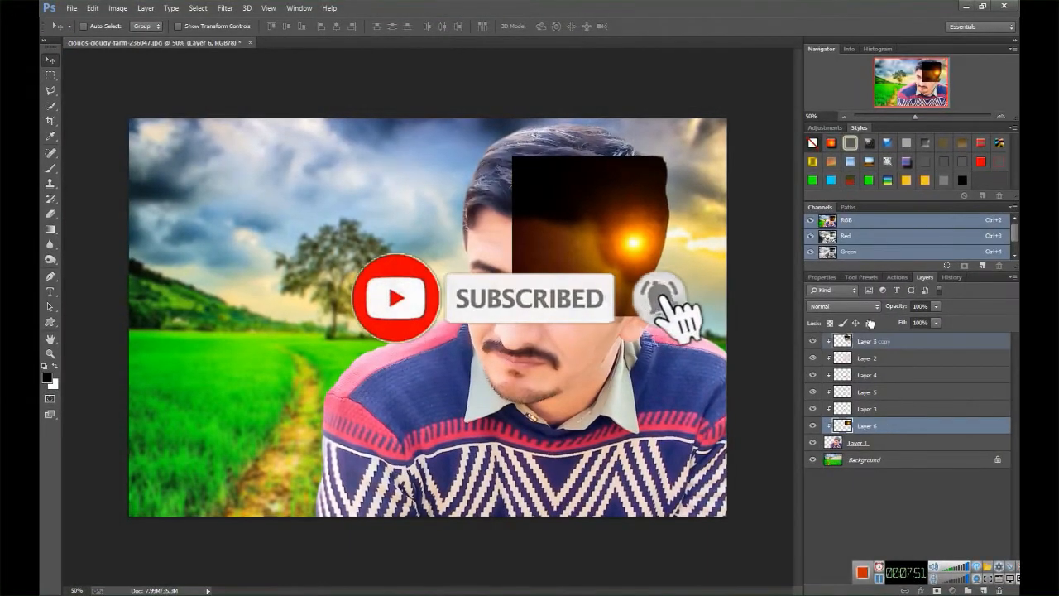
Step: Move the sun flare layer to the top of the layer stack and release its clipping mask
{"action": "left_click_drag", "start_coordinate": [870, 425], "coordinate": [866, 339]}
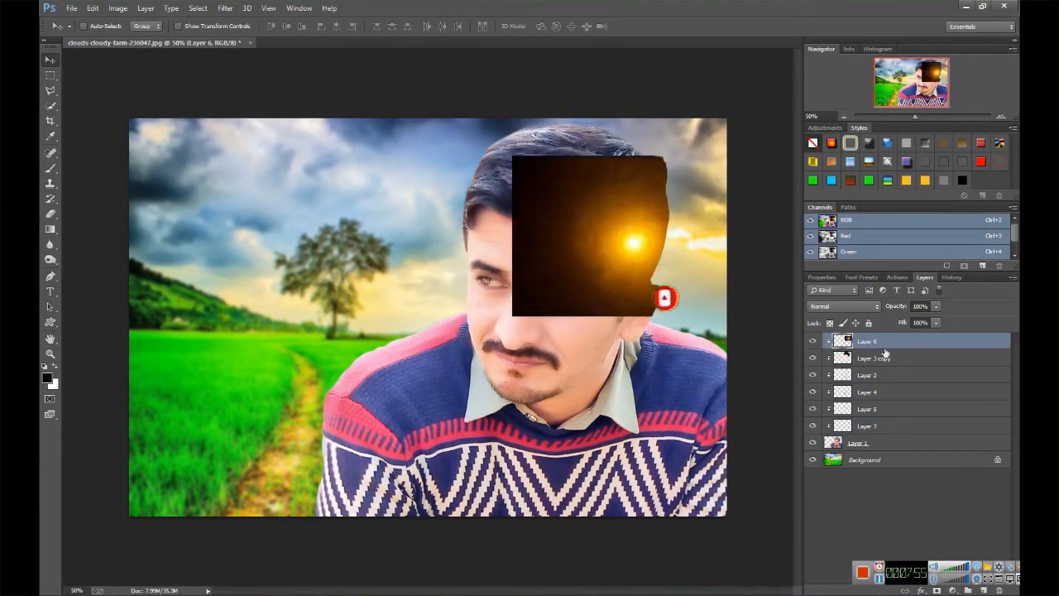
{"action": "right_click", "coordinate": [883, 343]}
{"action": "left_click", "coordinate": [799, 275]}
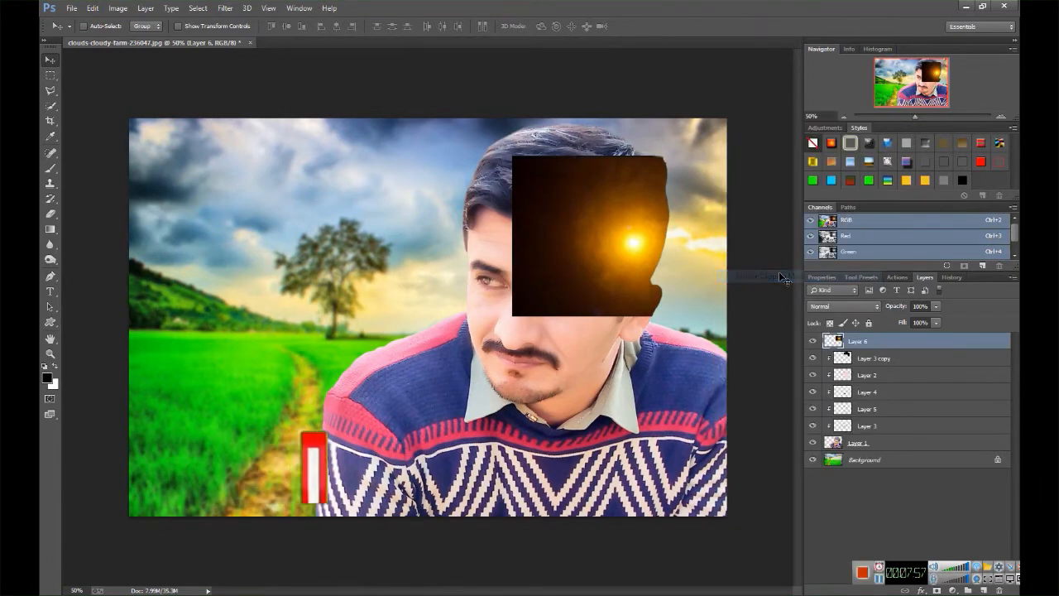
Step: Move the sun flare over the landscape beside the man and enlarge it to about 218% width and 245% height
{"action": "left_click_drag", "start_coordinate": [633, 230], "coordinate": [341, 269]}
{"action": "key", "text": "ctrl+t"}
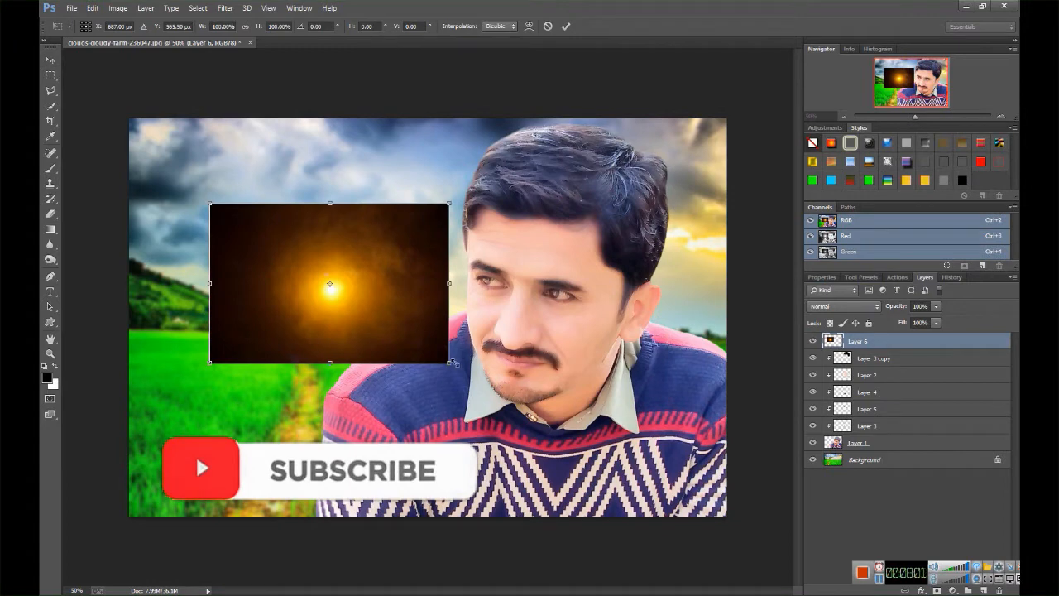
{"action": "left_click_drag", "start_coordinate": [452, 363], "coordinate": [590, 480]}
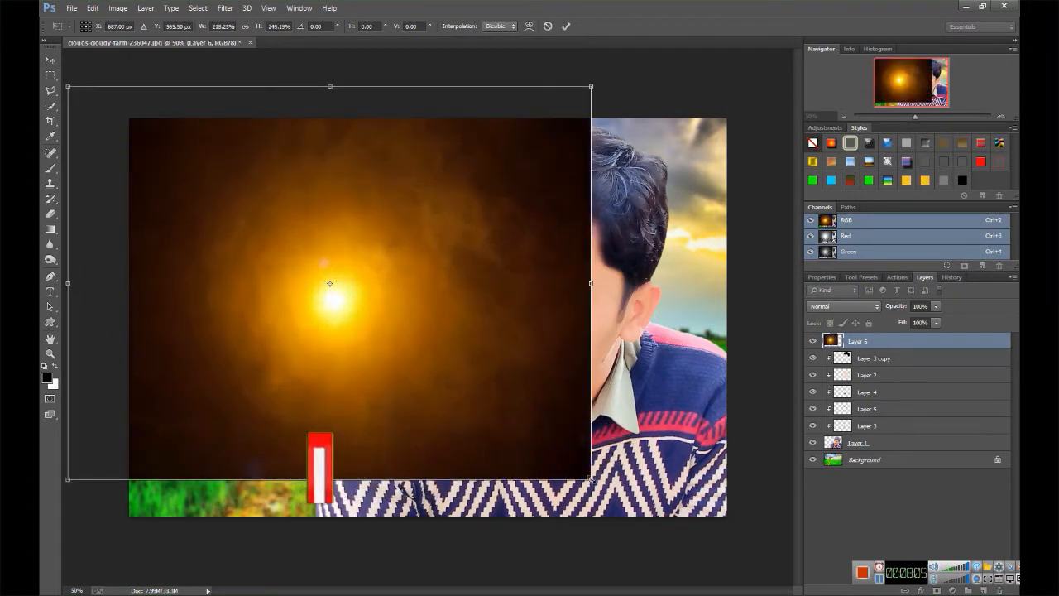
Step: Try Soft Light on the sun flare layer, then set its blend mode to Screen
{"action": "left_click", "coordinate": [834, 308]}
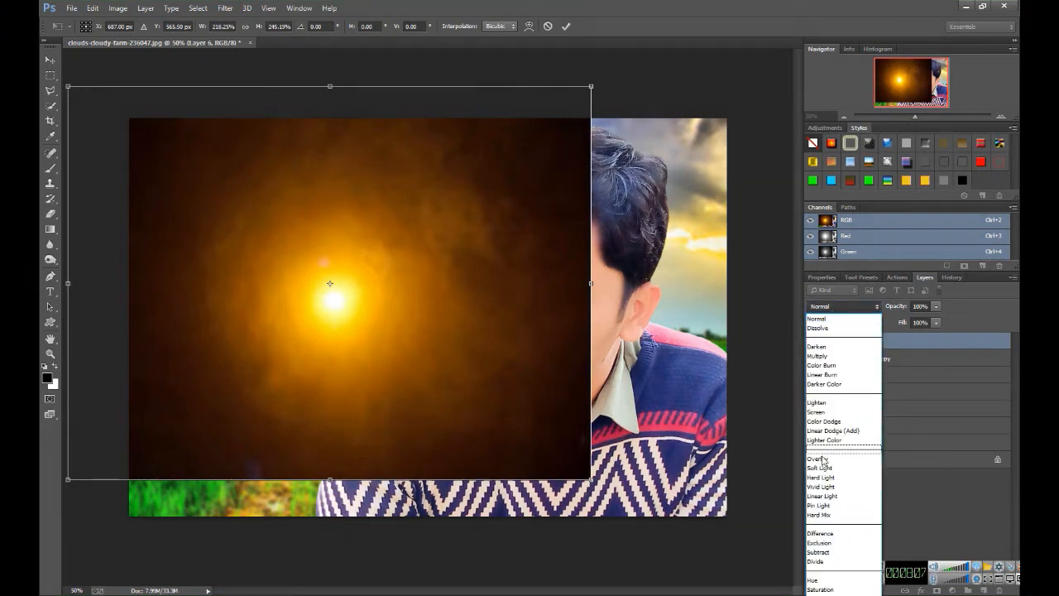
{"action": "left_click", "coordinate": [820, 467]}
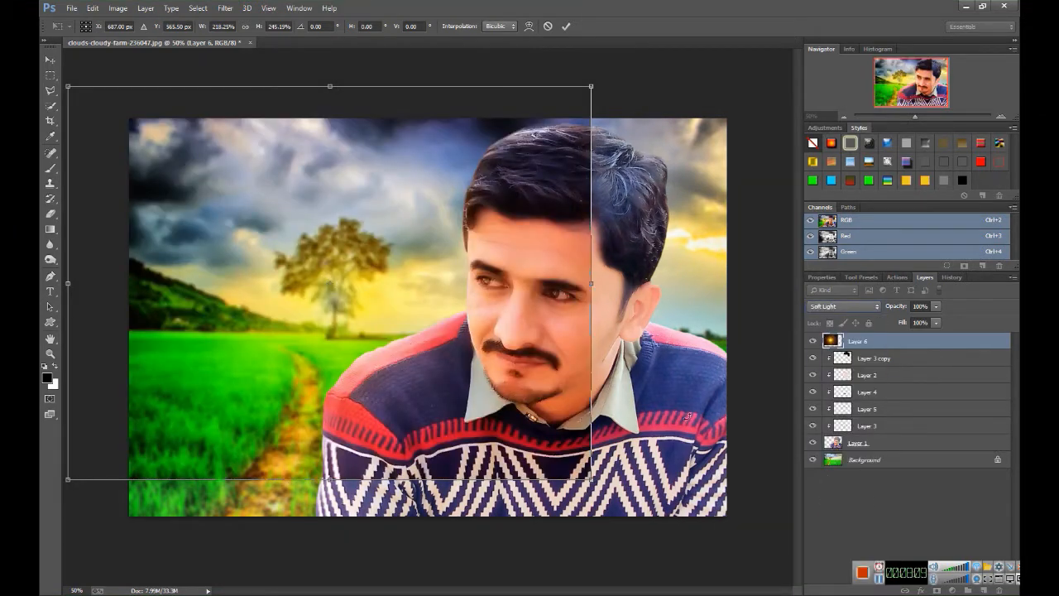
{"action": "left_click", "coordinate": [853, 306]}
{"action": "left_click", "coordinate": [827, 418]}
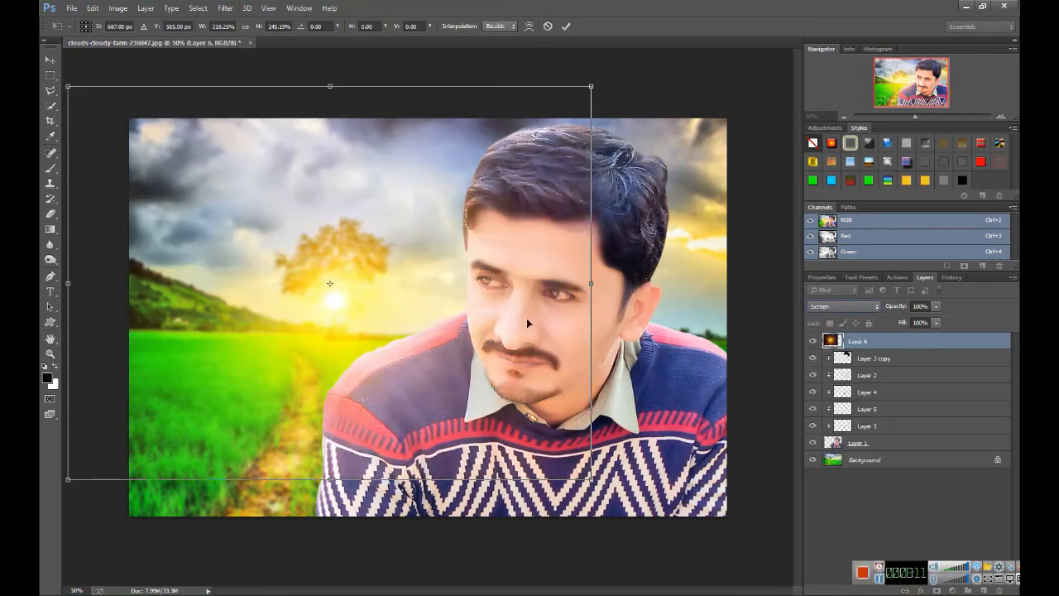
Step: Apply the flare's transformation and place its bright centre on the horizon just left of the tree
{"action": "left_click", "coordinate": [50, 59]}
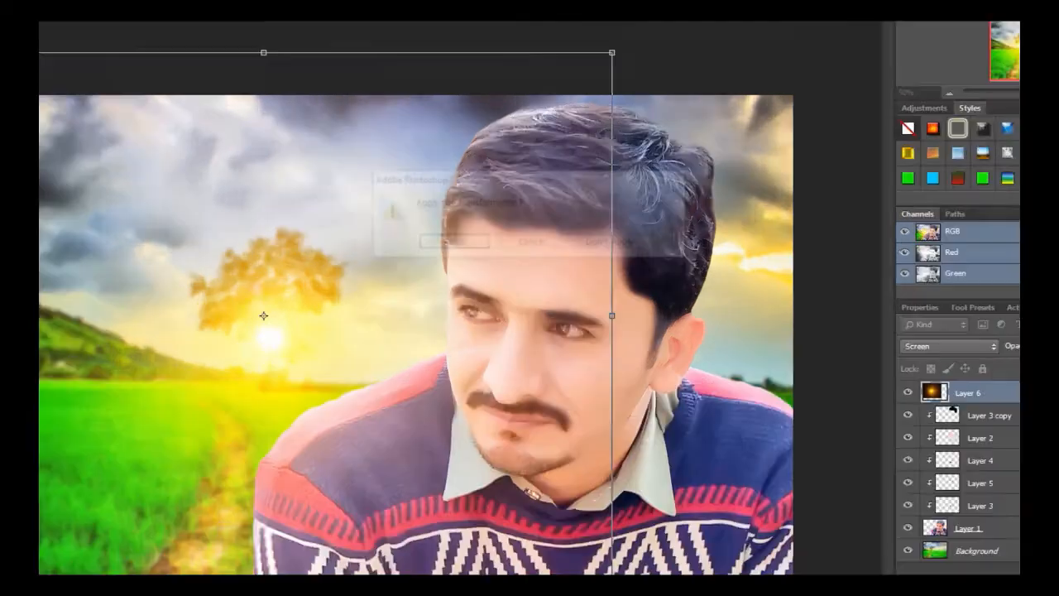
{"action": "left_click", "coordinate": [452, 331]}
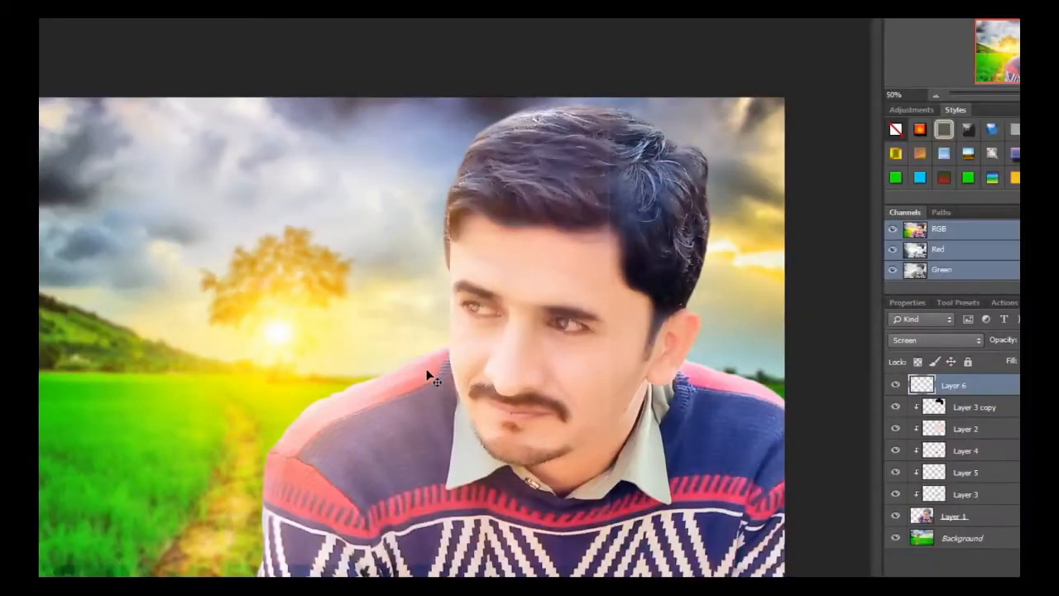
{"action": "left_click_drag", "start_coordinate": [430, 376], "coordinate": [355, 373]}
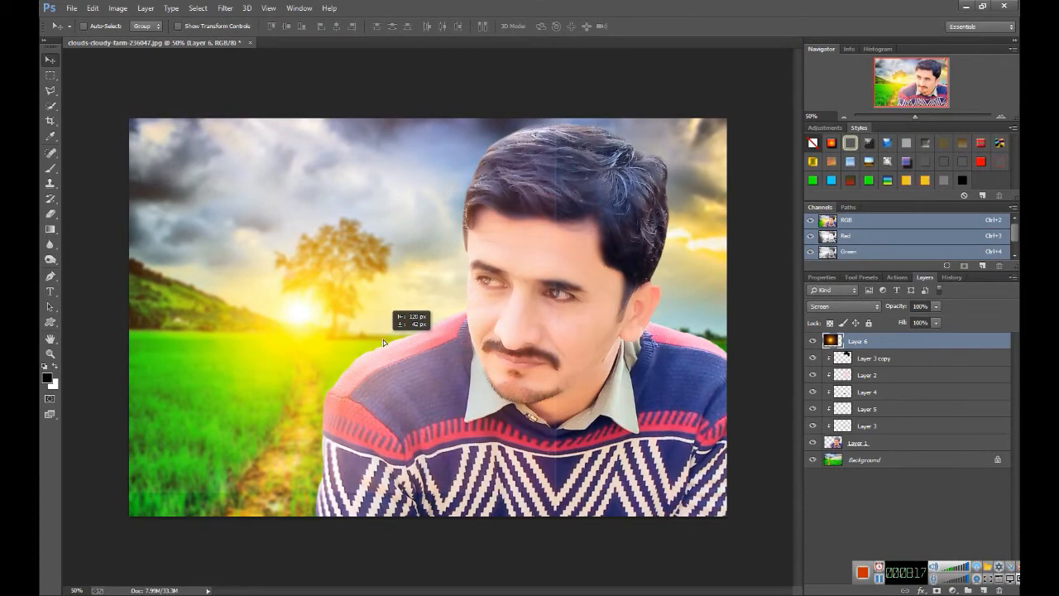
{"action": "left_click_drag", "start_coordinate": [383, 339], "coordinate": [383, 340]}
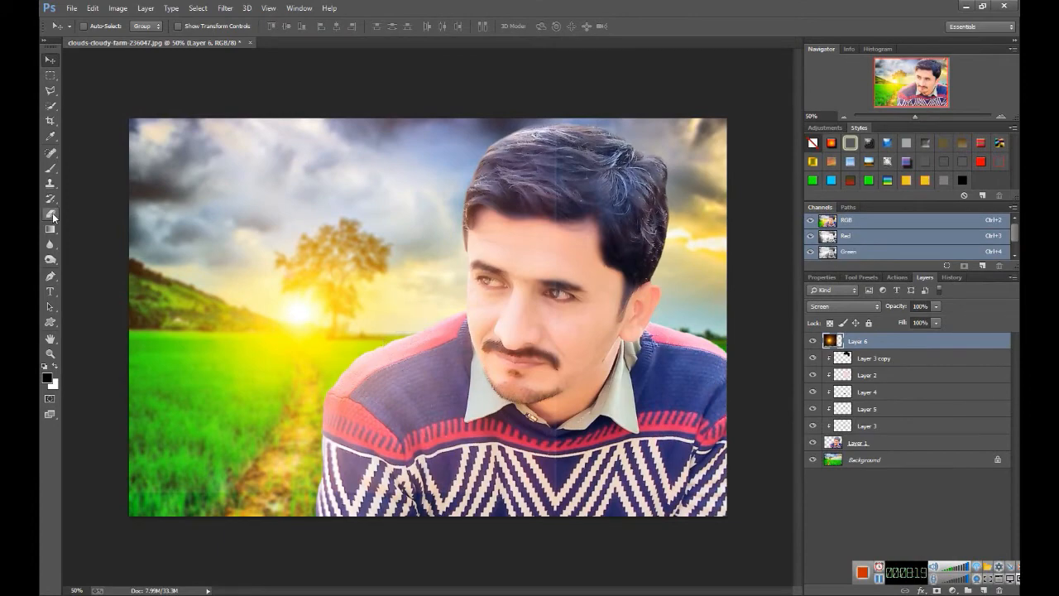
Step: Erase the flare's haze from the man's hair, face and sweater with a soft 184 px eraser
{"action": "key", "text": "b"}
{"action": "right_click", "coordinate": [581, 154]}
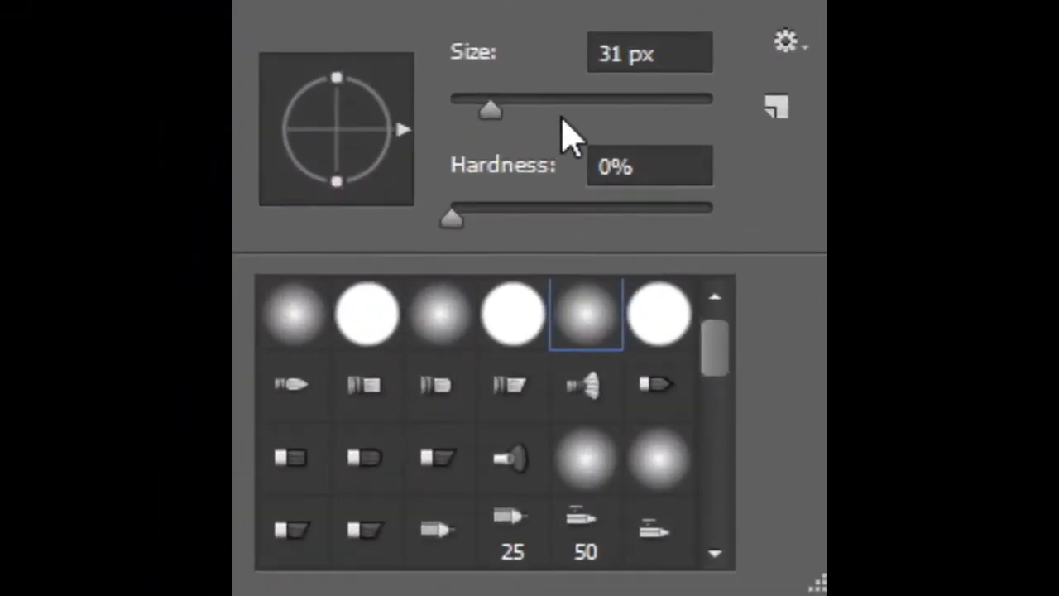
{"action": "left_click", "coordinate": [626, 155]}
{"action": "key", "text": "Return"}
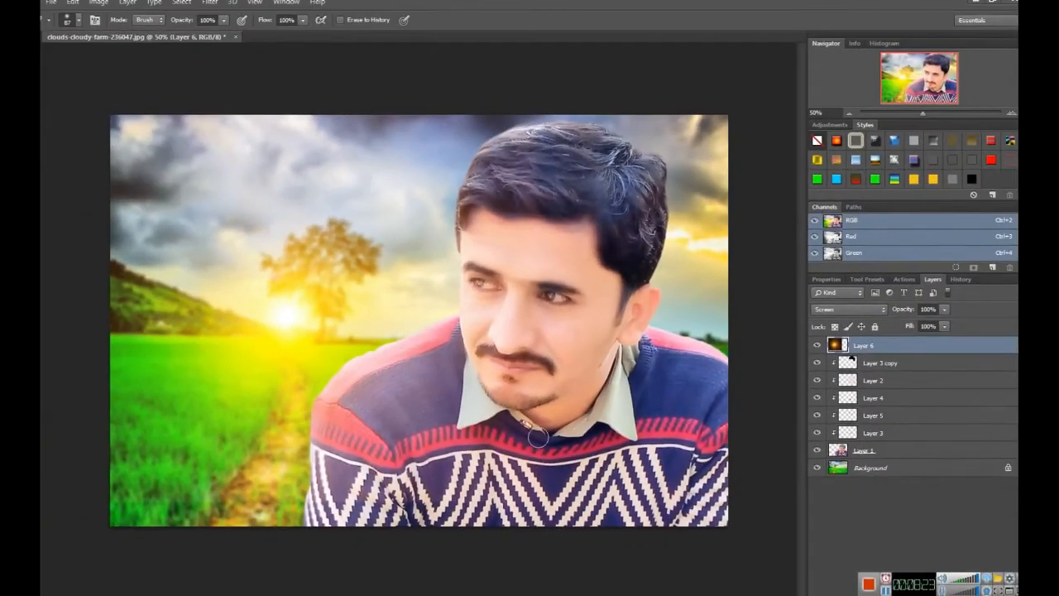
{"action": "right_click", "coordinate": [546, 331]}
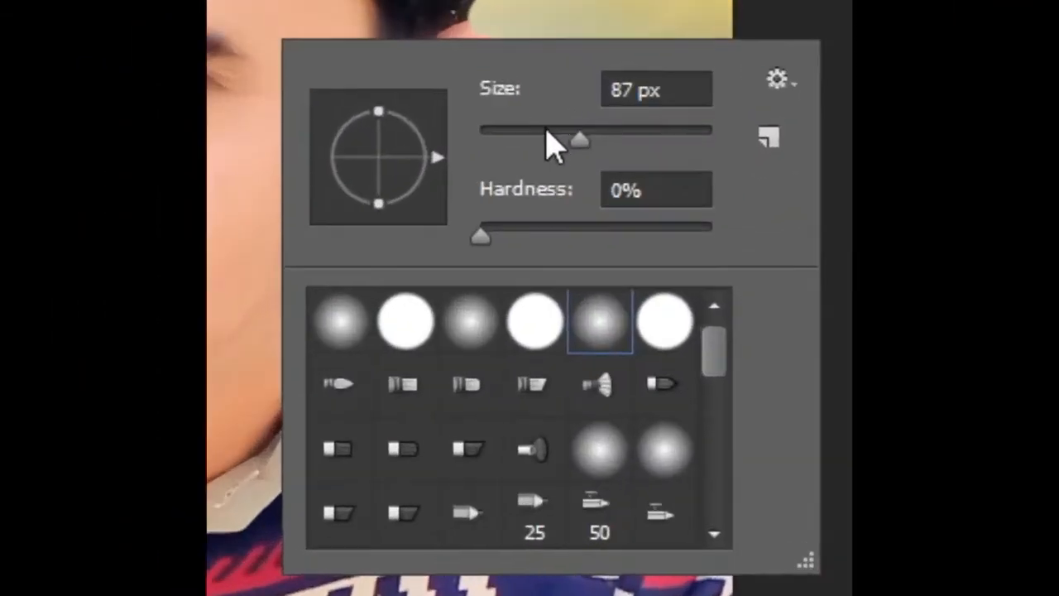
{"action": "left_click_drag", "start_coordinate": [667, 292], "coordinate": [674, 292]}
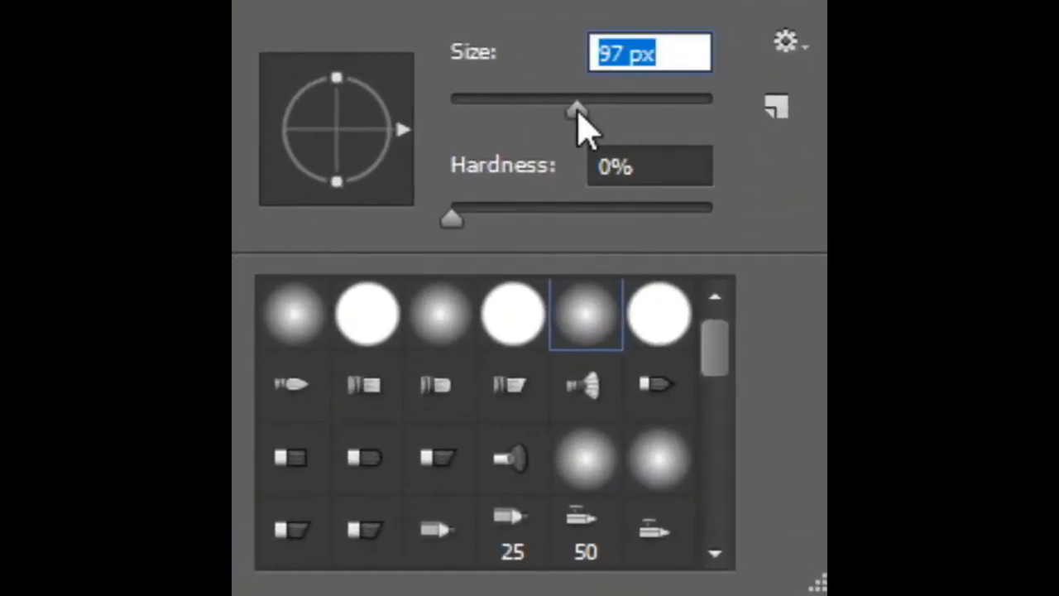
{"action": "left_click", "coordinate": [634, 110]}
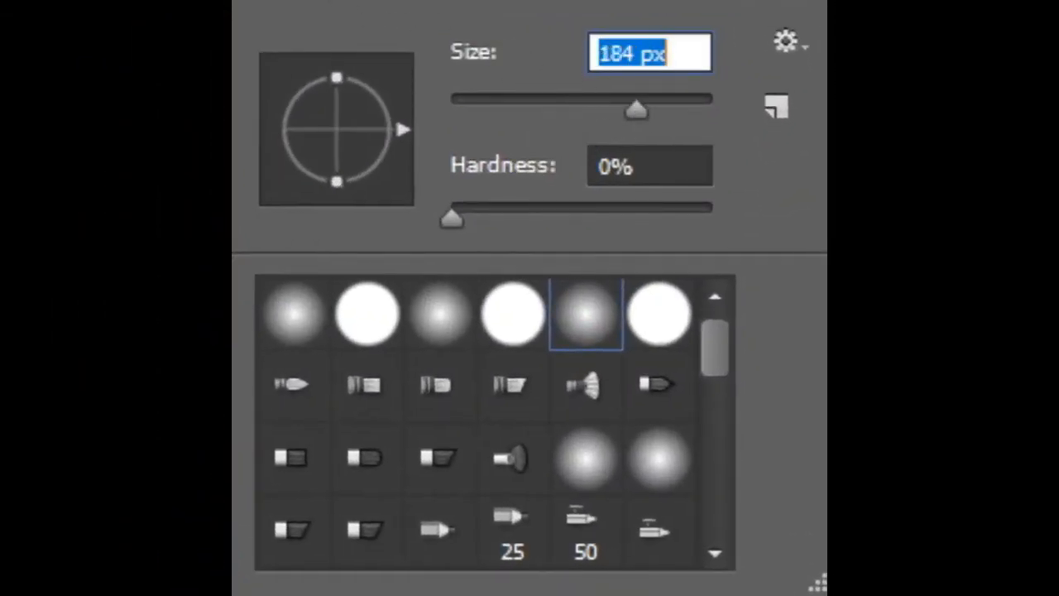
{"action": "key", "text": "Return"}
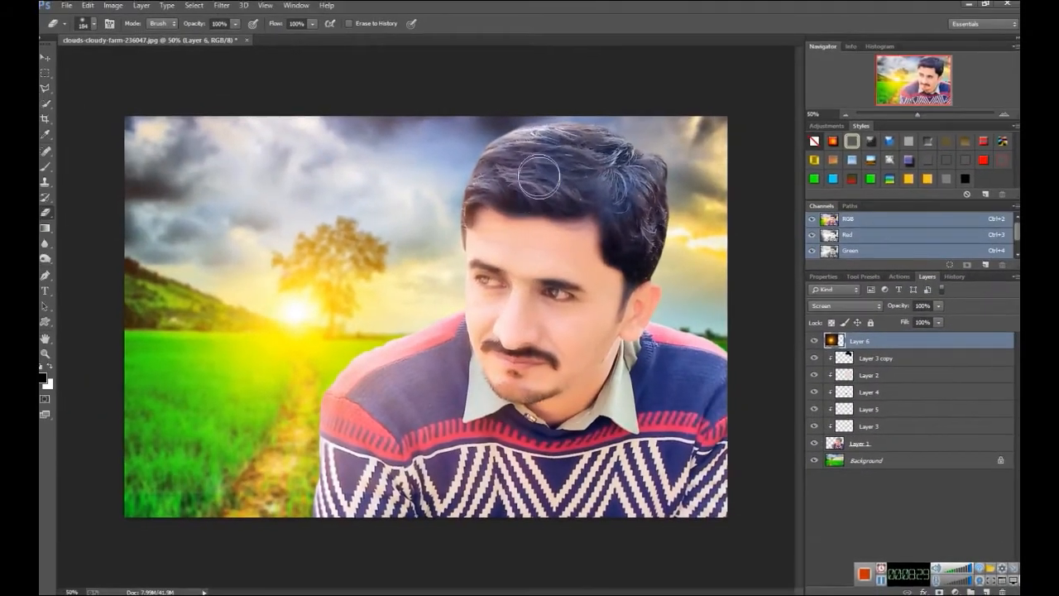
{"action": "mouse_move", "coordinate": [513, 250]}
{"action": "left_mouse_down"}
{"action": "mouse_move", "coordinate": [503, 338]}
{"action": "mouse_move", "coordinate": [514, 396]}
{"action": "mouse_move", "coordinate": [533, 418]}
{"action": "mouse_move", "coordinate": [430, 421]}
{"action": "mouse_move", "coordinate": [374, 450]}
{"action": "mouse_move", "coordinate": [370, 479]}
{"action": "mouse_move", "coordinate": [470, 389]}
{"action": "mouse_move", "coordinate": [398, 399]}
{"action": "mouse_move", "coordinate": [364, 448]}
{"action": "mouse_move", "coordinate": [476, 440]}
{"action": "mouse_move", "coordinate": [409, 434]}
{"action": "mouse_move", "coordinate": [463, 397]}
{"action": "mouse_move", "coordinate": [379, 452]}
{"action": "mouse_move", "coordinate": [414, 409]}
{"action": "mouse_move", "coordinate": [355, 435]}
{"action": "mouse_move", "coordinate": [335, 475]}
{"action": "mouse_move", "coordinate": [356, 454]}
{"action": "mouse_move", "coordinate": [375, 488]}
{"action": "mouse_move", "coordinate": [459, 440]}
{"action": "left_mouse_up"}
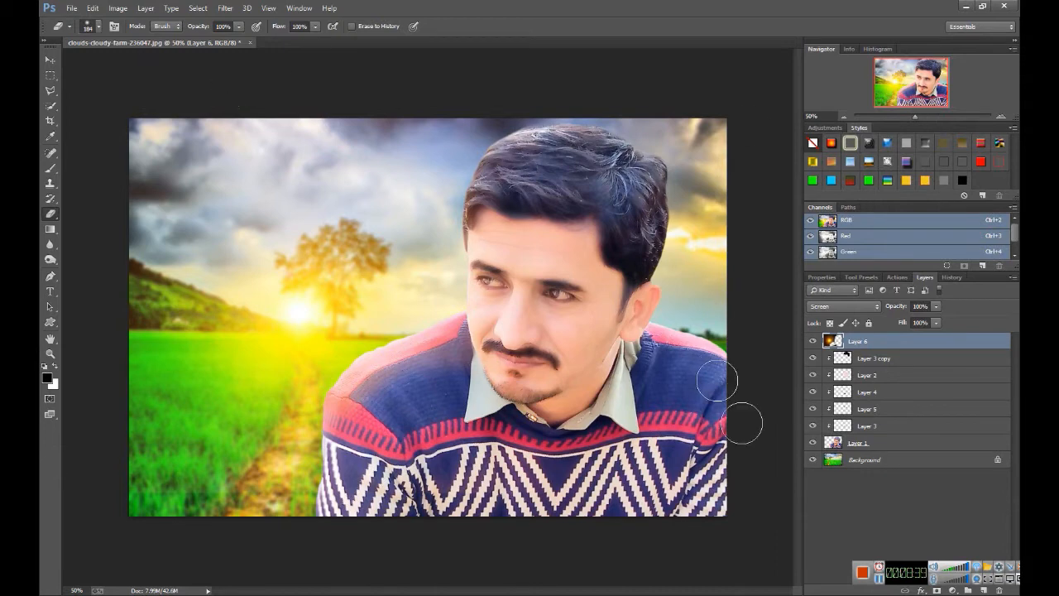
{"action": "left_click", "coordinate": [879, 583]}
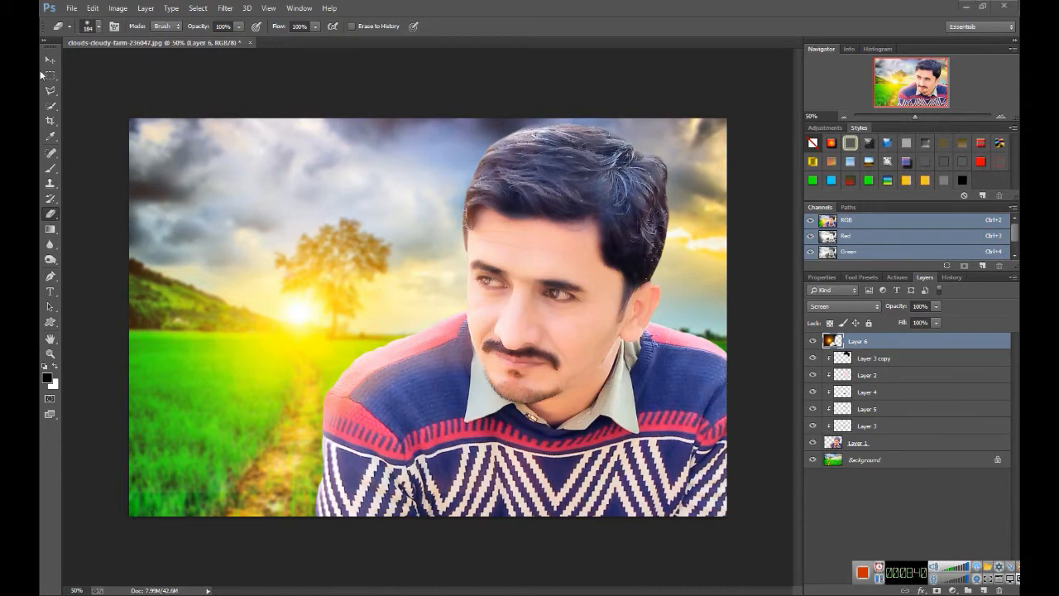
{"action": "left_click", "coordinate": [49, 62]}
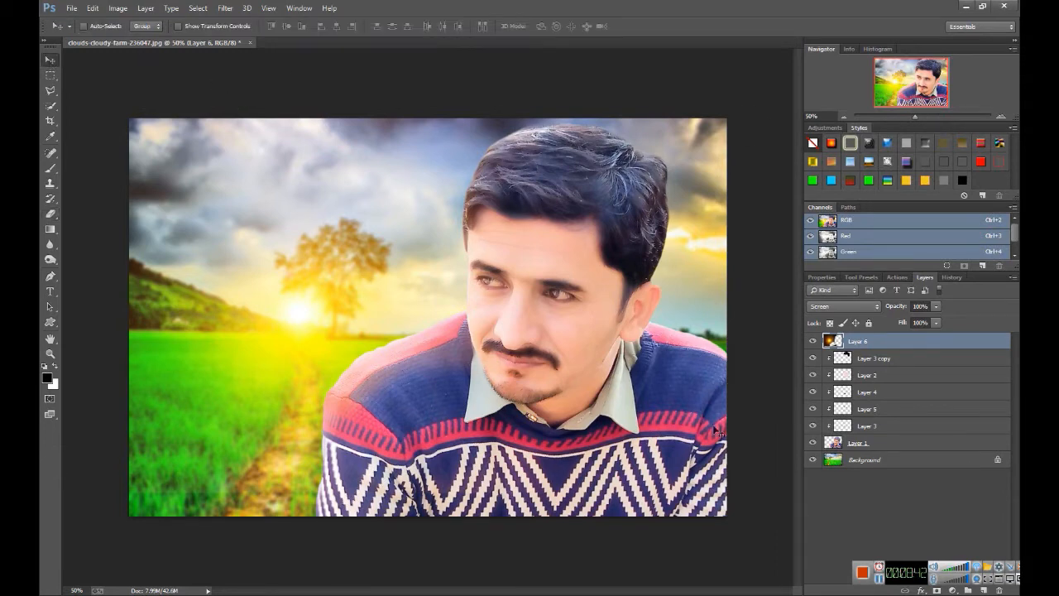
Step: Add a new layer above Layer 3 copy and set the foreground colour to red ff0000
{"action": "left_click", "coordinate": [892, 359]}
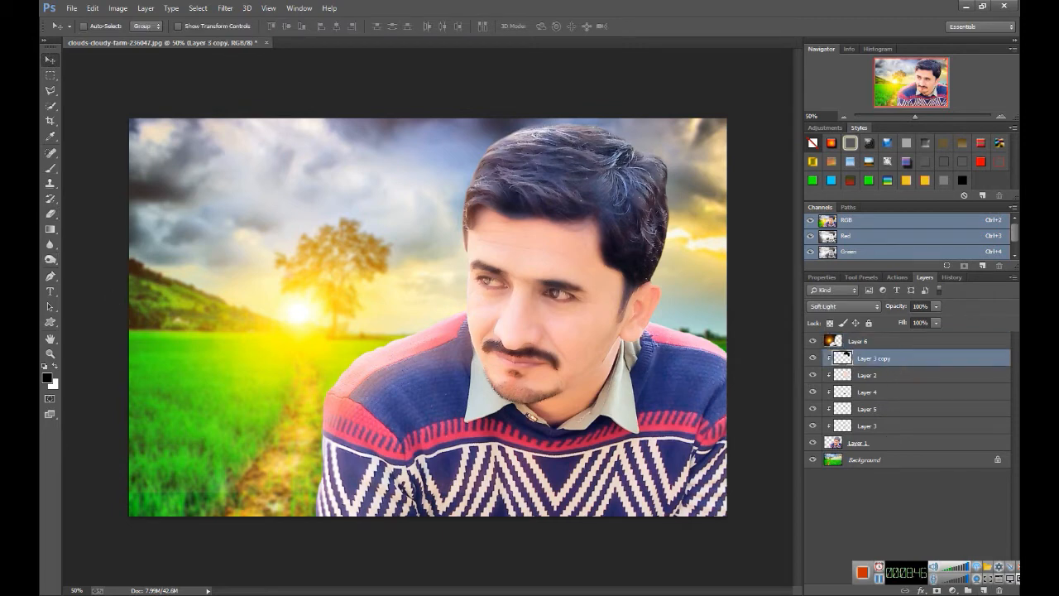
{"action": "left_click", "coordinate": [983, 590]}
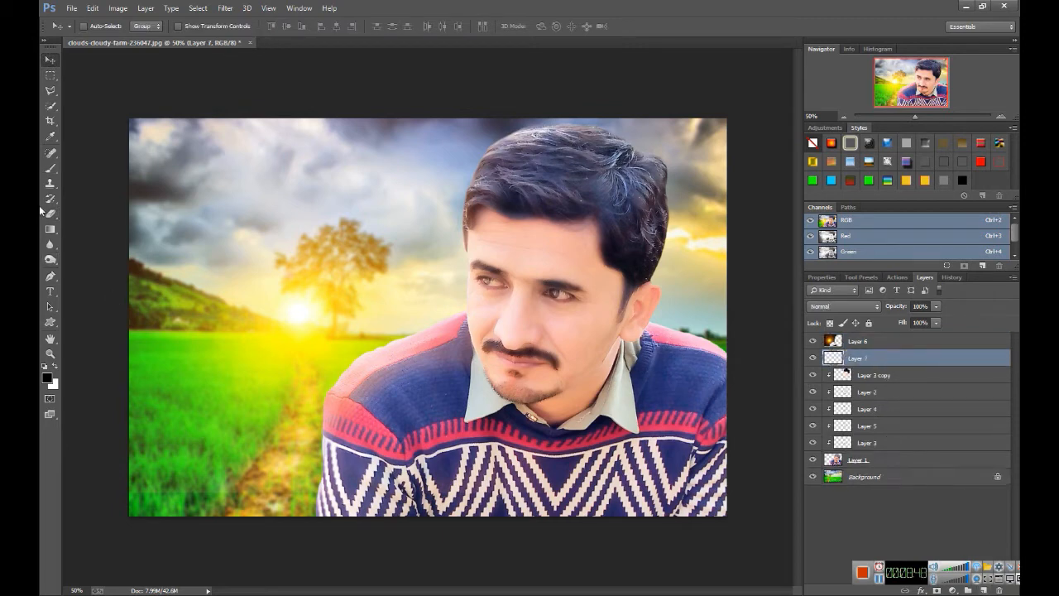
{"action": "left_click", "coordinate": [47, 377]}
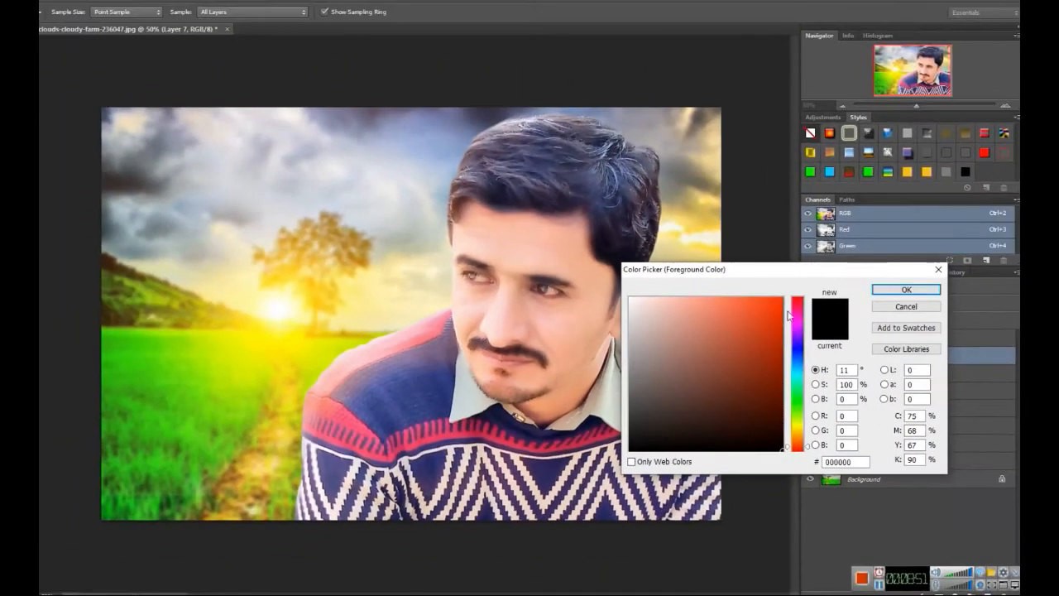
{"action": "type", "text": "ff0000"}
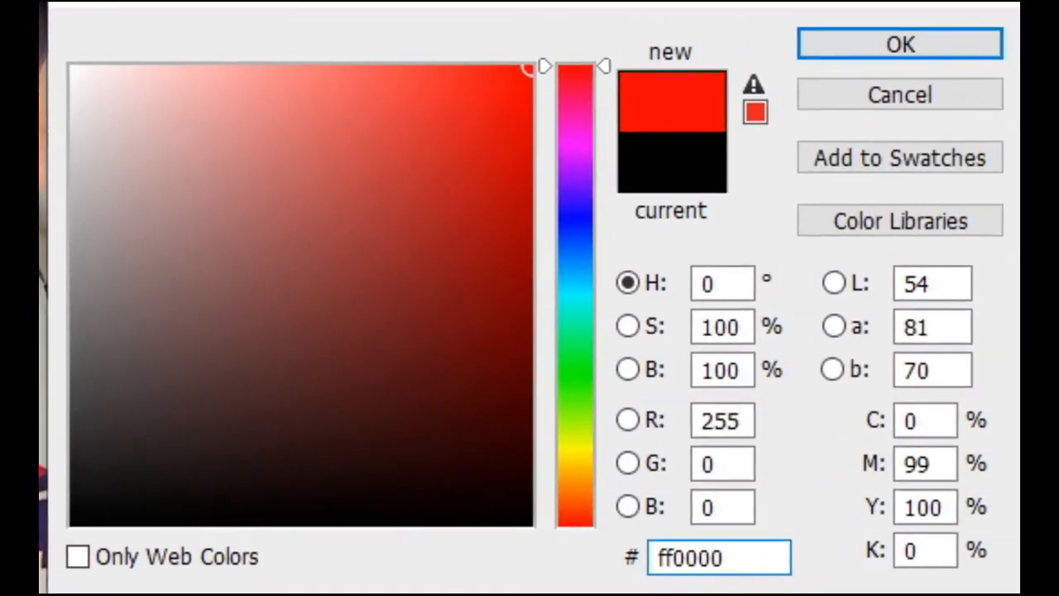
{"action": "left_click", "coordinate": [866, 45]}
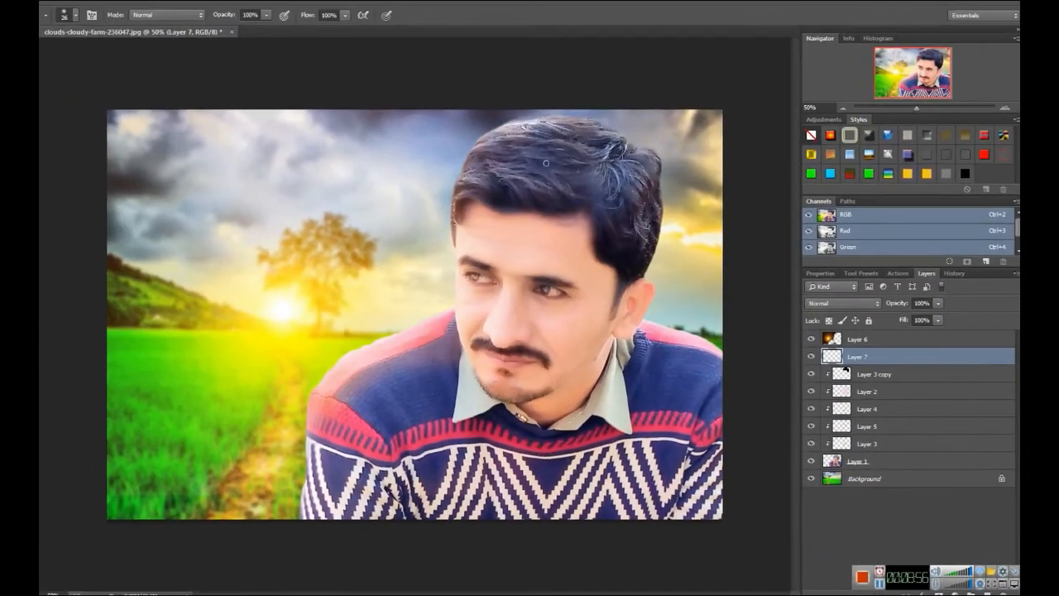
Step: Paint red over the sun-facing side of the man's hair and his shoulder with a soft 163 px brush
{"action": "right_click", "coordinate": [546, 162]}
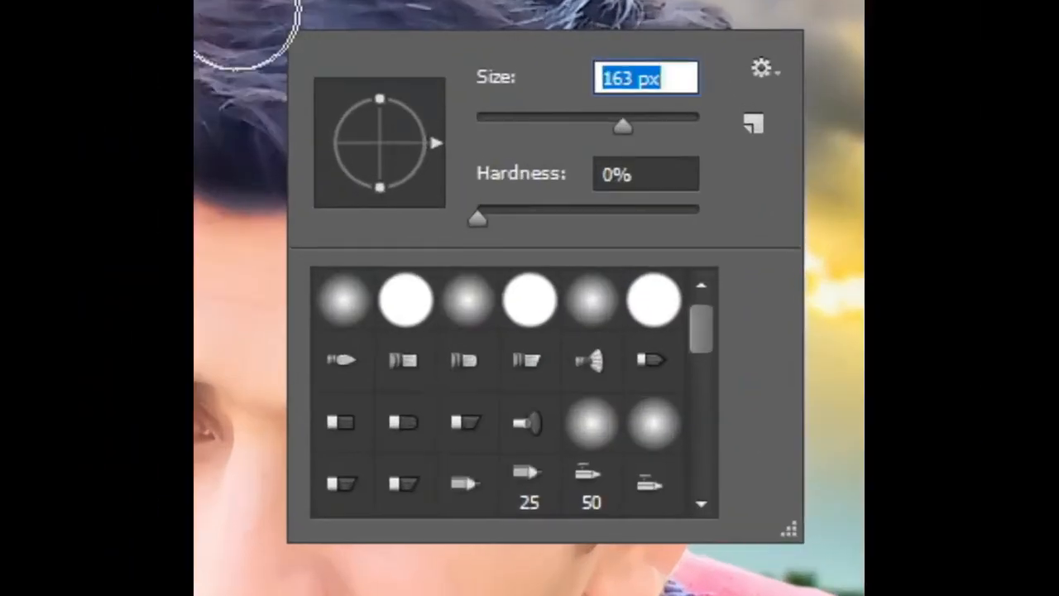
{"action": "left_click", "coordinate": [260, 41]}
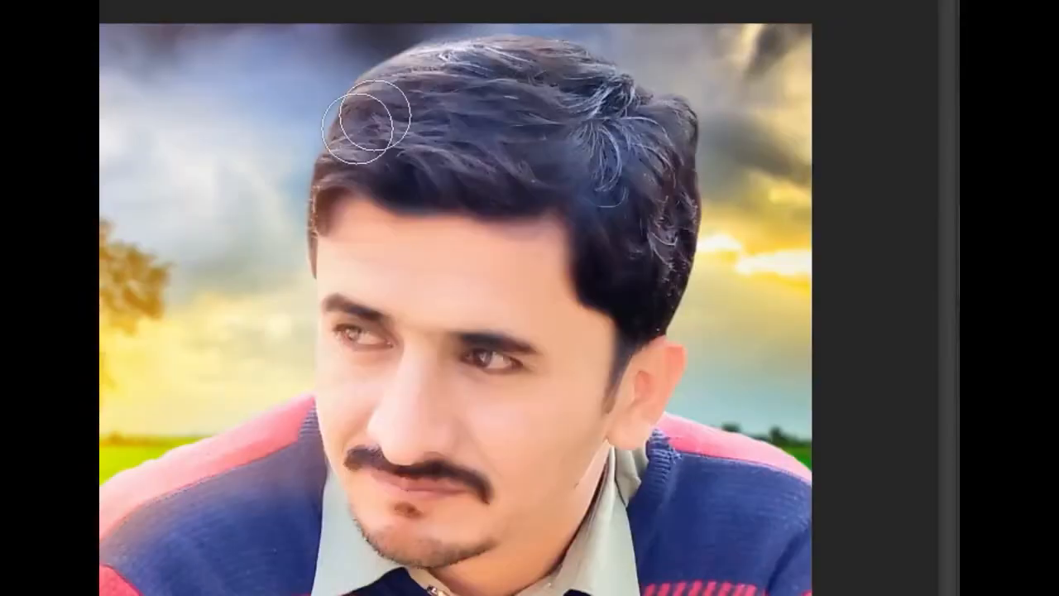
{"action": "mouse_move", "coordinate": [246, 48]}
{"action": "left_mouse_down"}
{"action": "mouse_move", "coordinate": [137, 158]}
{"action": "mouse_move", "coordinate": [244, 26]}
{"action": "left_mouse_up"}
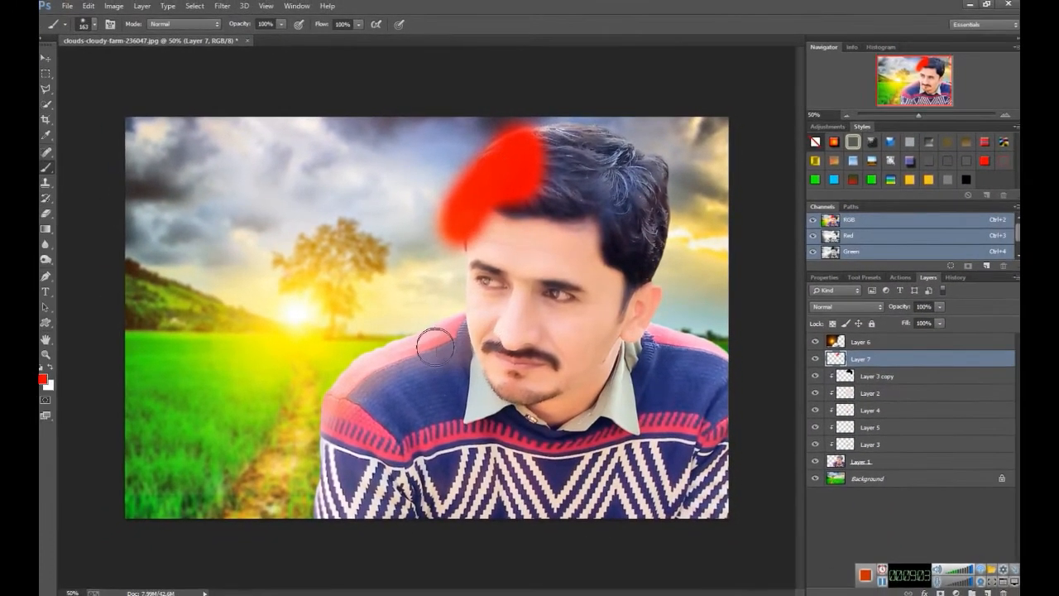
{"action": "mouse_move", "coordinate": [451, 324]}
{"action": "left_mouse_down"}
{"action": "mouse_move", "coordinate": [365, 366]}
{"action": "mouse_move", "coordinate": [342, 405]}
{"action": "left_mouse_up"}
Step: Clip the red paint layer to the man's layer and set its blend mode to Soft Light
{"action": "right_click", "coordinate": [896, 368]}
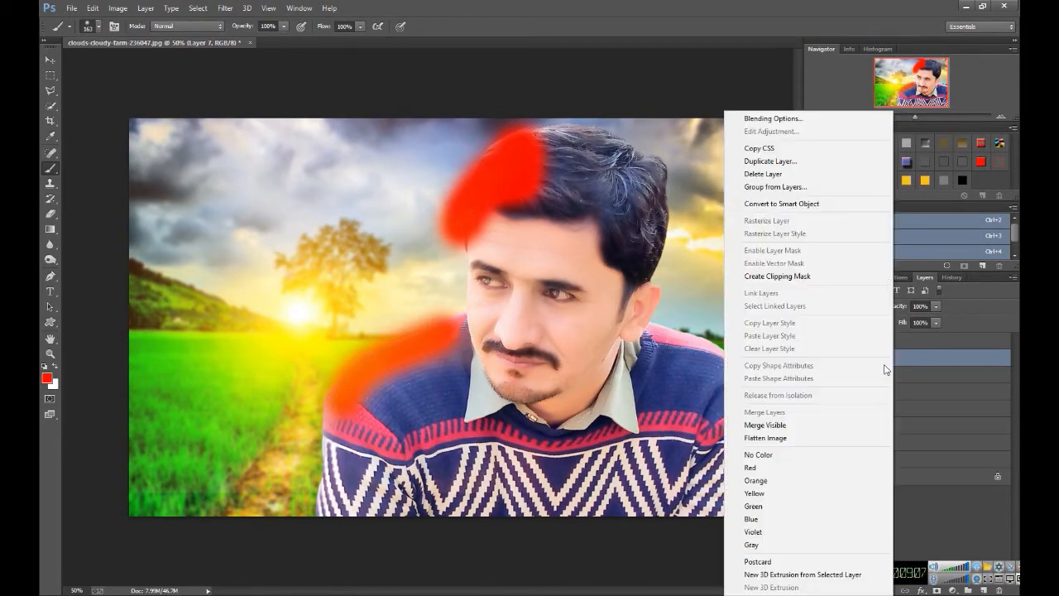
{"action": "left_click", "coordinate": [815, 274]}
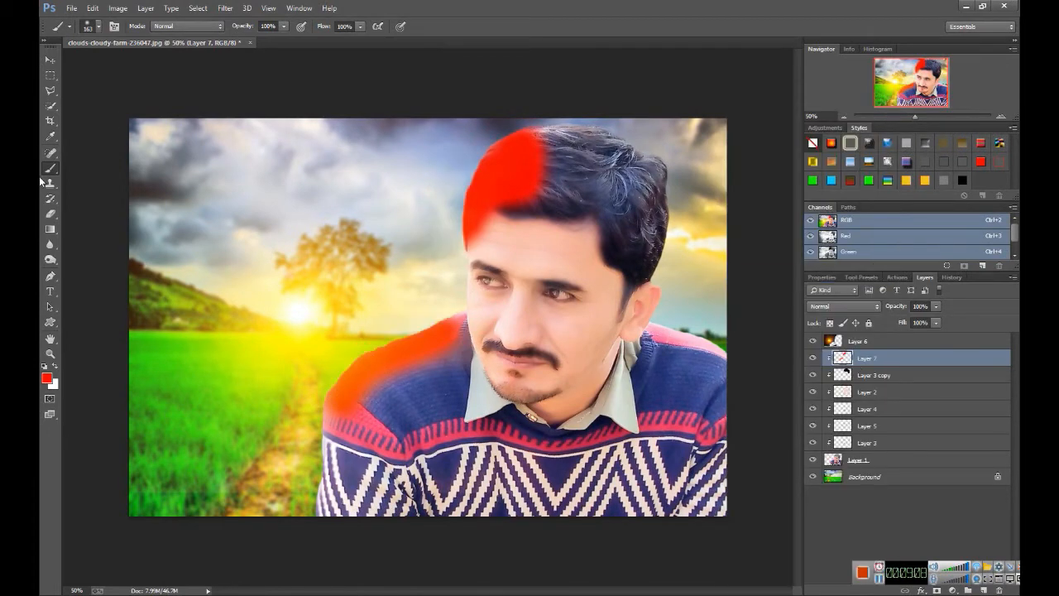
{"action": "left_click", "coordinate": [50, 217]}
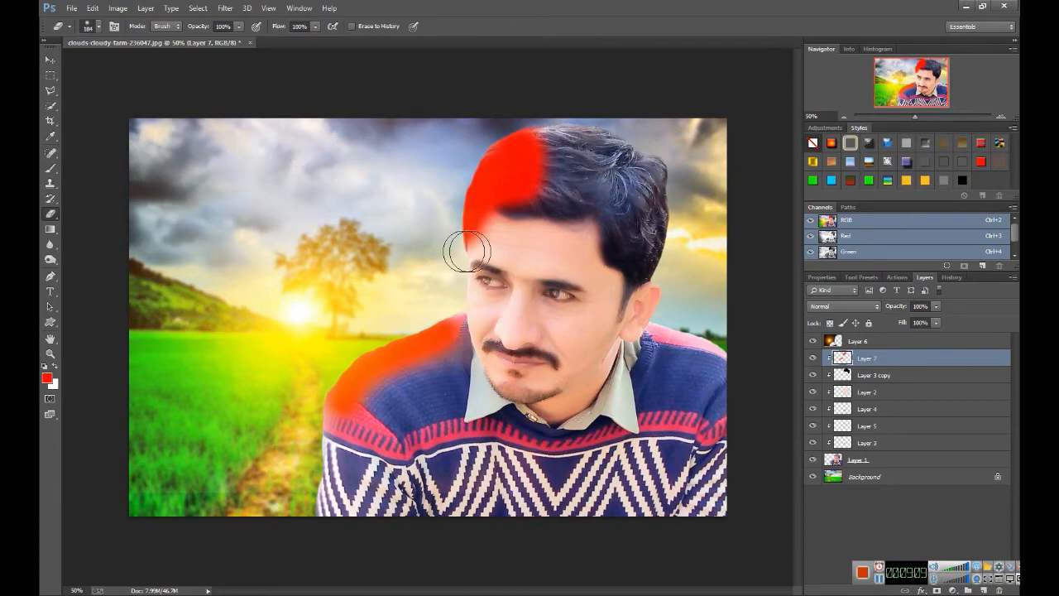
{"action": "left_click", "coordinate": [853, 308]}
{"action": "left_click", "coordinate": [827, 465]}
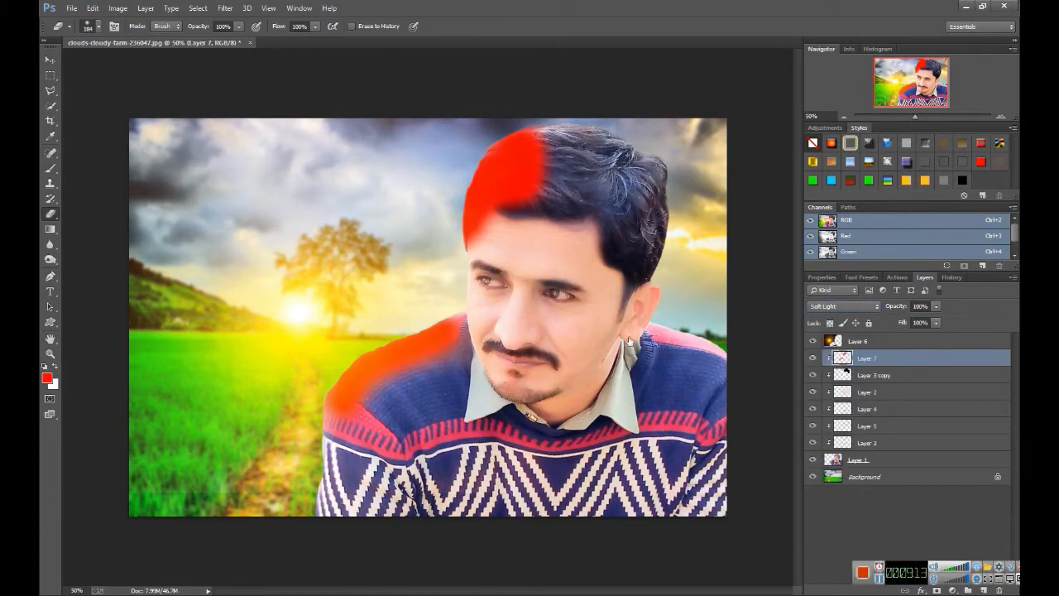
Step: Set the soft eraser to 59 px and lower the red layer's opacity to 21%
{"action": "right_click", "coordinate": [511, 237]}
{"action": "left_click", "coordinate": [616, 281]}
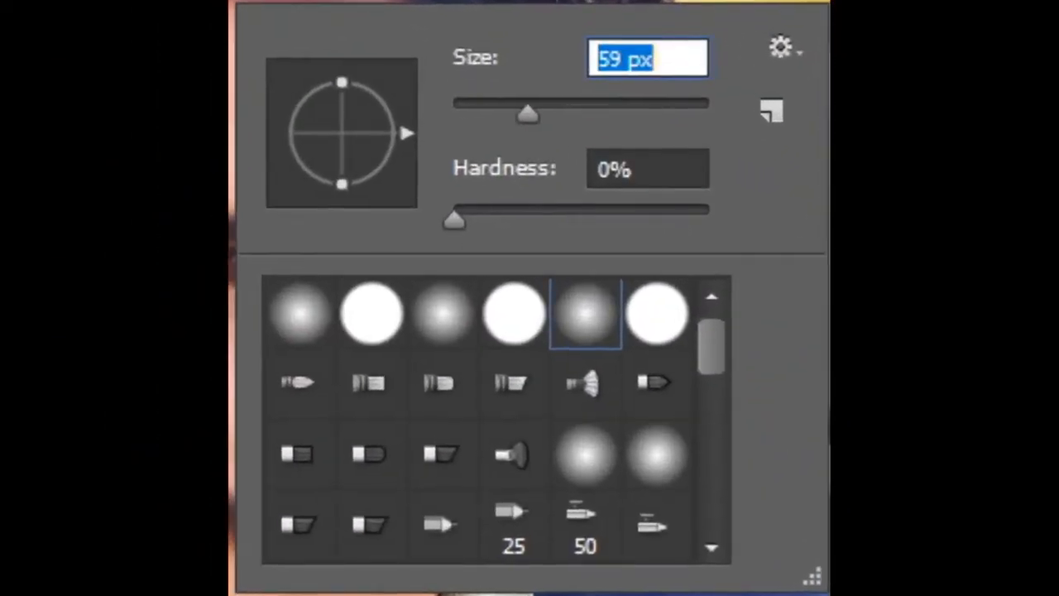
{"action": "key", "text": "Return"}
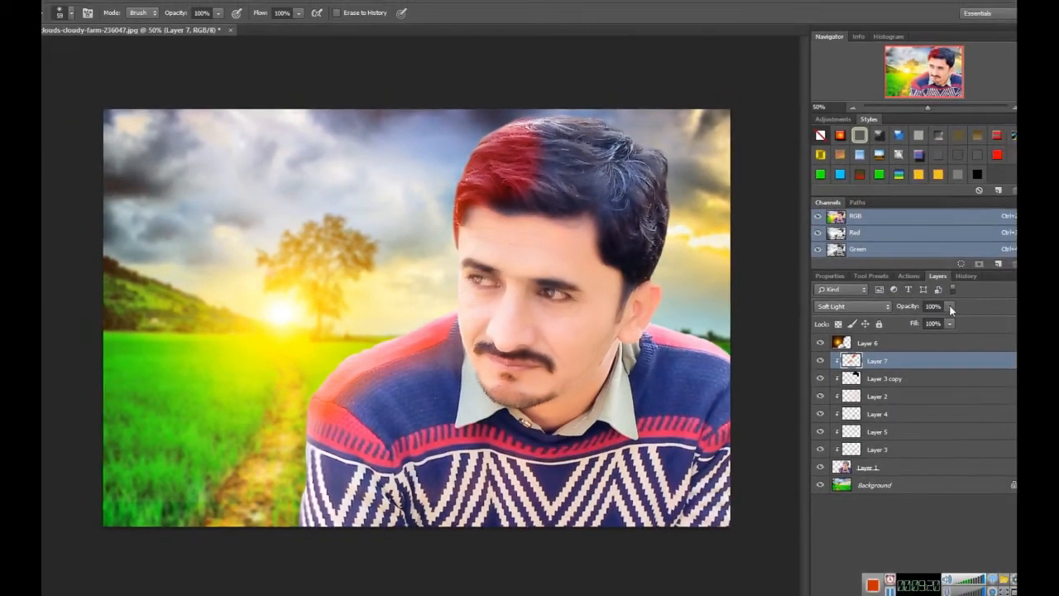
{"action": "left_click", "coordinate": [942, 305]}
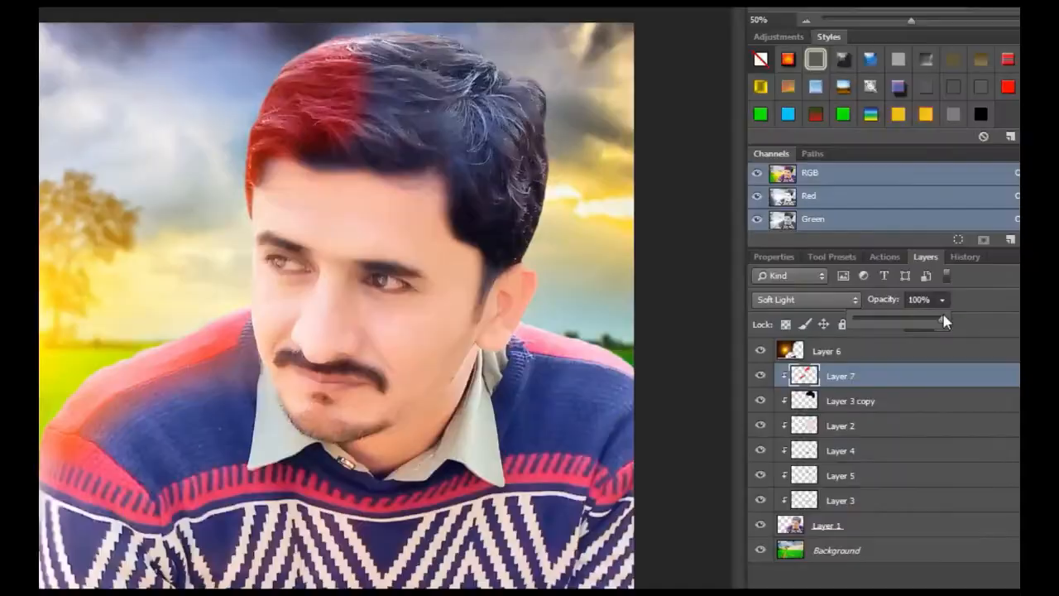
{"action": "left_click_drag", "start_coordinate": [941, 318], "coordinate": [889, 322]}
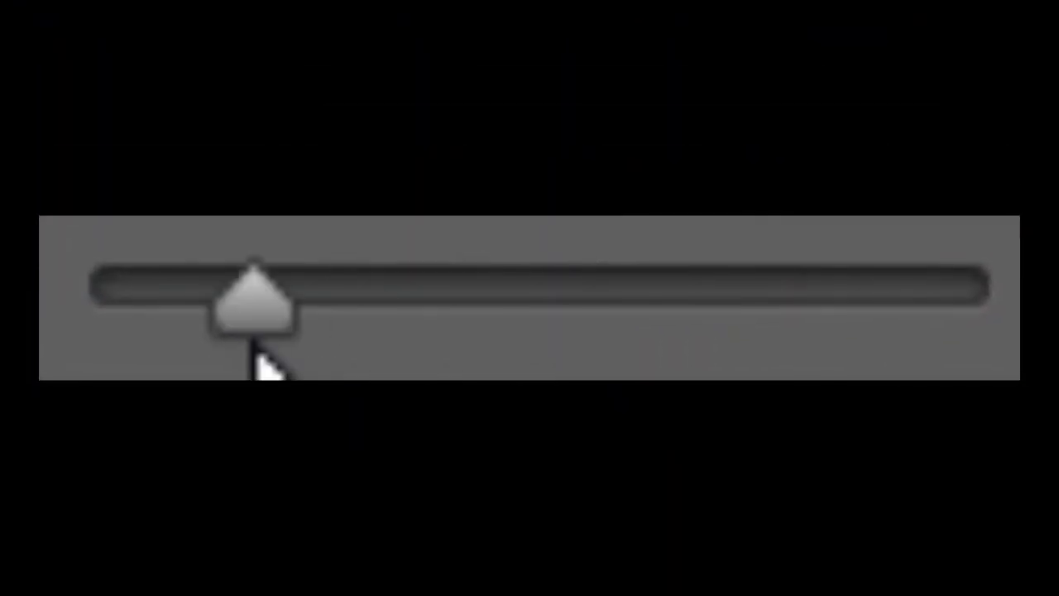
{"action": "left_click_drag", "start_coordinate": [256, 356], "coordinate": [290, 356]}
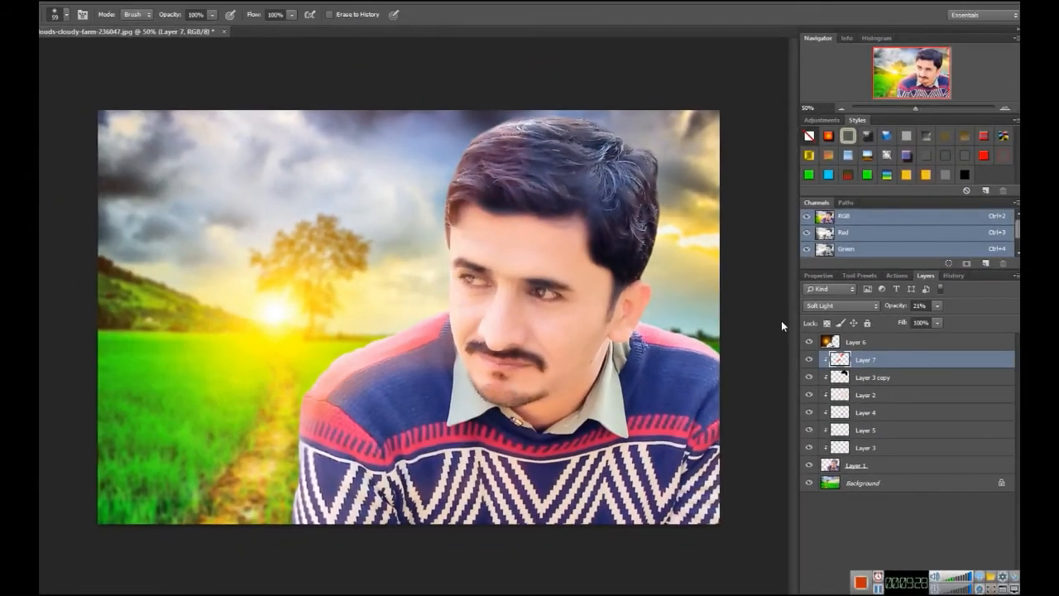
Step: Enlarge the soft eraser to 89 px with 0% hardness for softening the red tint in the hair
{"action": "right_click", "coordinate": [581, 151]}
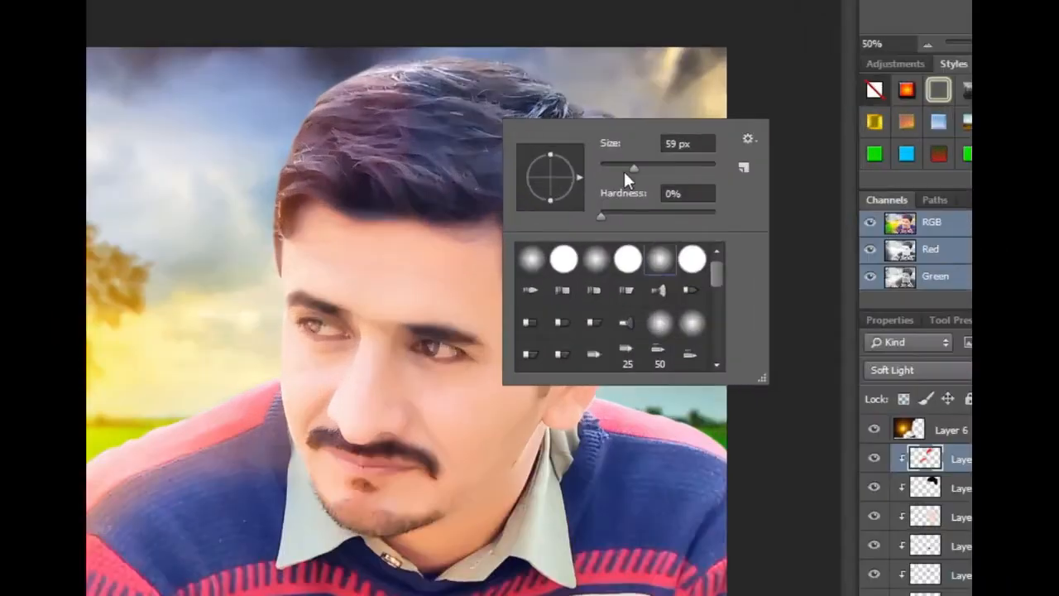
{"action": "left_click_drag", "start_coordinate": [652, 181], "coordinate": [669, 181]}
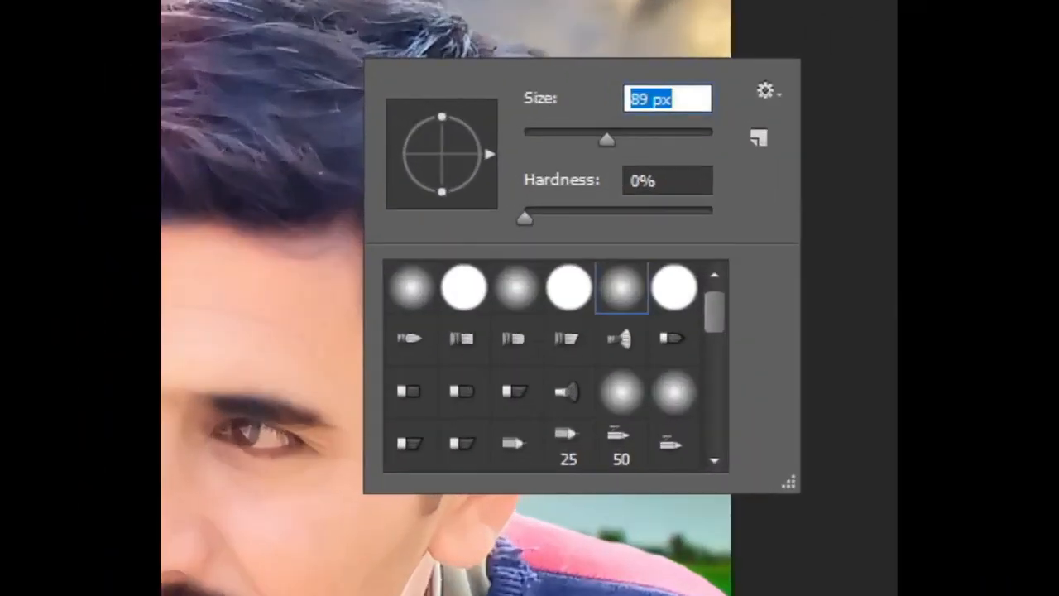
{"action": "key", "text": "Return"}
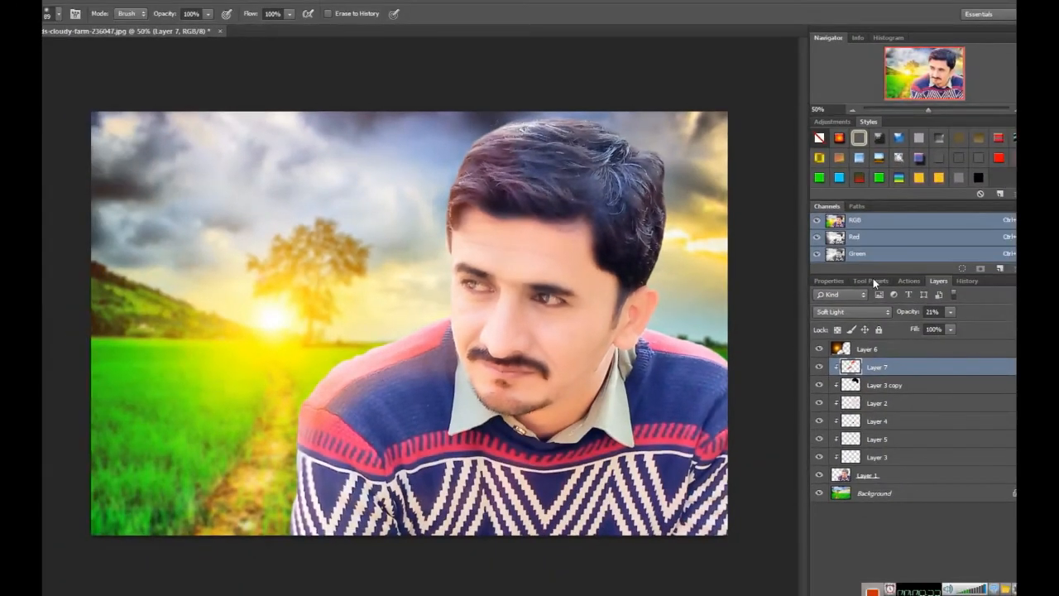
Step: Bring the flying birds into the portrait composite, close their source image and move them onto the sky beside the man
{"action": "left_click", "coordinate": [47, 60]}
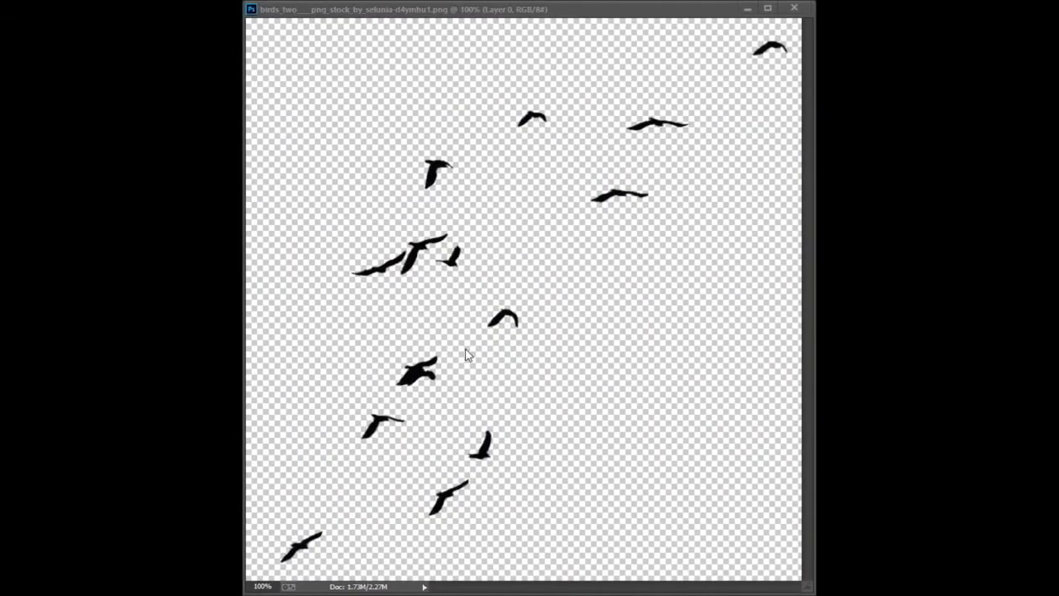
{"action": "left_click_drag", "start_coordinate": [507, 321], "coordinate": [936, 223]}
{"action": "left_click", "coordinate": [794, 7]}
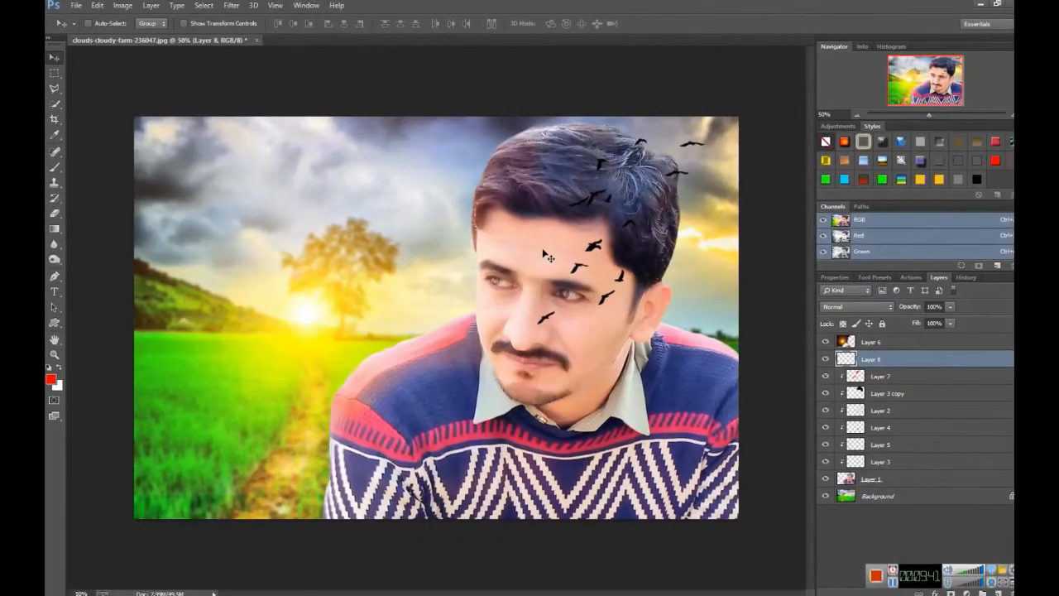
{"action": "left_click_drag", "start_coordinate": [627, 265], "coordinate": [284, 218]}
Step: Shrink the birds to about 64% width and 65% height, place them above the hill and tree, and slightly lower their opacity
{"action": "key", "text": "ctrl+t"}
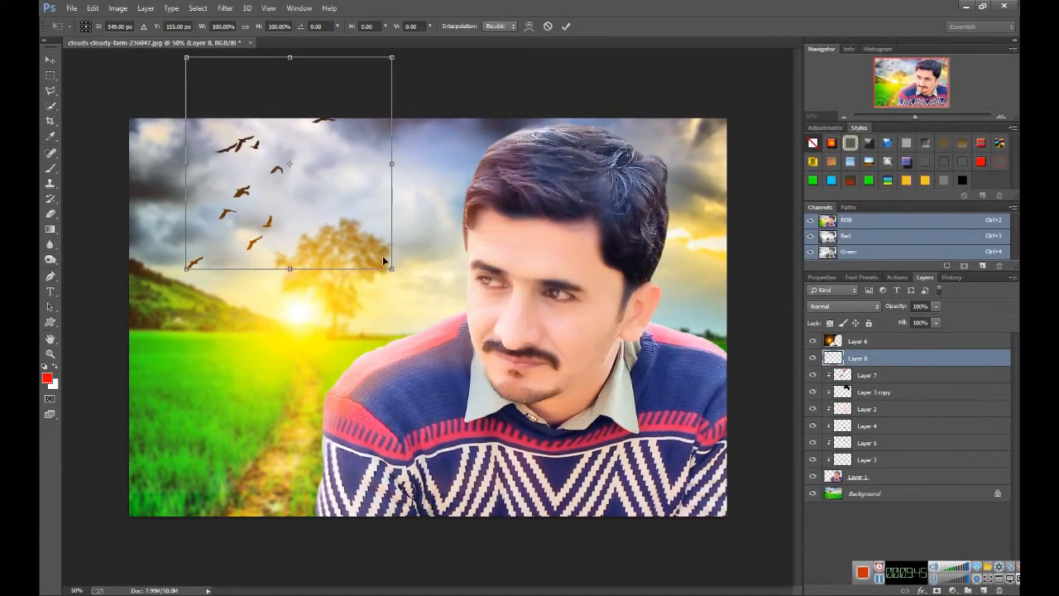
{"action": "left_click_drag", "start_coordinate": [392, 271], "coordinate": [356, 233]}
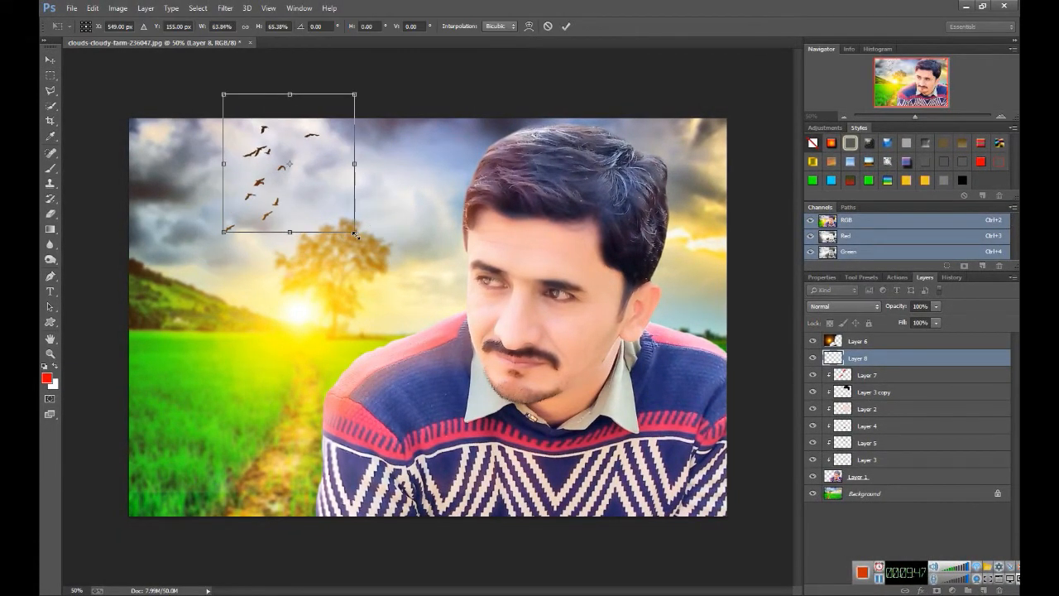
{"action": "key", "text": "Escape"}
{"action": "left_click_drag", "start_coordinate": [321, 194], "coordinate": [281, 202]}
{"action": "left_click", "coordinate": [936, 306]}
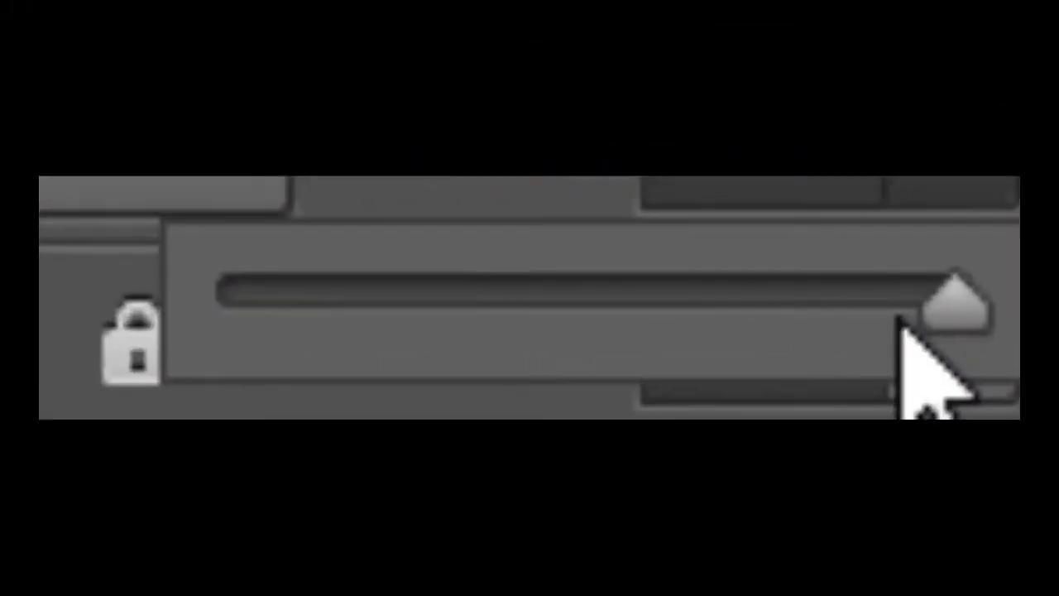
{"action": "left_click_drag", "start_coordinate": [930, 321], "coordinate": [912, 321]}
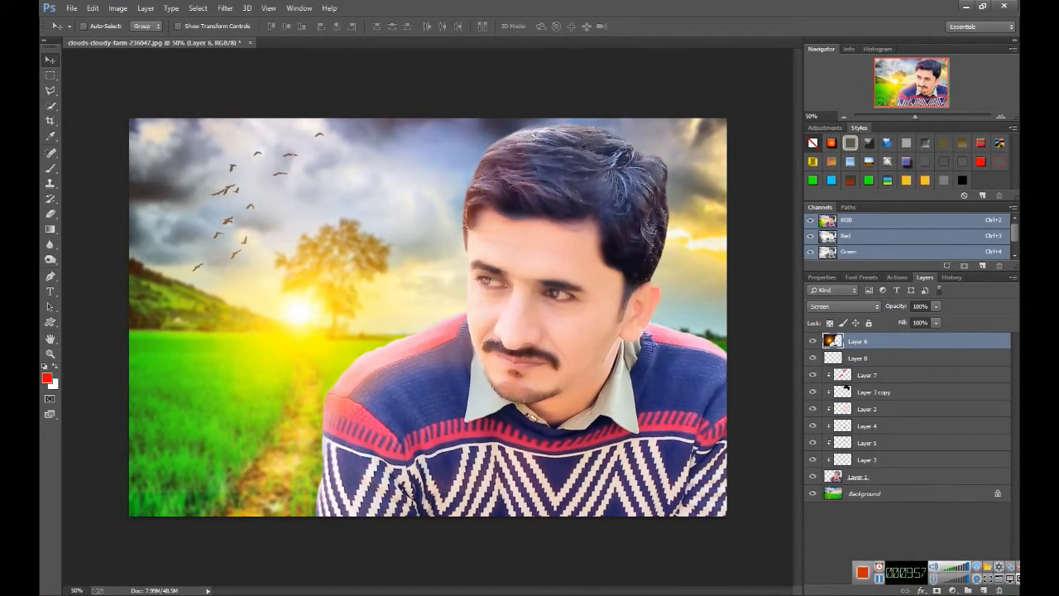
Step: Add a new layer above Layer 6 and use Apply Image with the Merged layer, RGB channel, Multiply blending and 100% opacity
{"action": "left_click", "coordinate": [982, 589]}
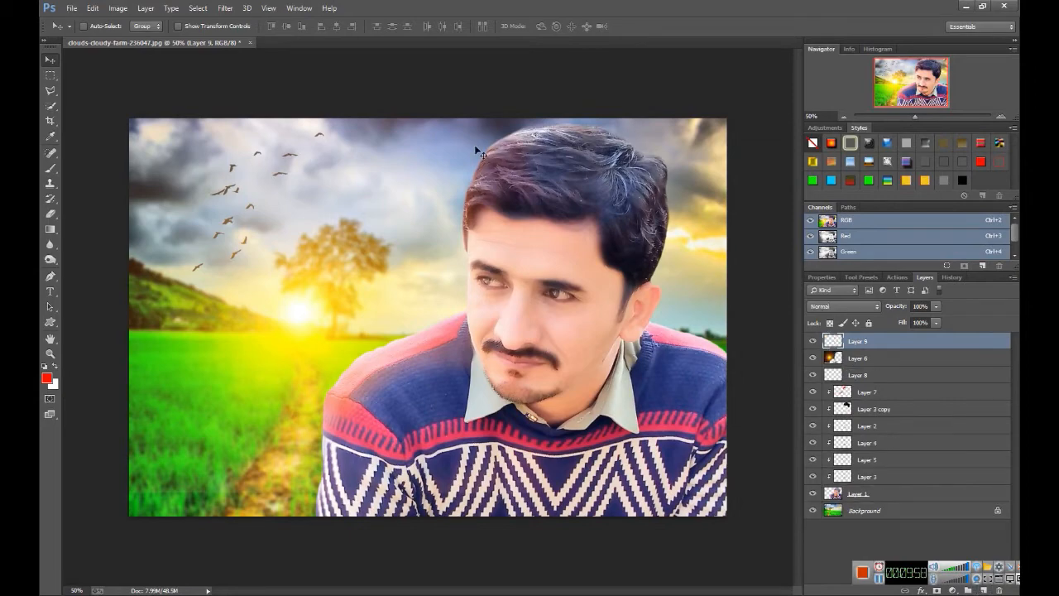
{"action": "left_click", "coordinate": [123, 8]}
{"action": "left_click", "coordinate": [170, 175]}
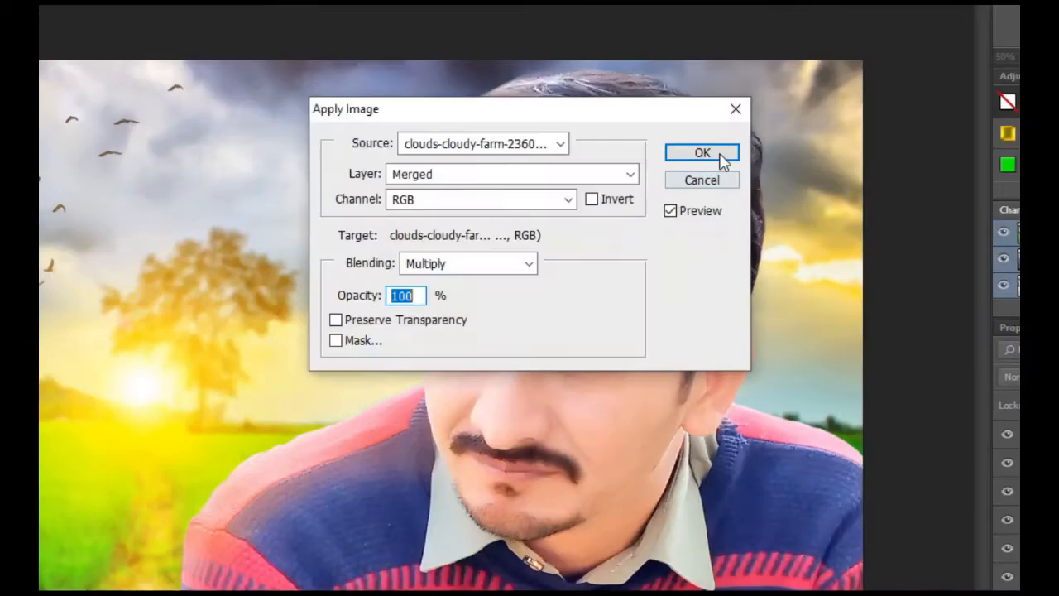
{"action": "left_click", "coordinate": [719, 156]}
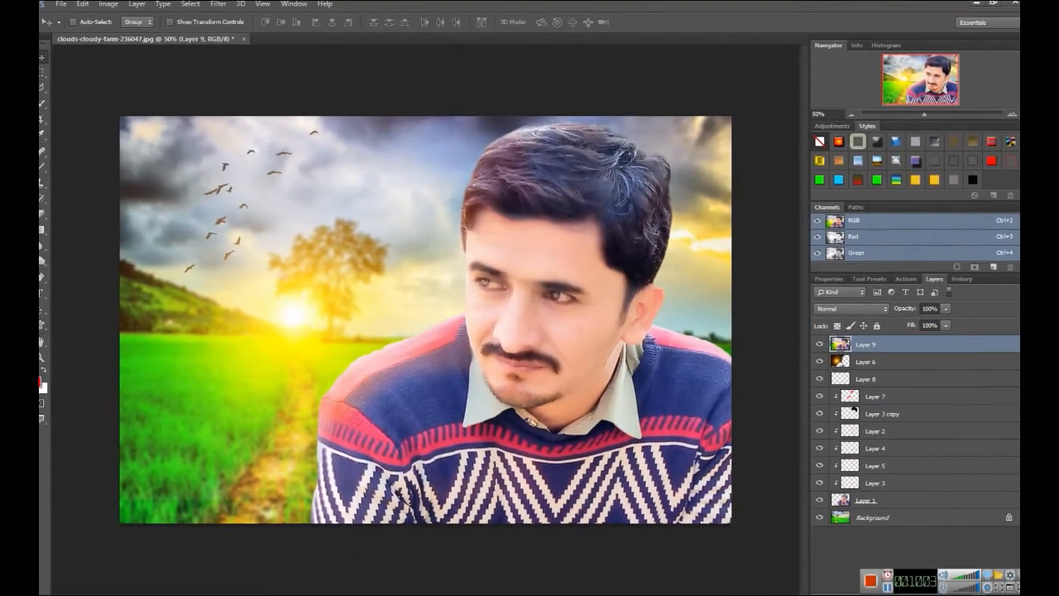
Step: Add a Color Lookup adjustment layer above Layer 9 and choose a 3DLUT look further down the list than FuturisticBleak.3DL
{"action": "left_click", "coordinate": [948, 589]}
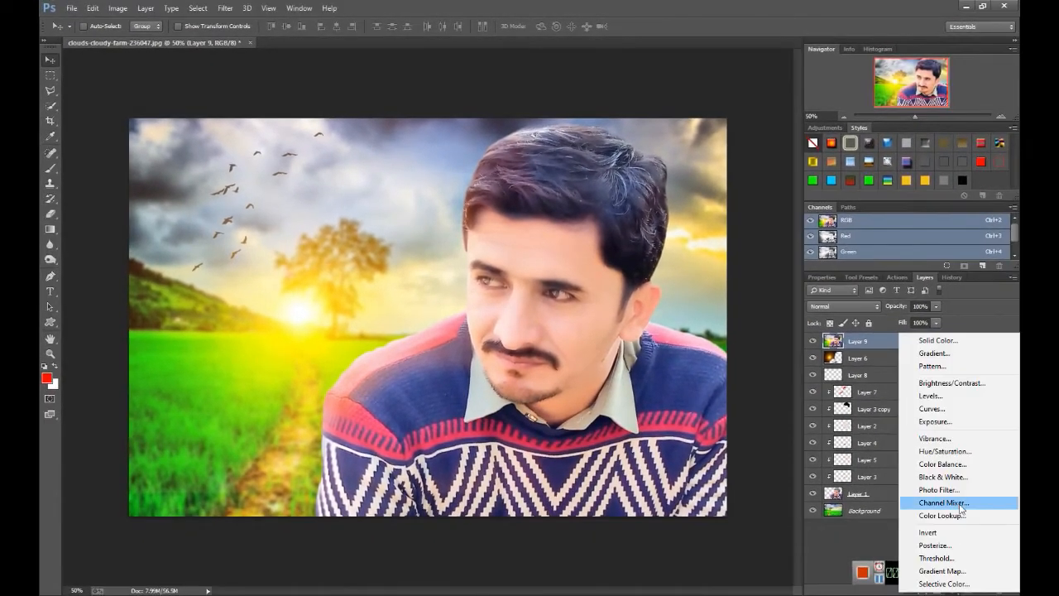
{"action": "left_click", "coordinate": [940, 515]}
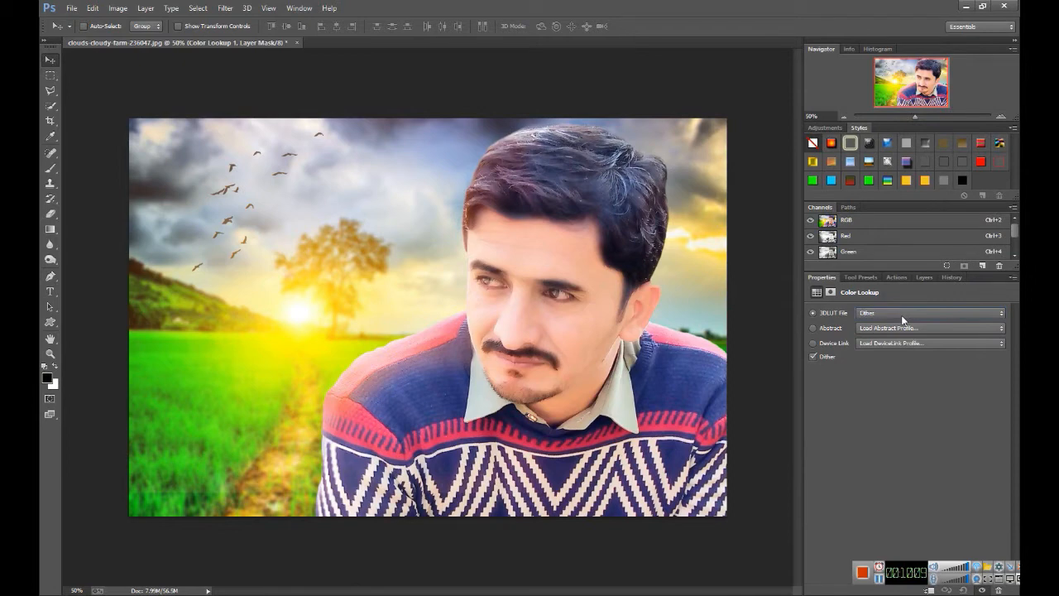
{"action": "left_click", "coordinate": [901, 319]}
{"action": "key", "text": "Down"}
{"action": "key", "text": "Down"}
{"action": "key", "text": "Down"}
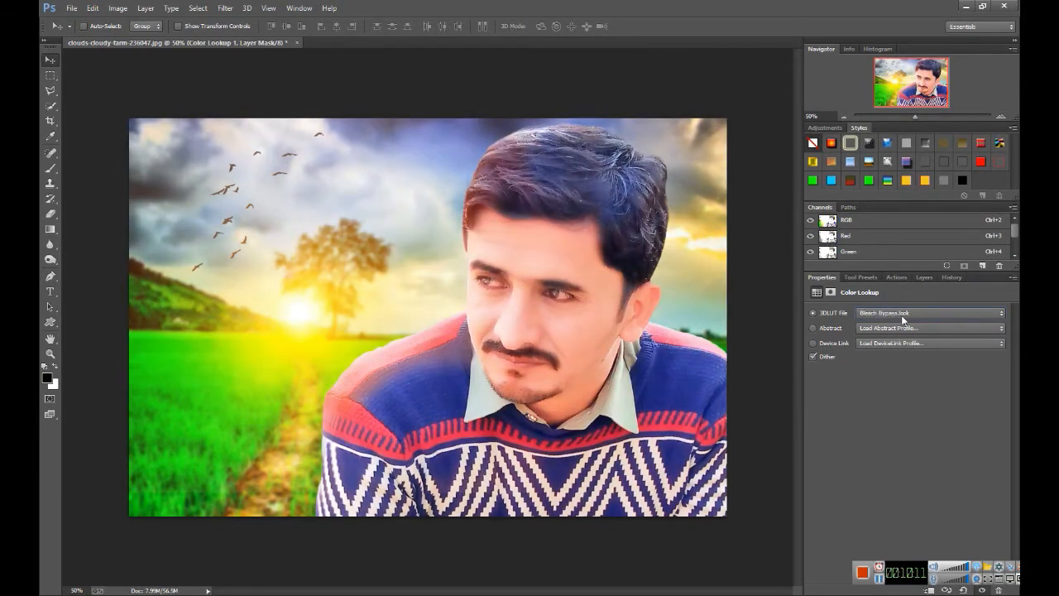
{"action": "key", "text": "Down"}
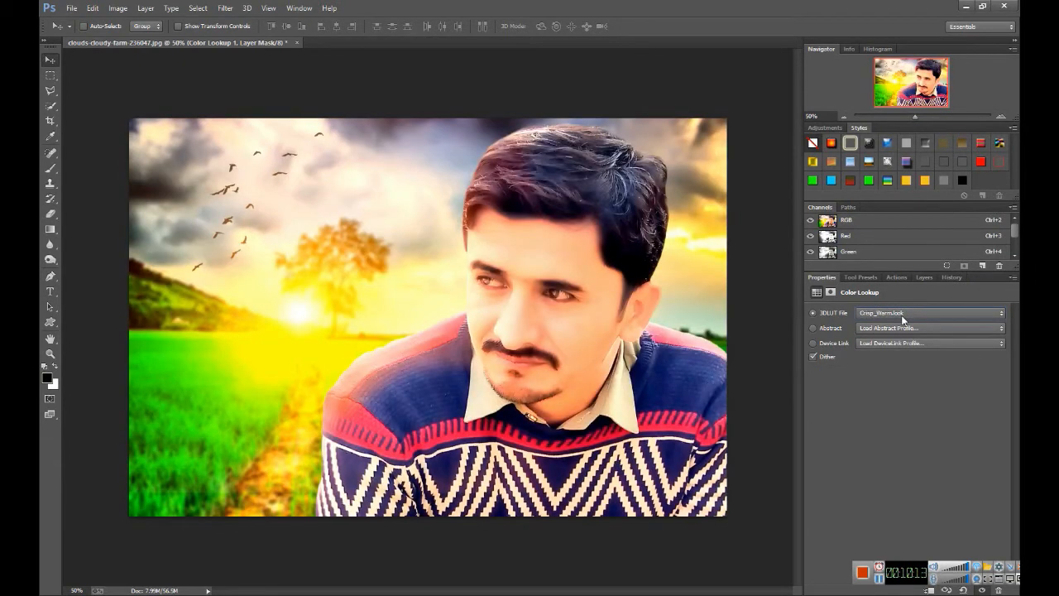
{"action": "key", "text": "Down"}
{"action": "key", "text": "Down"}
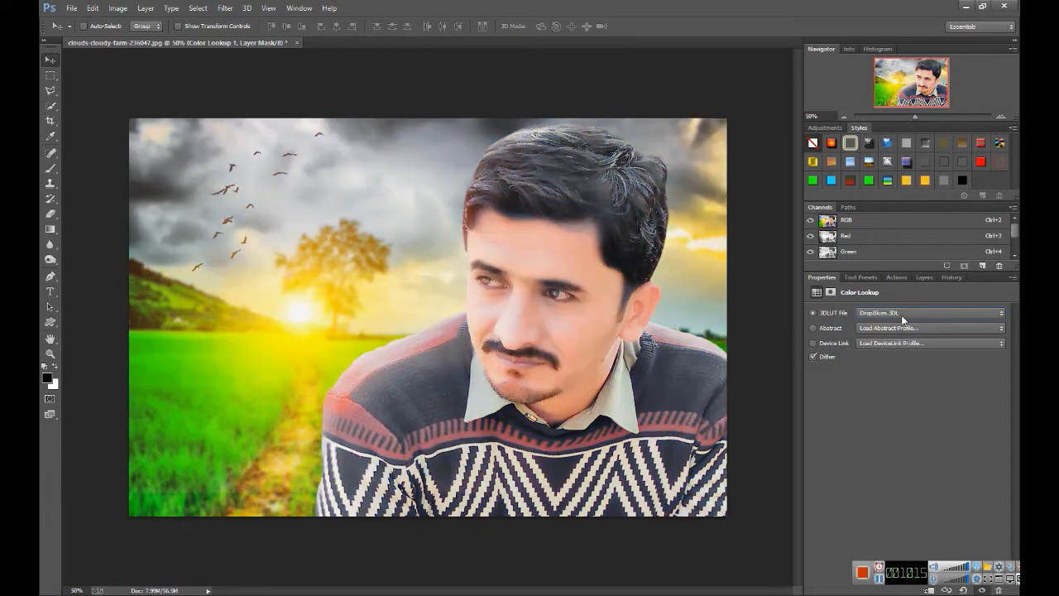
{"action": "key", "text": "Down"}
{"action": "key", "text": "Down"}
{"action": "key", "text": "Down"}
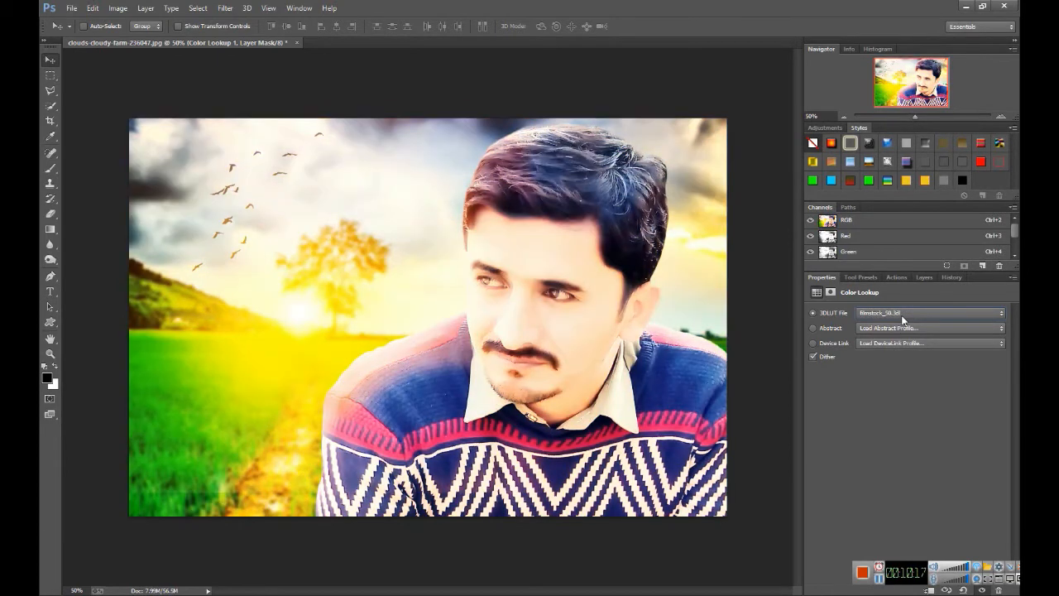
{"action": "key", "text": "Down"}
{"action": "key", "text": "Down"}
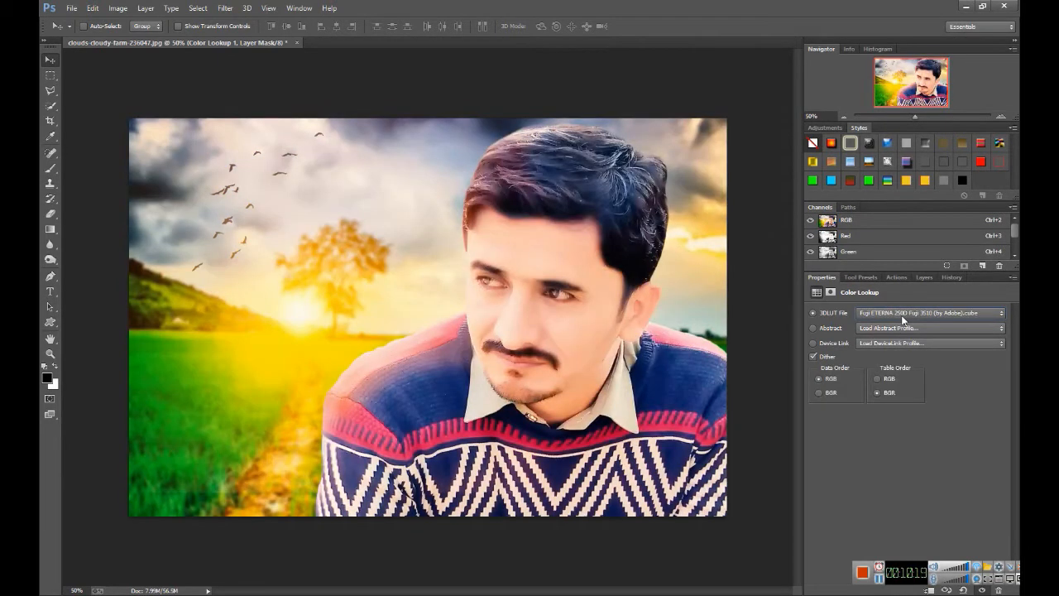
{"action": "key", "text": "Down"}
{"action": "key", "text": "Down"}
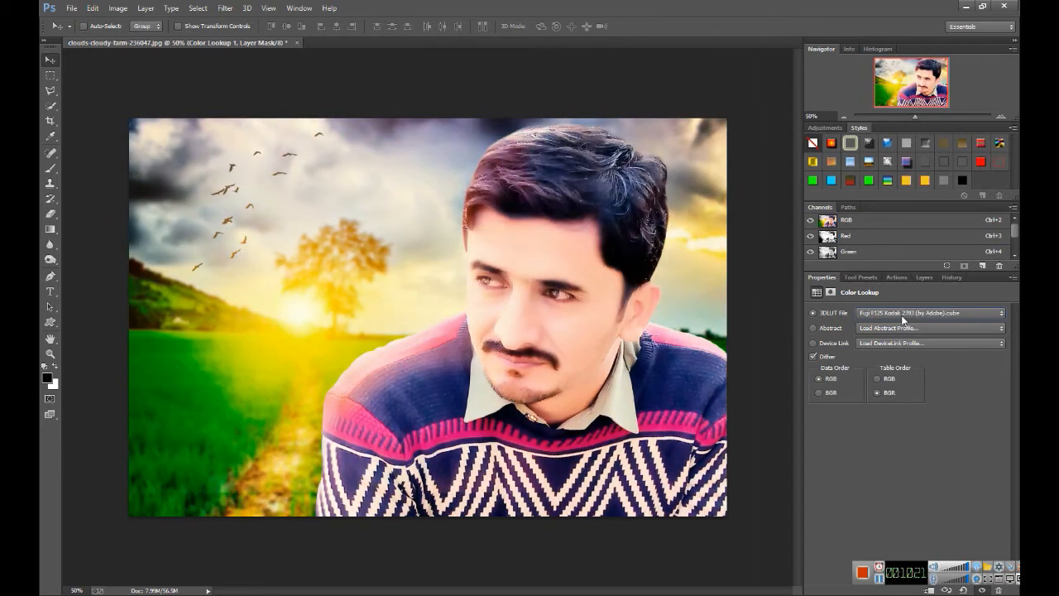
{"action": "key", "text": "Down"}
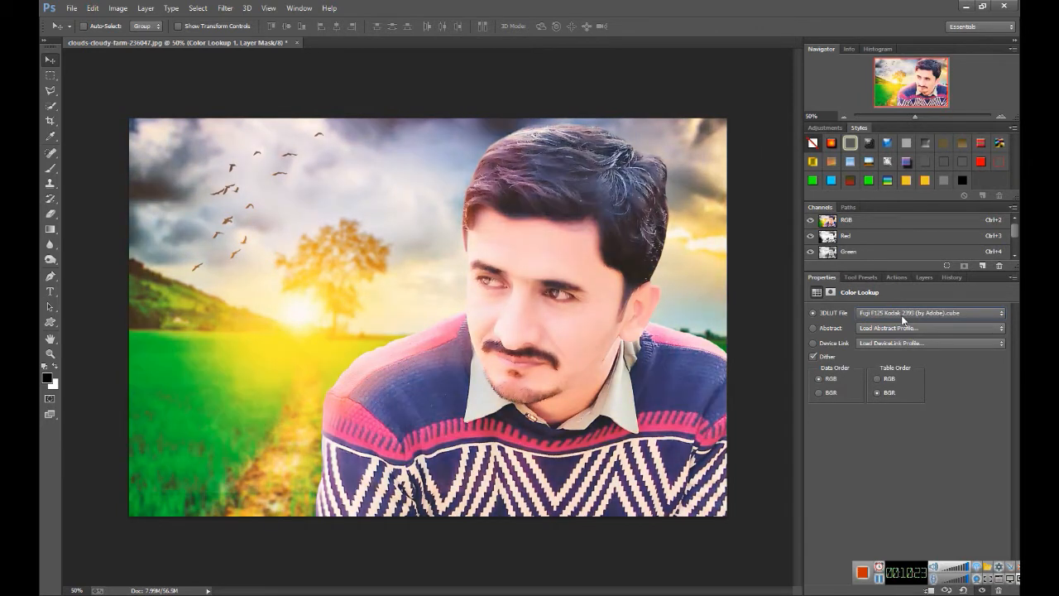
{"action": "key", "text": "Down"}
{"action": "key", "text": "Down"}
{"action": "key", "text": "Down"}
{"action": "key", "text": "Down"}
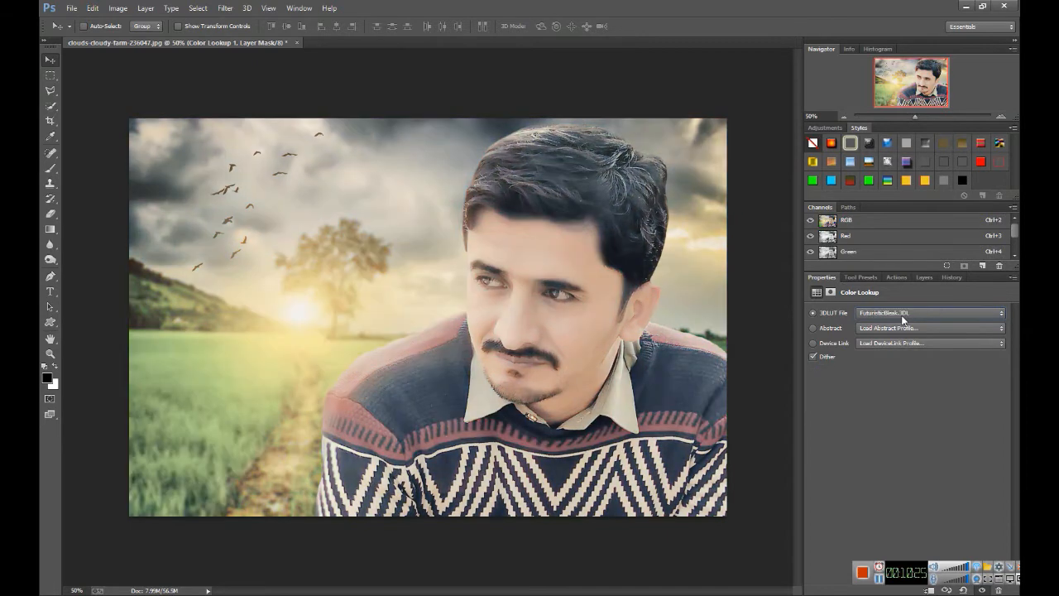
{"action": "key", "text": "Down"}
{"action": "key", "text": "Down"}
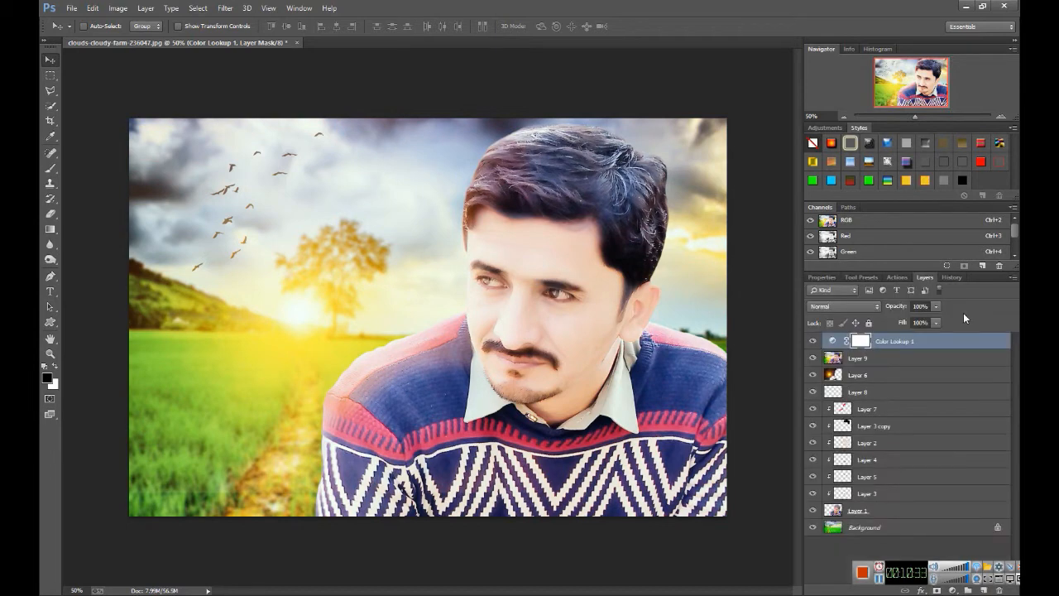
Step: Reduce the Color Lookup 1 layer's opacity to 53%
{"action": "left_click", "coordinate": [934, 306]}
{"action": "left_click_drag", "start_coordinate": [931, 324], "coordinate": [914, 323]}
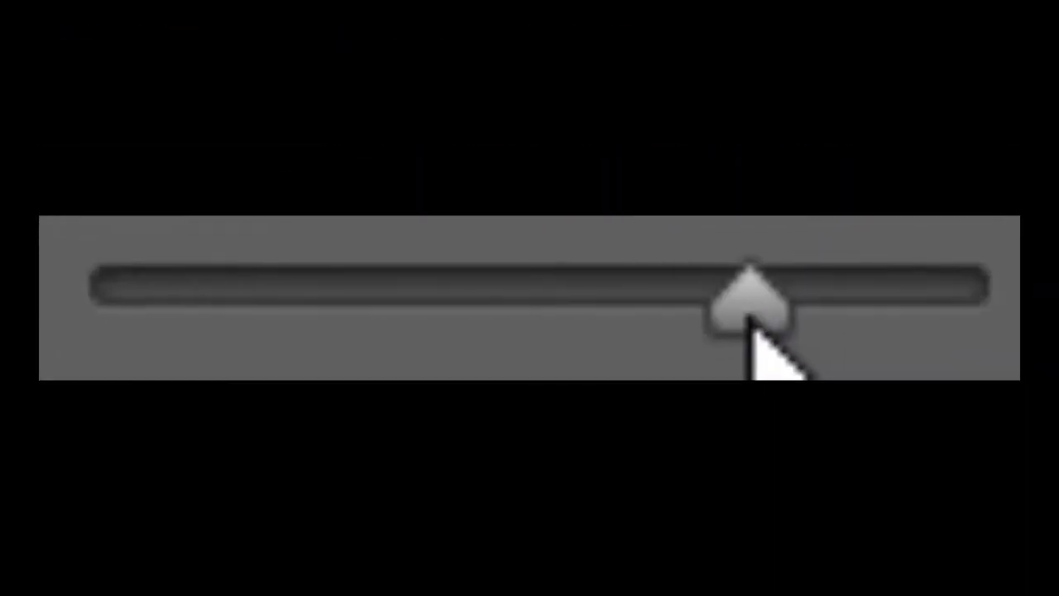
{"action": "left_click_drag", "start_coordinate": [643, 329], "coordinate": [499, 295]}
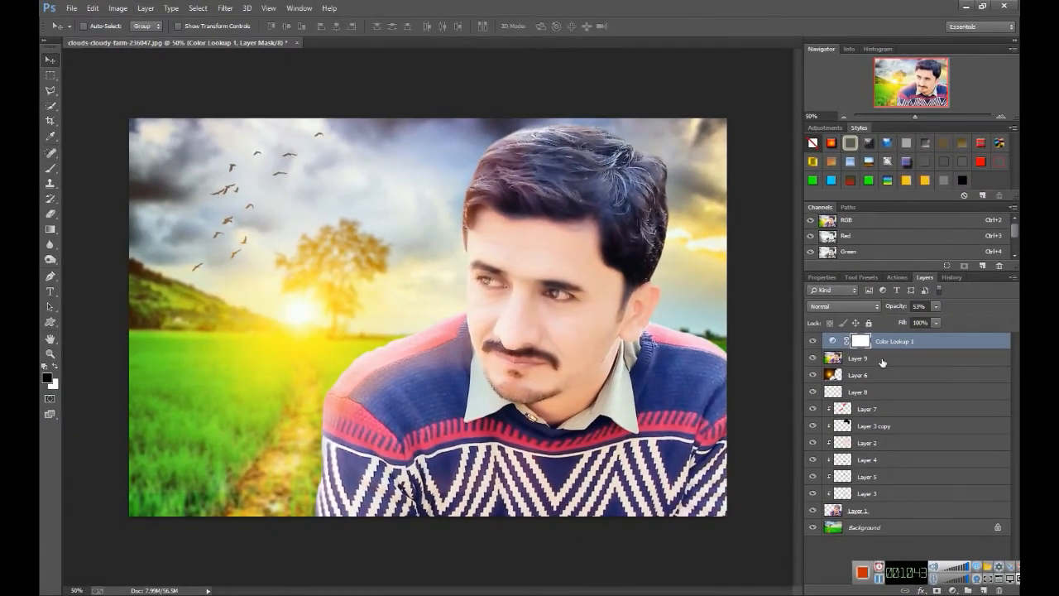
Step: Merge the Color Lookup 1 adjustment layer with Layer 9
{"action": "left_click", "coordinate": [881, 362], "text": "shift"}
{"action": "right_click", "coordinate": [882, 362]}
{"action": "left_click", "coordinate": [743, 399]}
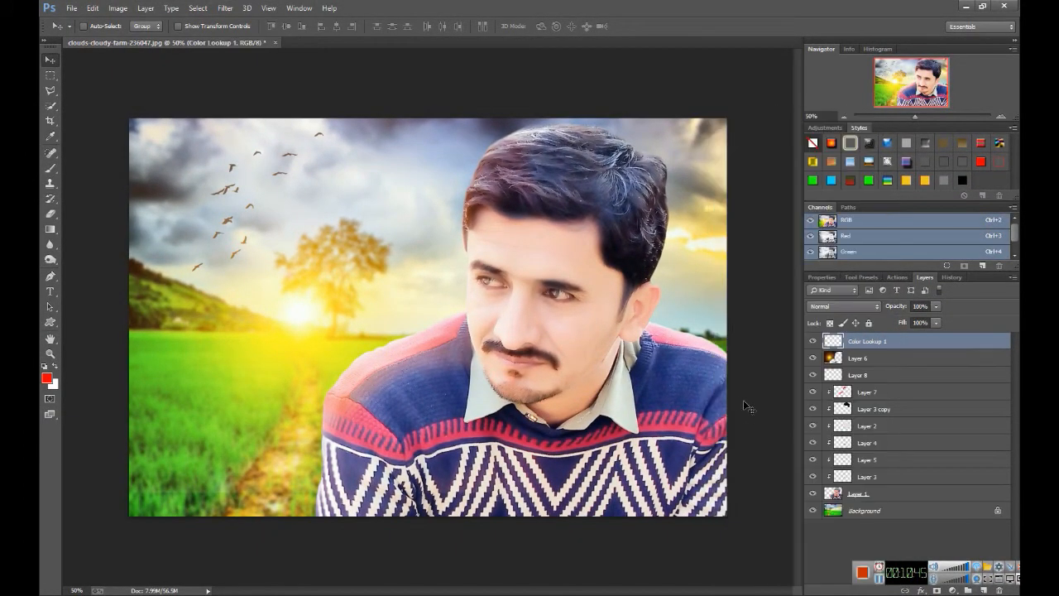
Step: Apply the Brilliance/Warmth filter from Color Efex Pro 3.0 Complete to the merged layer, with the warmth slightly lowered
{"action": "left_click", "coordinate": [225, 7]}
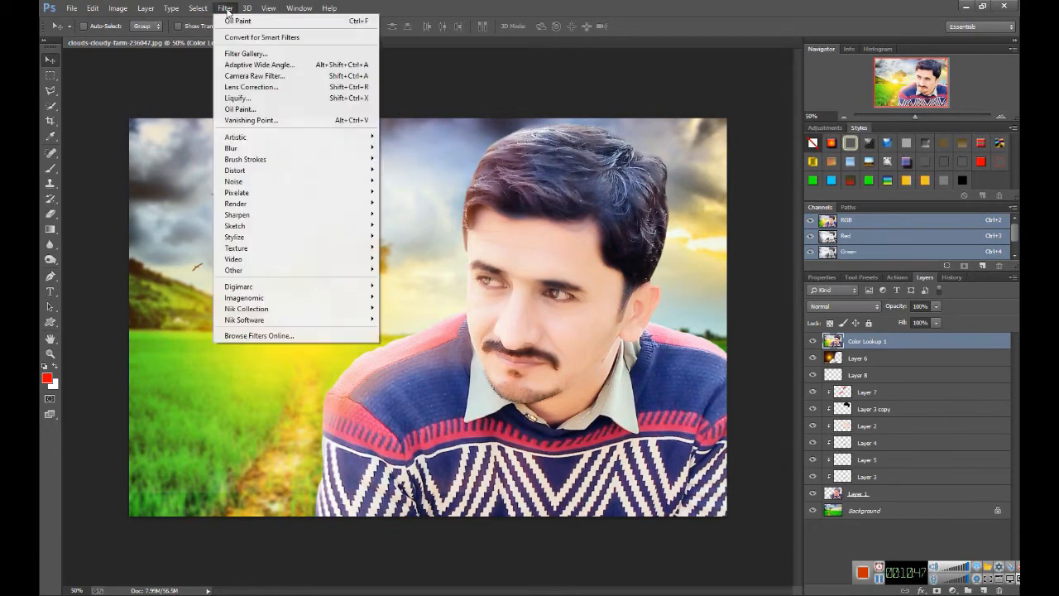
{"action": "mouse_move", "coordinate": [289, 321]}
{"action": "left_click", "coordinate": [396, 320]}
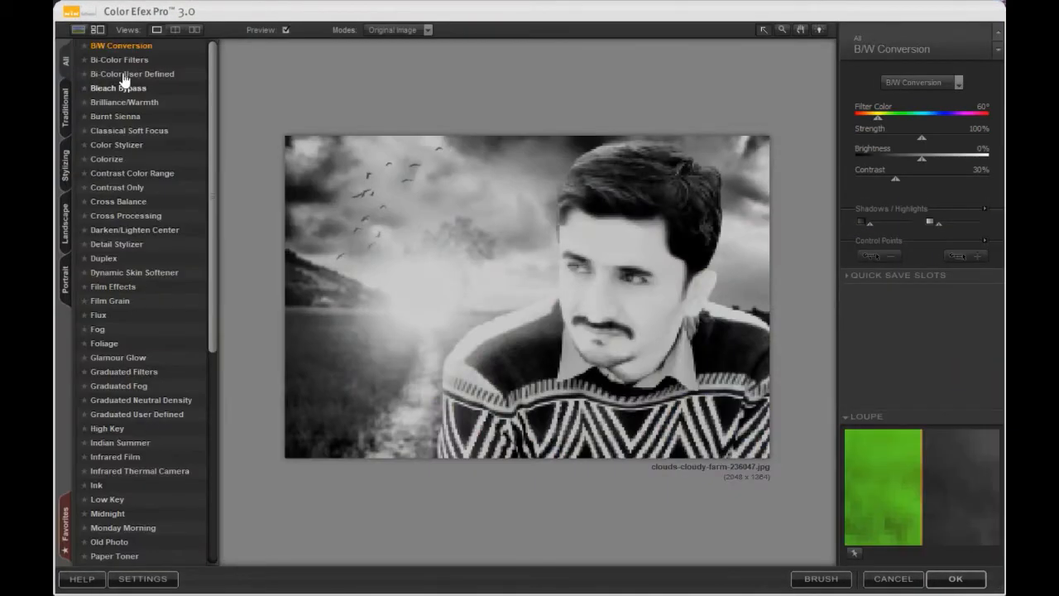
{"action": "left_click", "coordinate": [125, 101]}
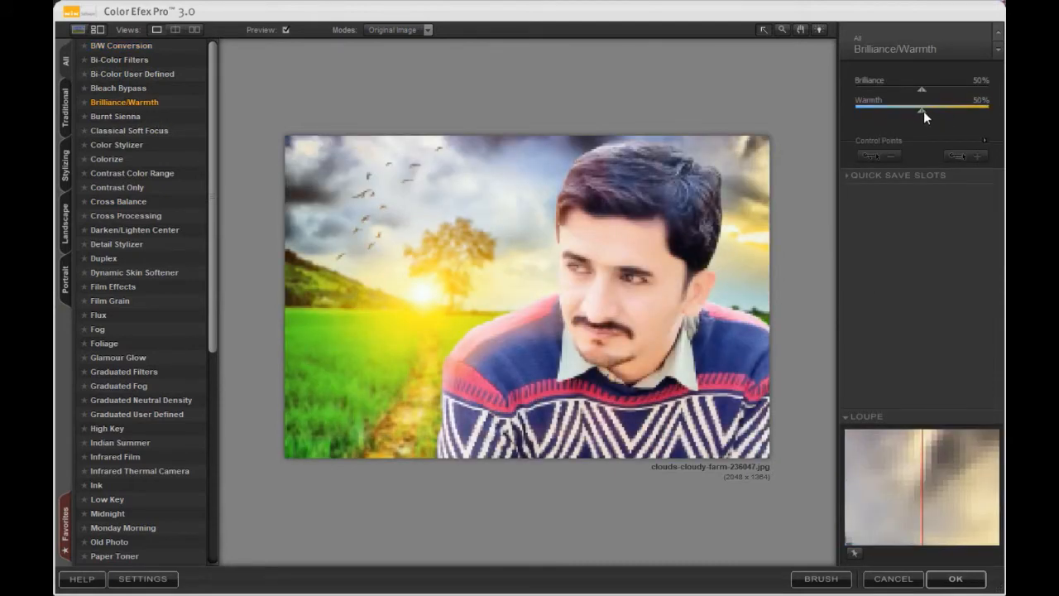
{"action": "left_click_drag", "start_coordinate": [923, 113], "coordinate": [906, 116]}
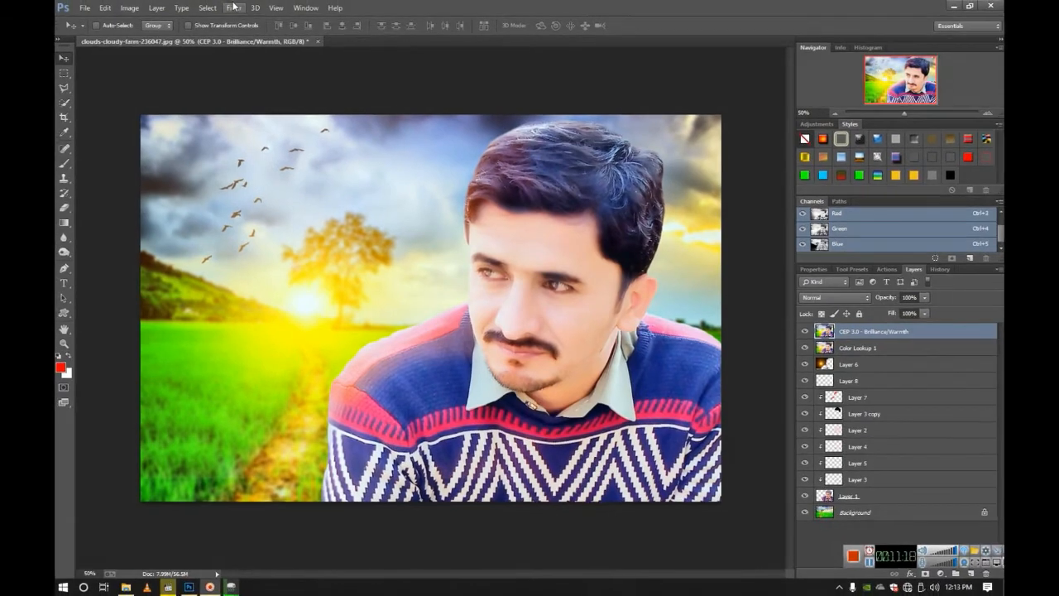
Step: Open Viveza 2 on the Brilliance/Warmth layer and set brightness -12%, contrast -12%, saturation 8% and structure 38%
{"action": "left_click", "coordinate": [226, 8]}
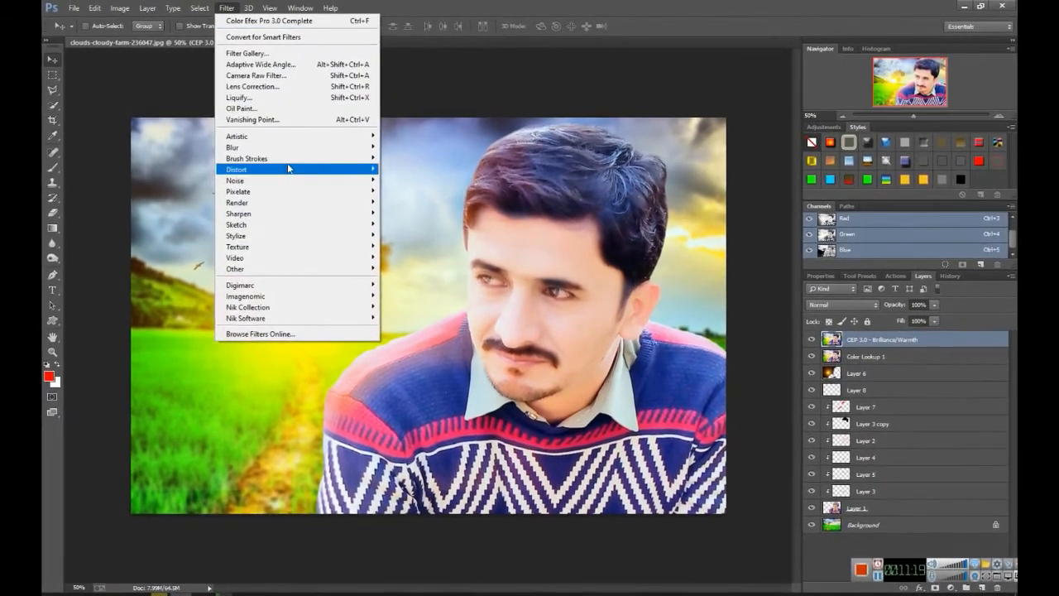
{"action": "mouse_move", "coordinate": [340, 327]}
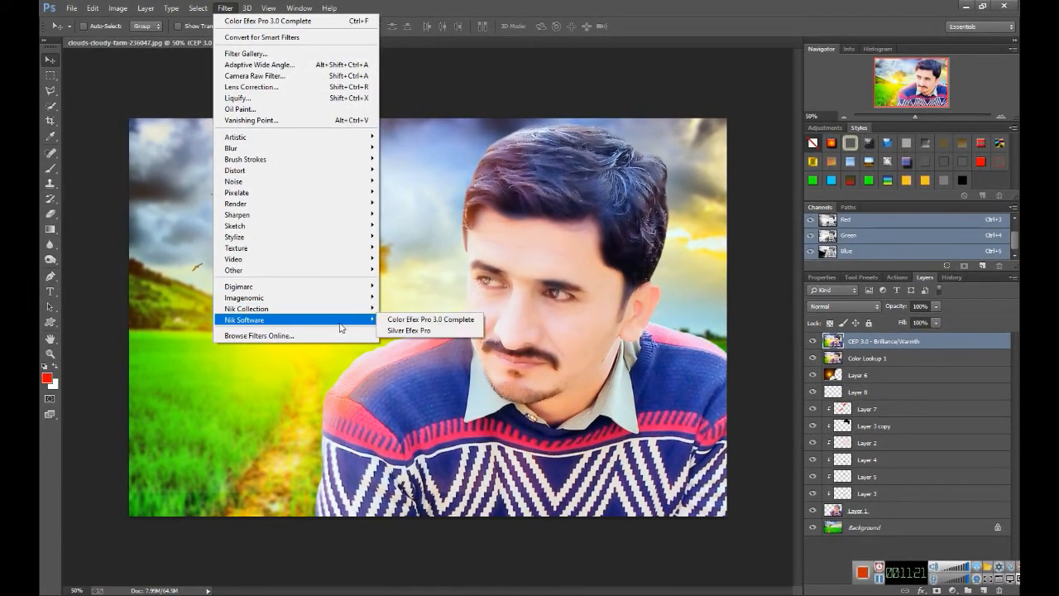
{"action": "mouse_move", "coordinate": [356, 311]}
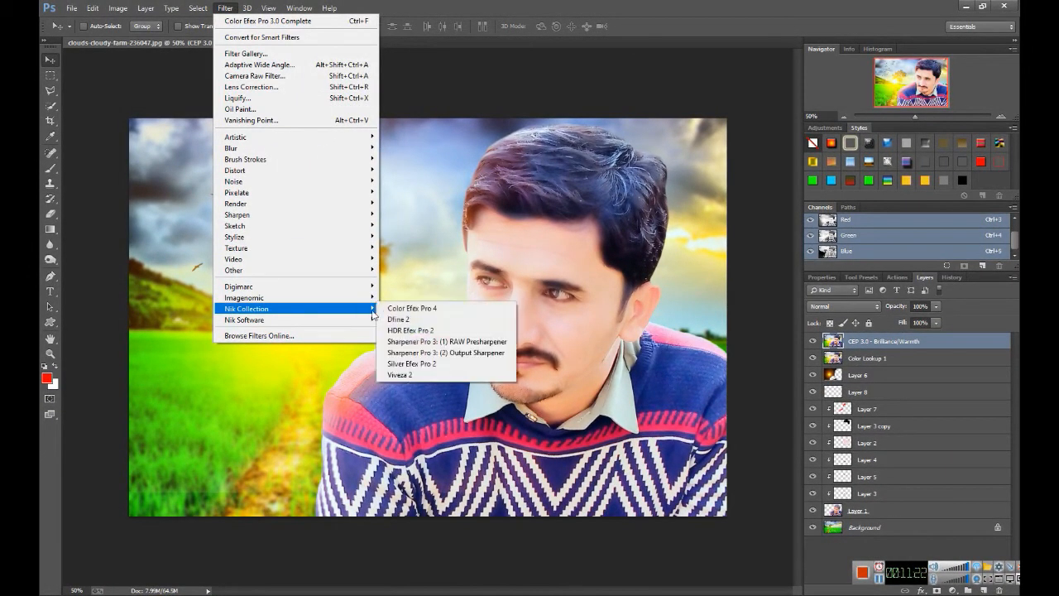
{"action": "left_click", "coordinate": [409, 375]}
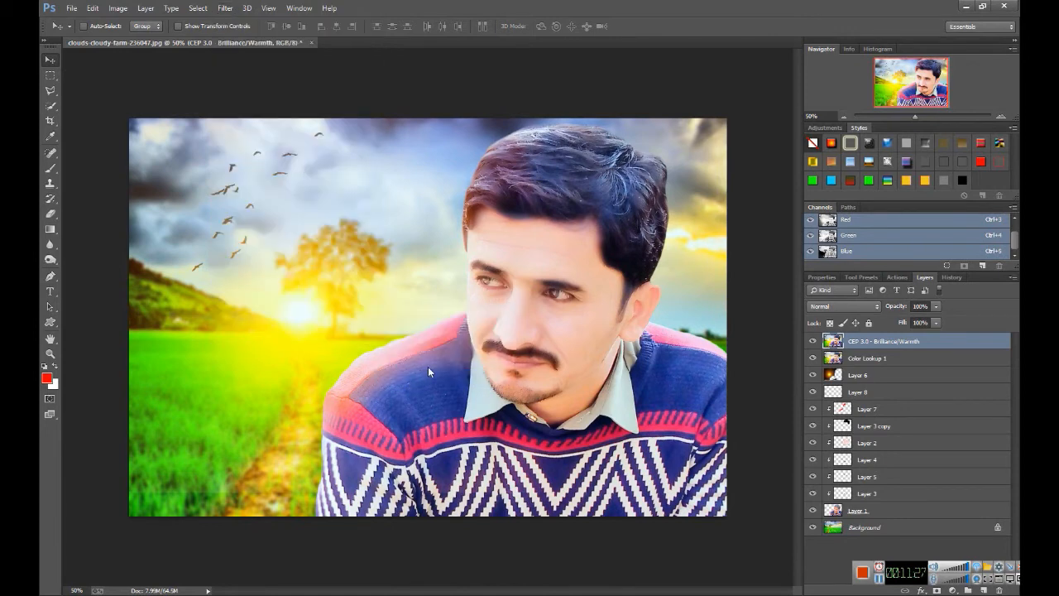
{"action": "left_click", "coordinate": [880, 579]}
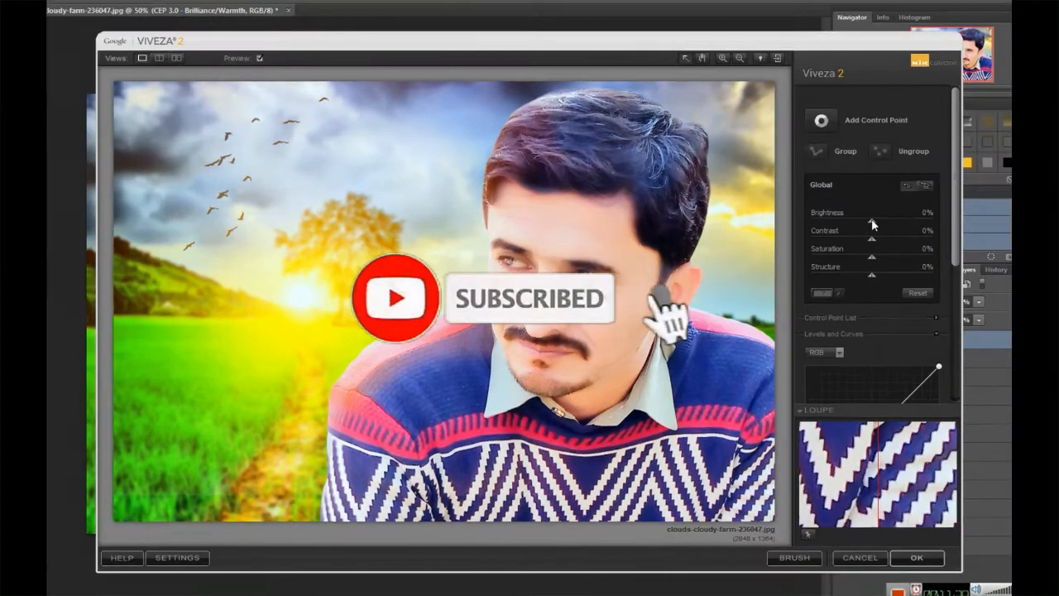
{"action": "left_click_drag", "start_coordinate": [839, 233], "coordinate": [897, 205]}
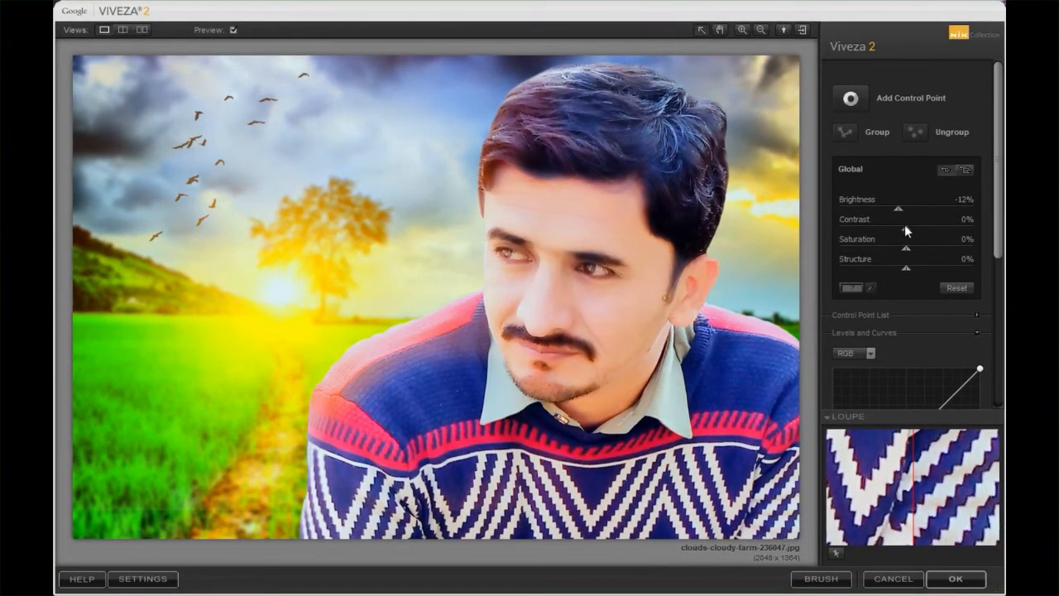
{"action": "left_click_drag", "start_coordinate": [909, 231], "coordinate": [931, 265]}
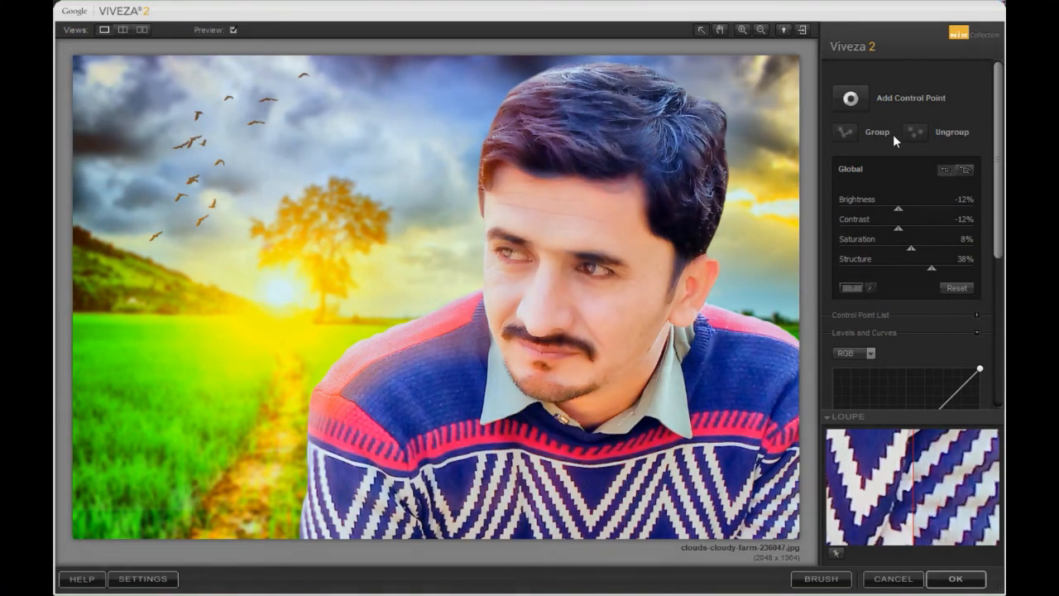
Step: Compare the image with the Viveza 2 preview off and on, and apply the filter
{"action": "left_click", "coordinate": [233, 28]}
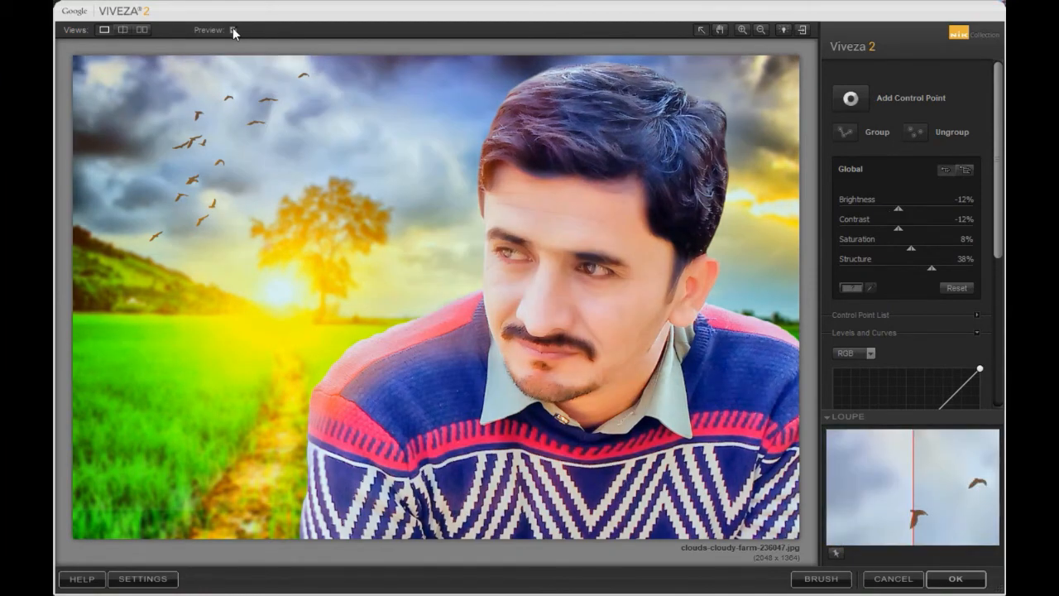
{"action": "left_click", "coordinate": [232, 28]}
{"action": "left_click", "coordinate": [232, 28]}
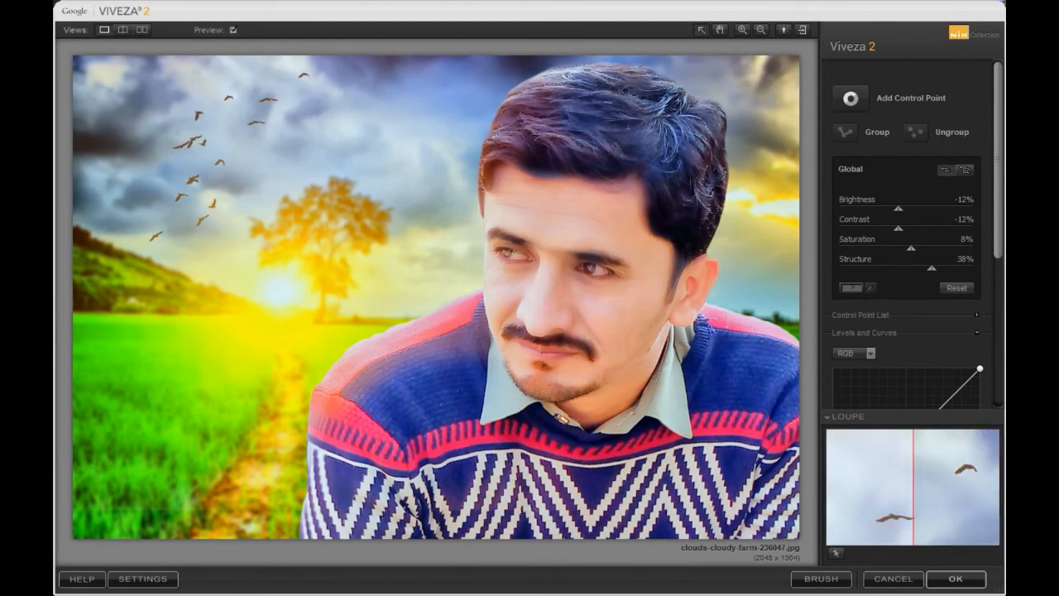
{"action": "left_click", "coordinate": [956, 581]}
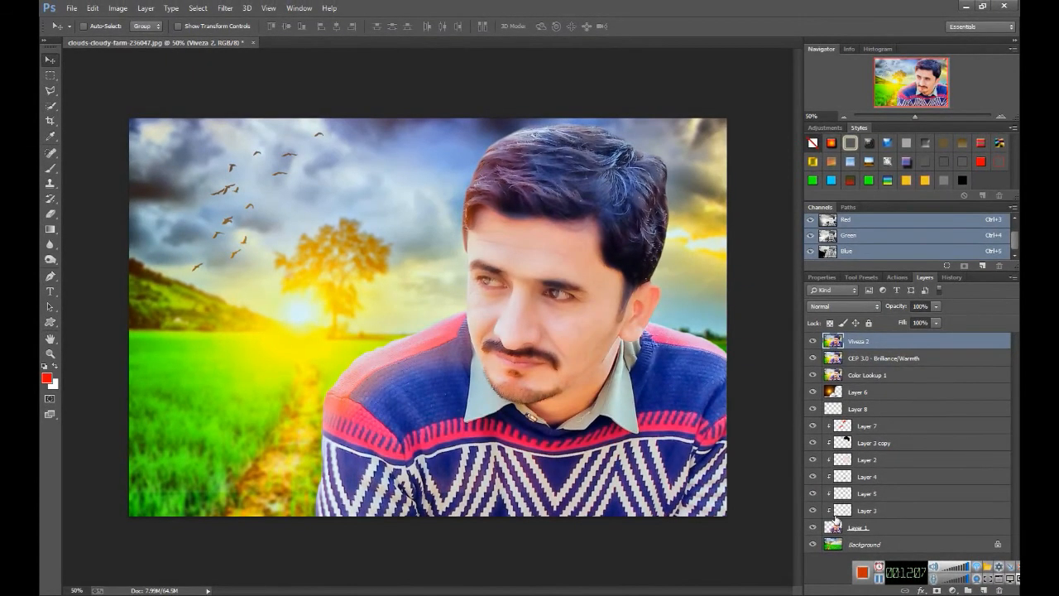
Step: Open the Camera Raw Filter, place a large tilted radial filter around the man and the sun, and set its outside exposure to about -0.20
{"action": "left_click", "coordinate": [227, 9]}
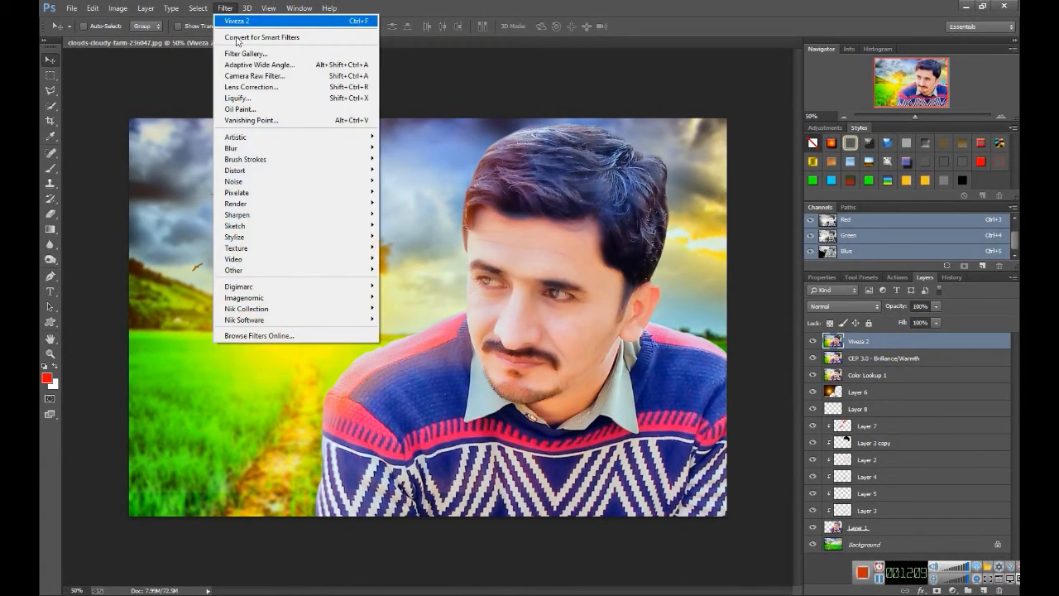
{"action": "left_click", "coordinate": [265, 76]}
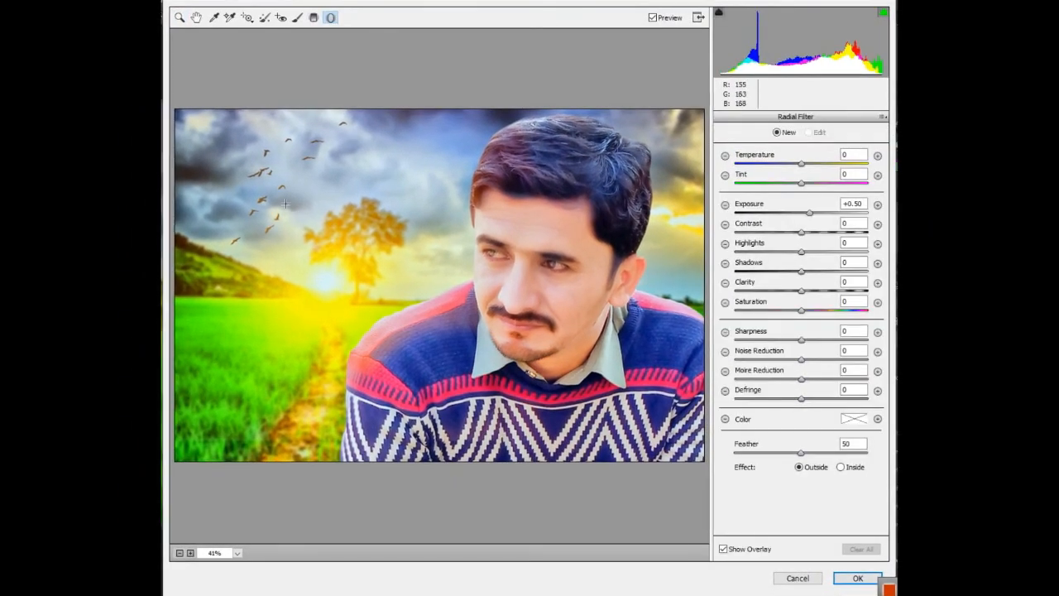
{"action": "mouse_move", "coordinate": [323, 203]}
{"action": "left_mouse_down"}
{"action": "mouse_move", "coordinate": [441, 281]}
{"action": "mouse_move", "coordinate": [533, 325]}
{"action": "mouse_move", "coordinate": [592, 107]}
{"action": "left_mouse_up"}
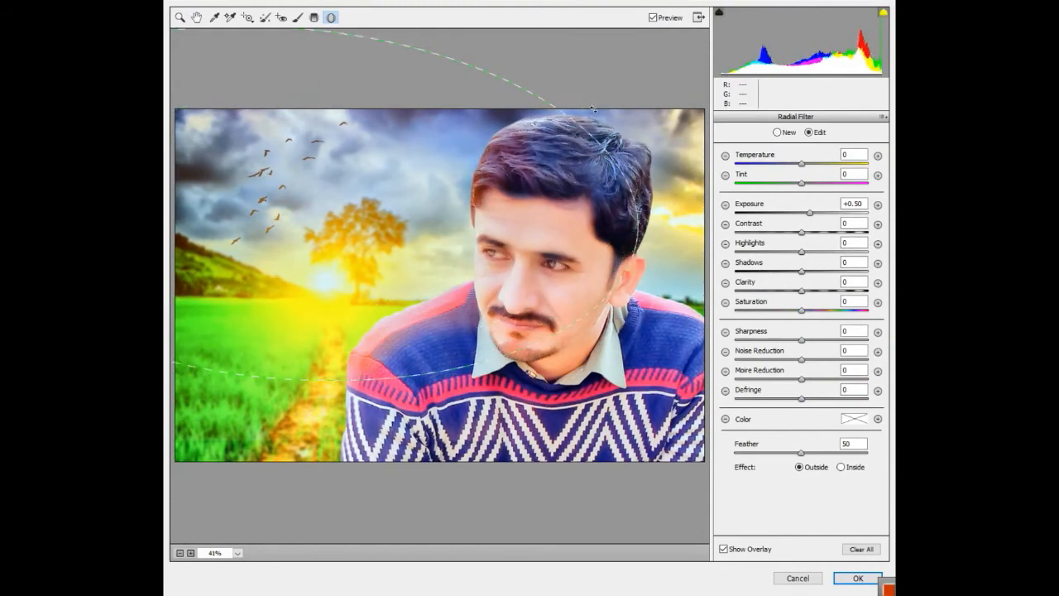
{"action": "left_click_drag", "start_coordinate": [306, 207], "coordinate": [477, 308]}
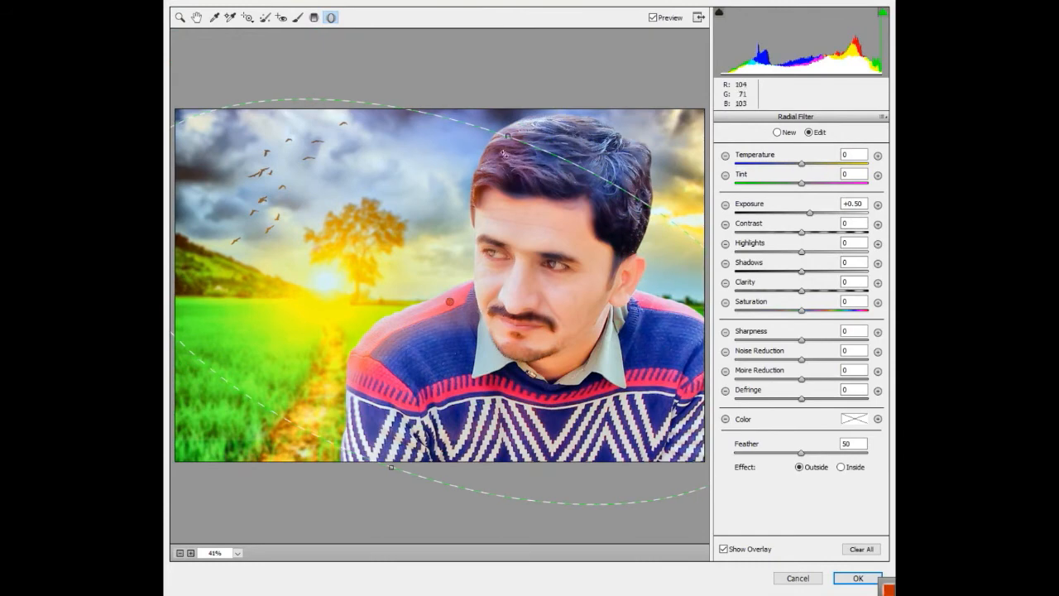
{"action": "left_click_drag", "start_coordinate": [507, 134], "coordinate": [514, 117]}
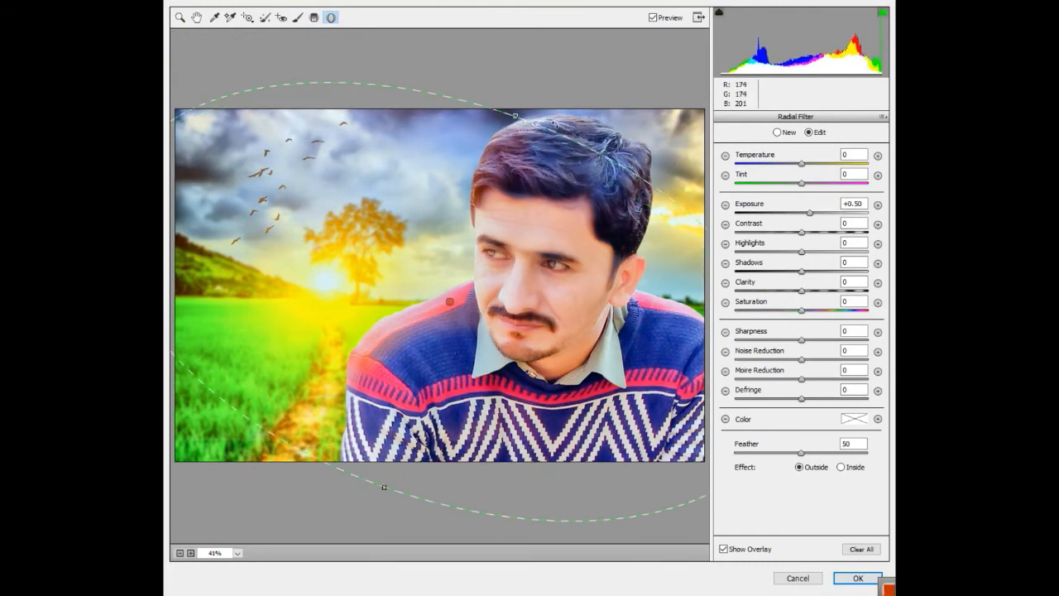
{"action": "left_click_drag", "start_coordinate": [808, 212], "coordinate": [798, 217]}
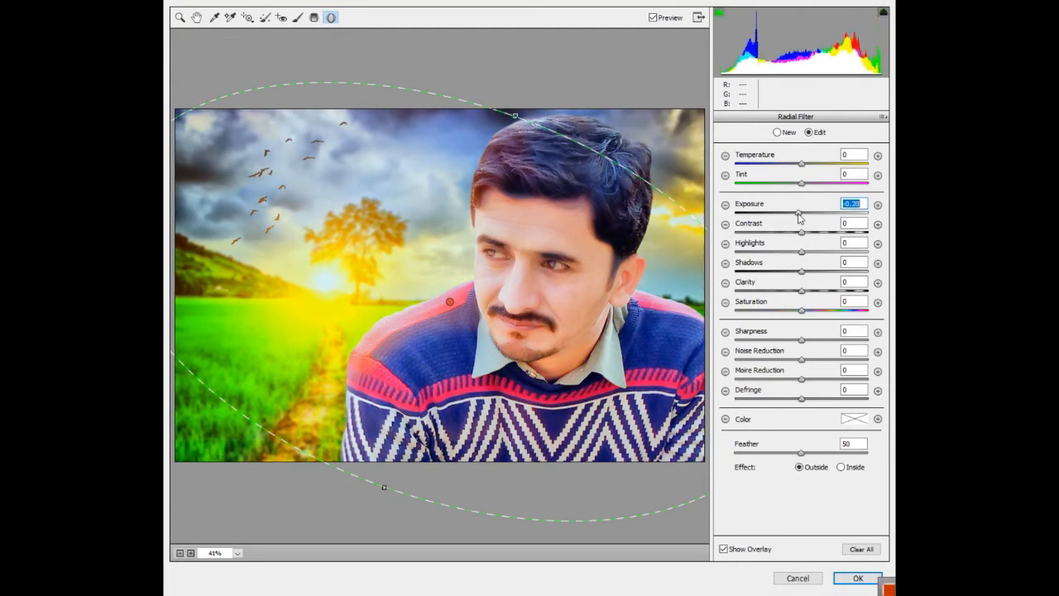
Step: Set the overall saturation to -11 and the clarity to about +24, and apply the Camera Raw adjustments
{"action": "left_click", "coordinate": [180, 17]}
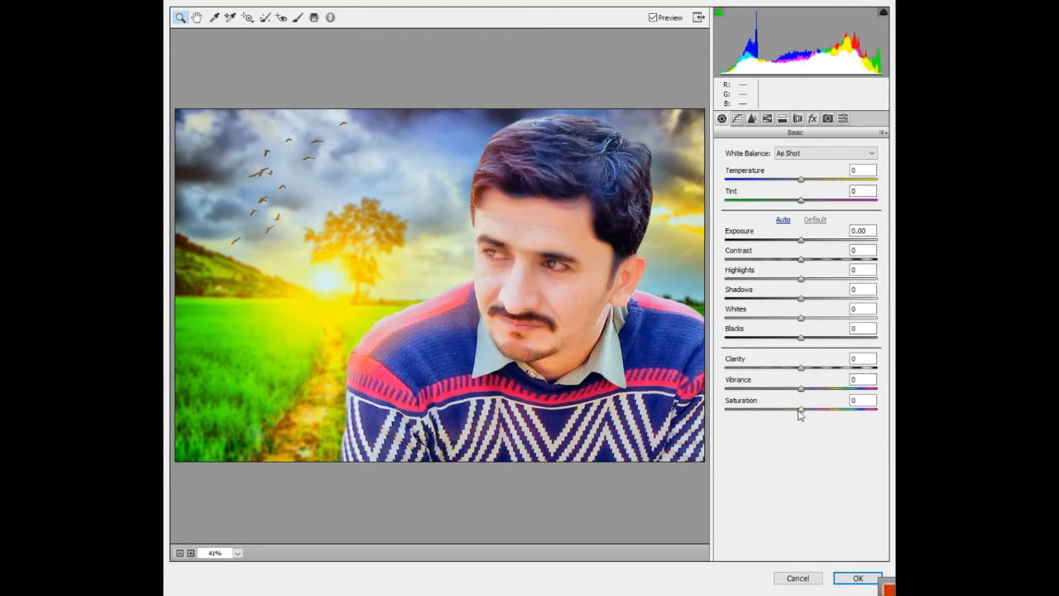
{"action": "left_click_drag", "start_coordinate": [800, 414], "coordinate": [793, 413]}
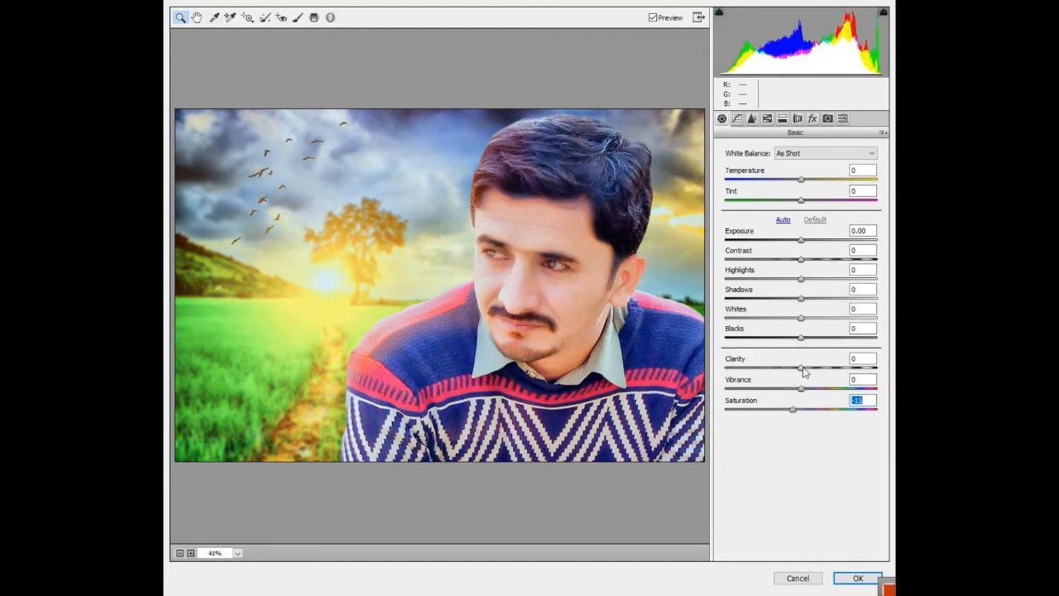
{"action": "left_click_drag", "start_coordinate": [800, 368], "coordinate": [823, 371]}
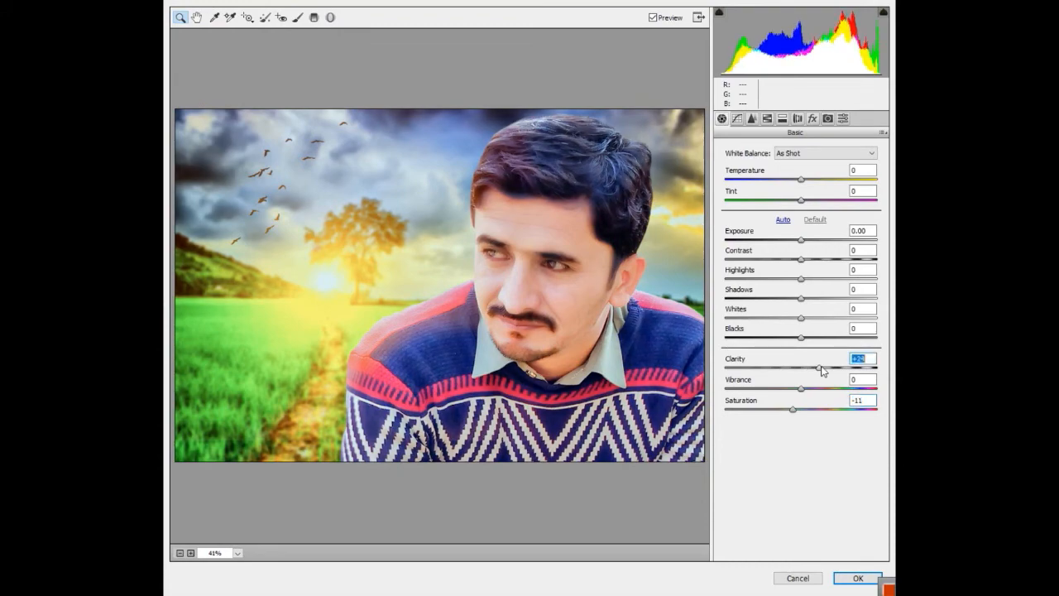
{"action": "left_click", "coordinate": [858, 579]}
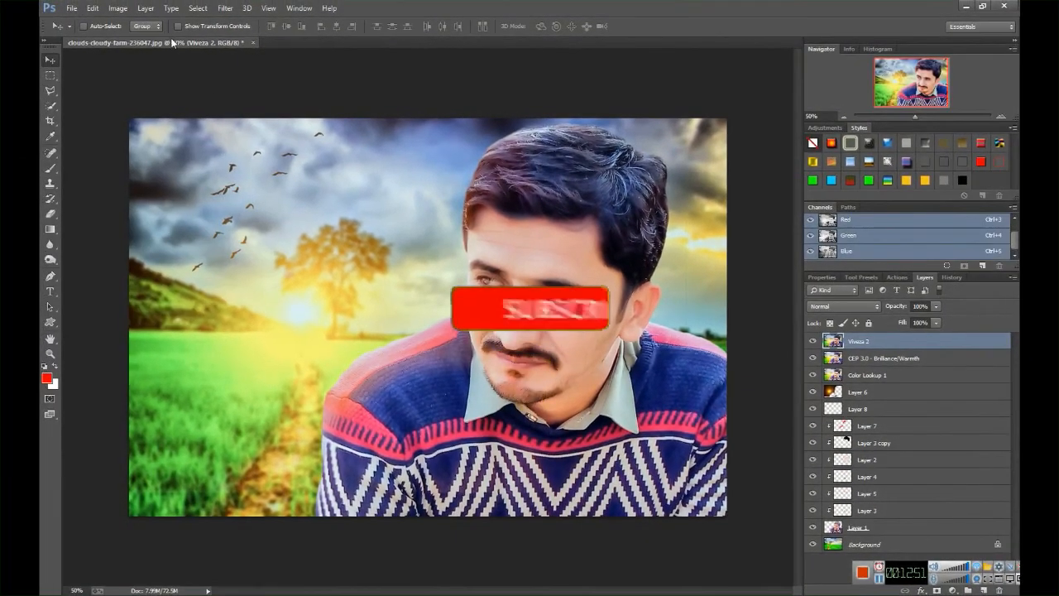
Step: Float the image in its own window, maximise it and enlarge the view to 66.7% to inspect the finished portrait
{"action": "left_click_drag", "start_coordinate": [174, 47], "coordinate": [186, 94]}
{"action": "left_click", "coordinate": [643, 91]}
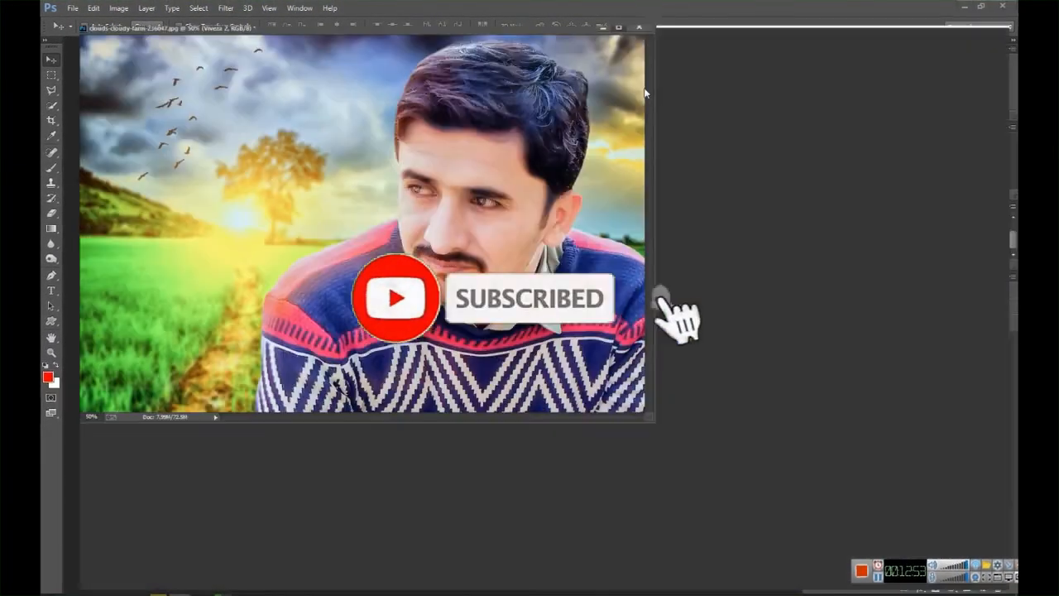
{"action": "key", "text": "ctrl+plus"}
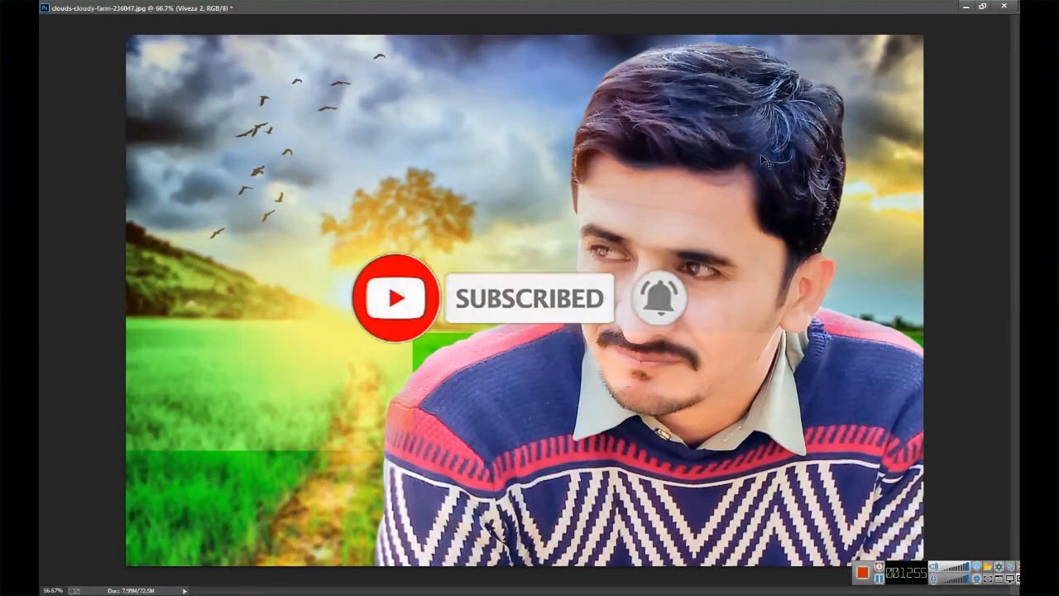